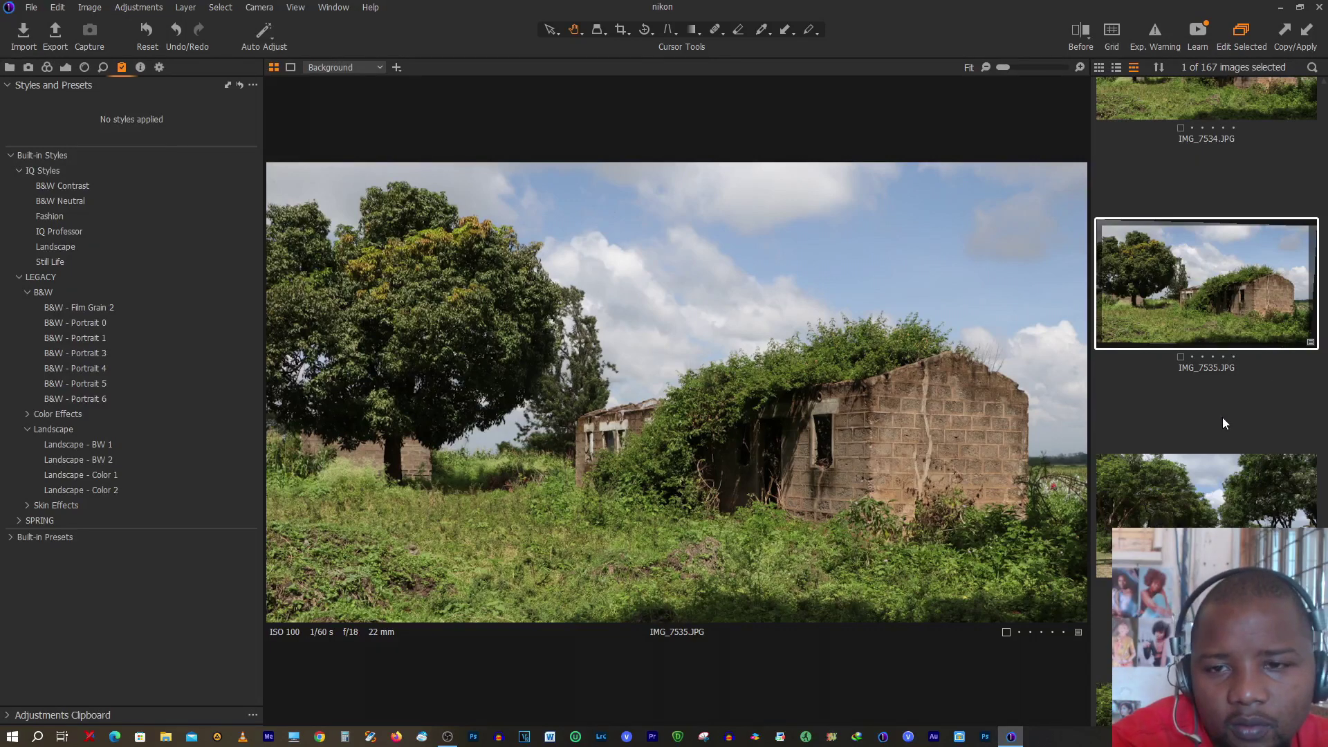
# - Look through the ruin photos from IMG_7535.JPG back to IMG_7518.JPG and open IMG_7518.JPG in the viewer
pyautogui.scroll(5, 1223, 418)
pyautogui.scroll(3, 1225, 422)
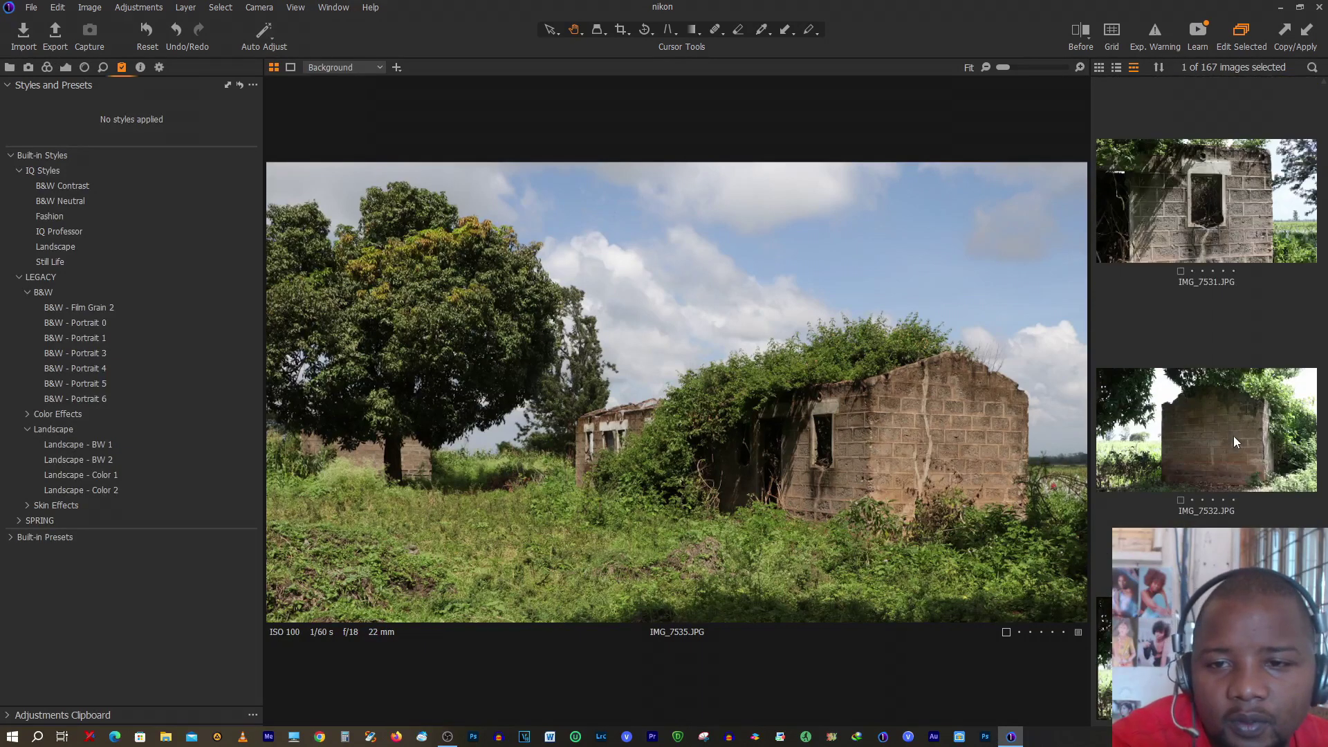
pyautogui.scroll(5, 1235, 441)
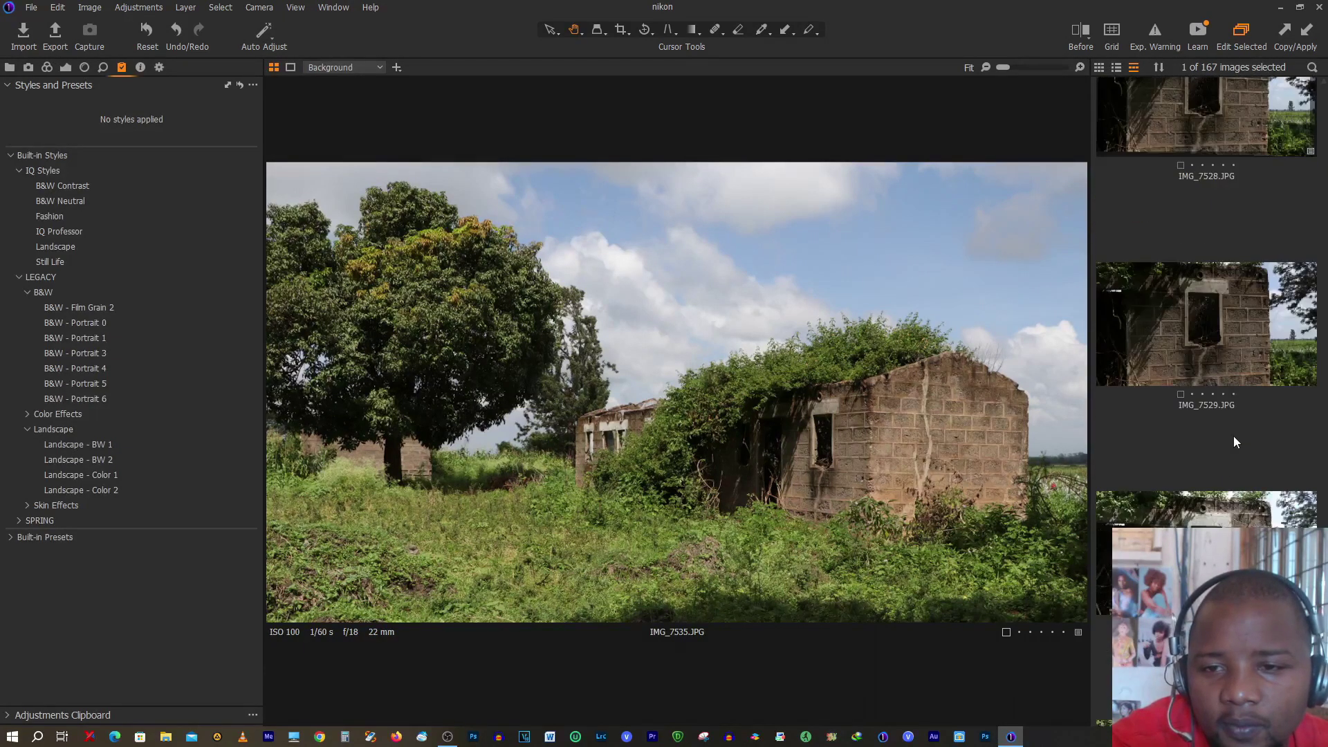
pyautogui.scroll(2, 1234, 435)
pyautogui.scroll(-2, 1235, 438)
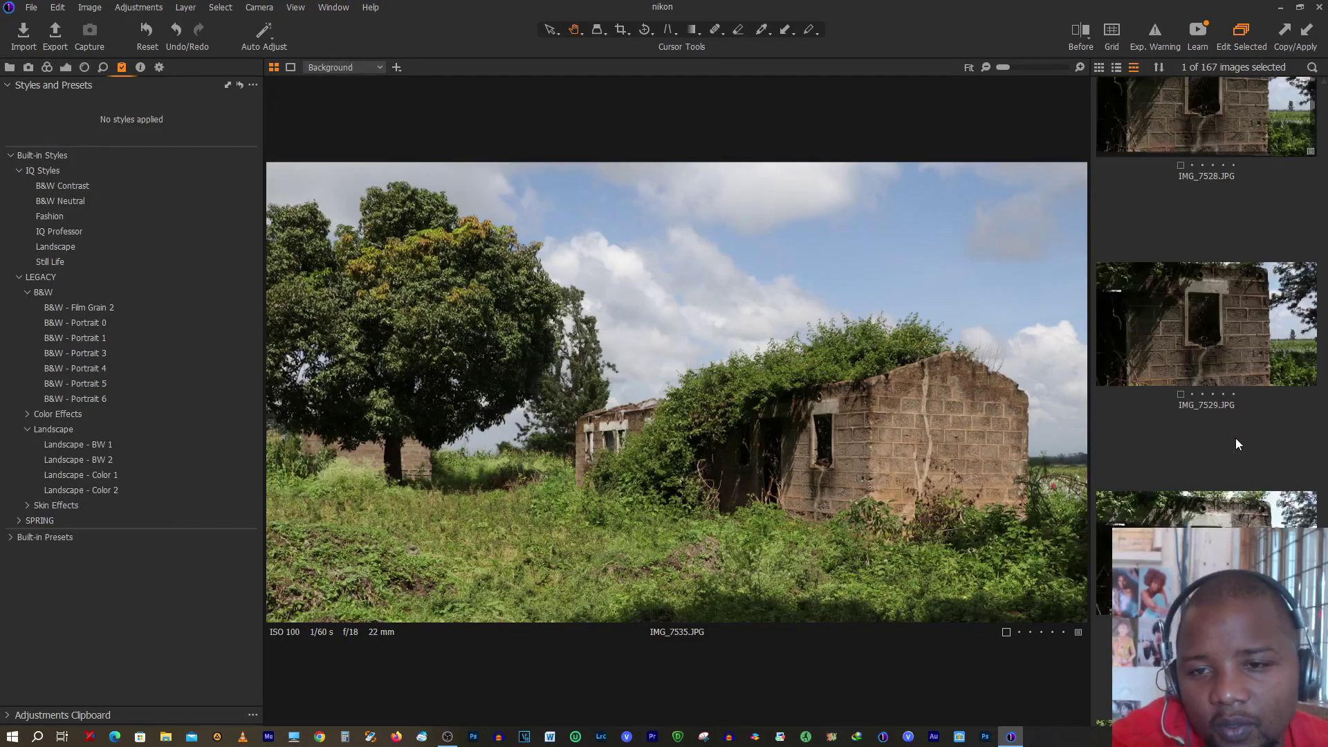
pyautogui.scroll(8, 1235, 438)
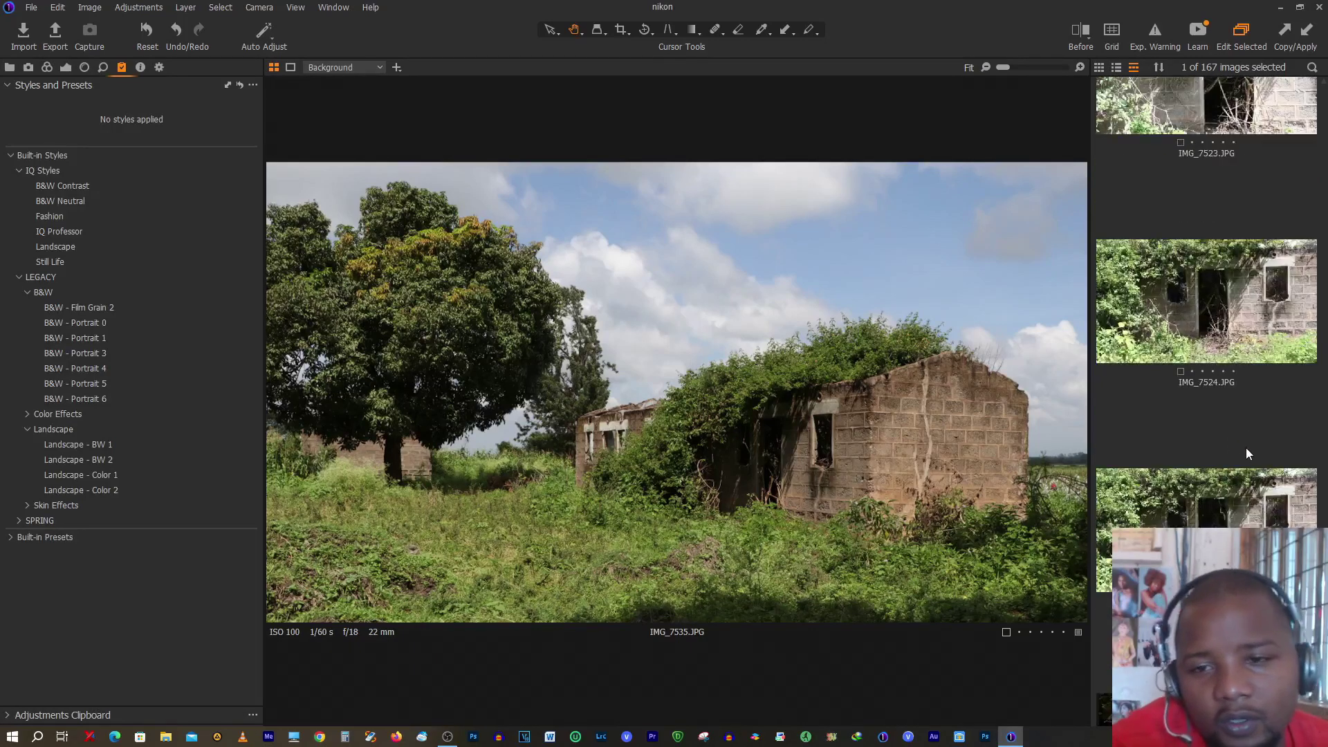
pyautogui.scroll(-3, 1246, 454)
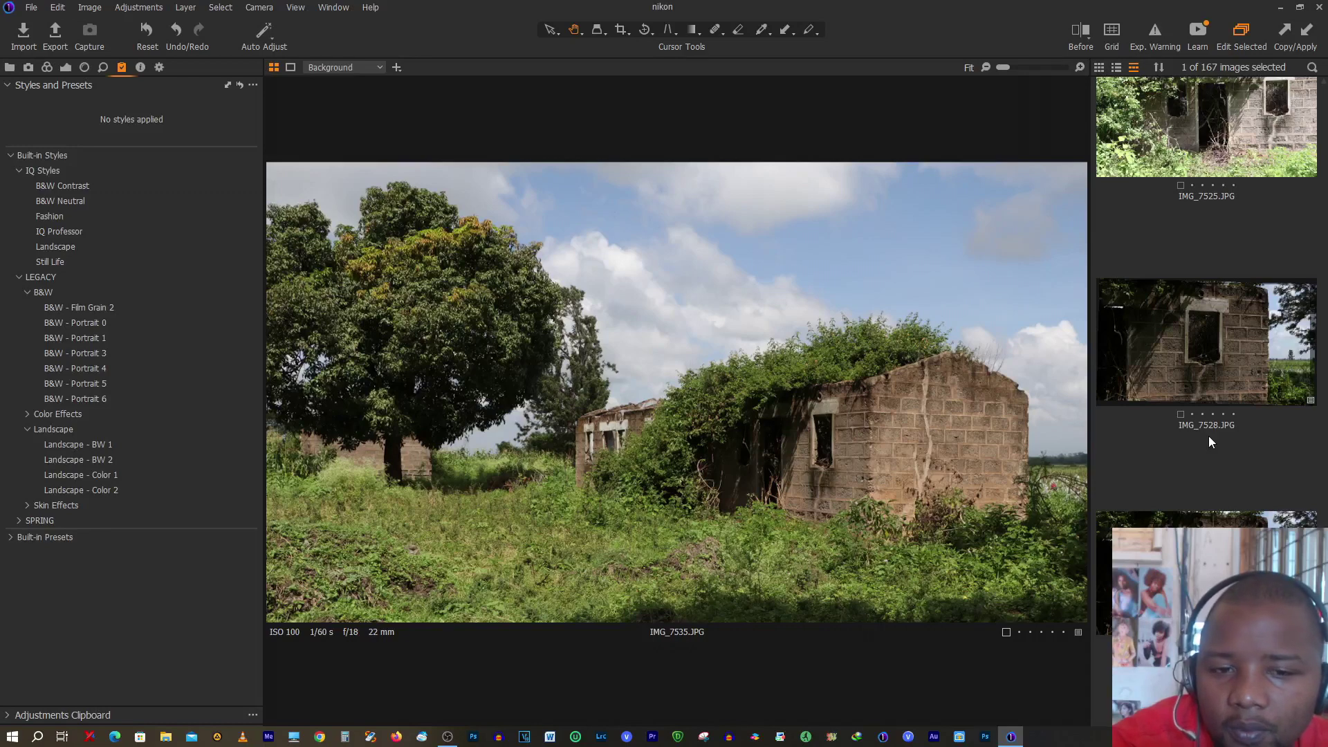
pyautogui.scroll(2, 1211, 438)
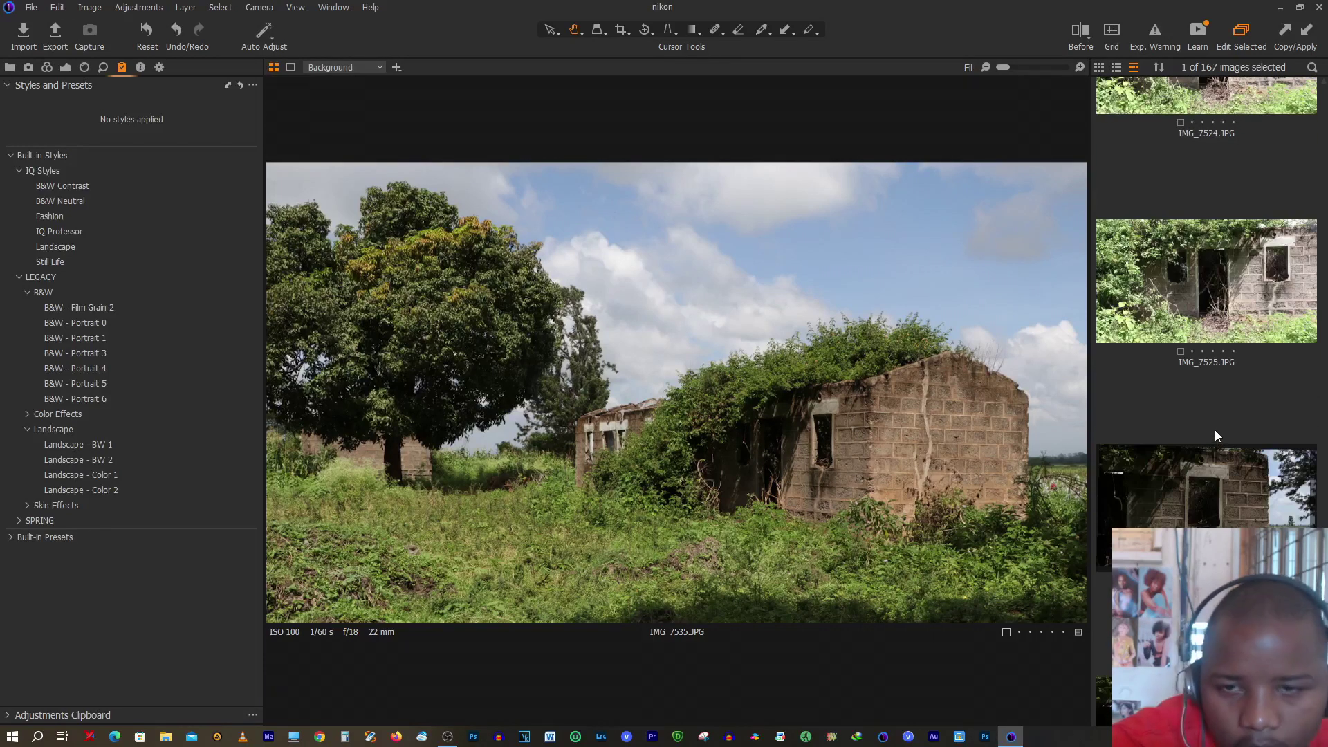
pyautogui.scroll(3, 1214, 429)
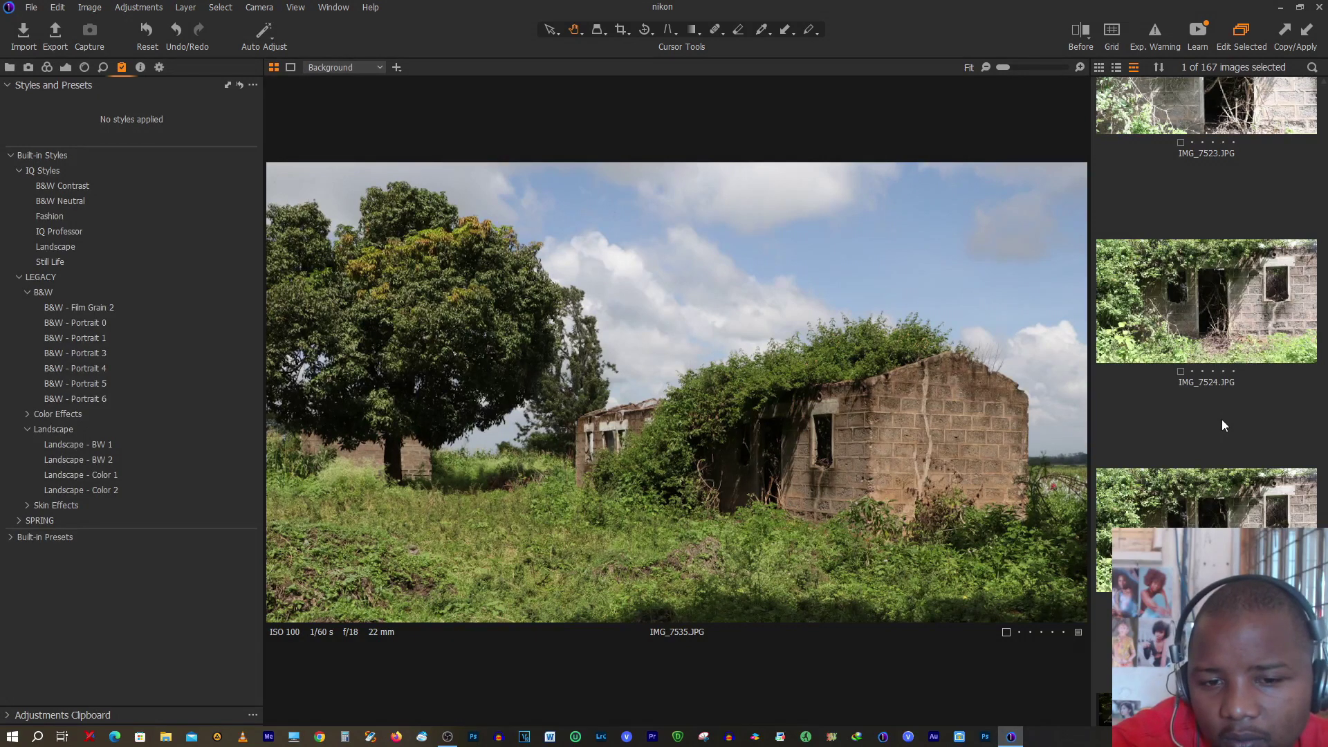
pyautogui.scroll(-2, 1221, 425)
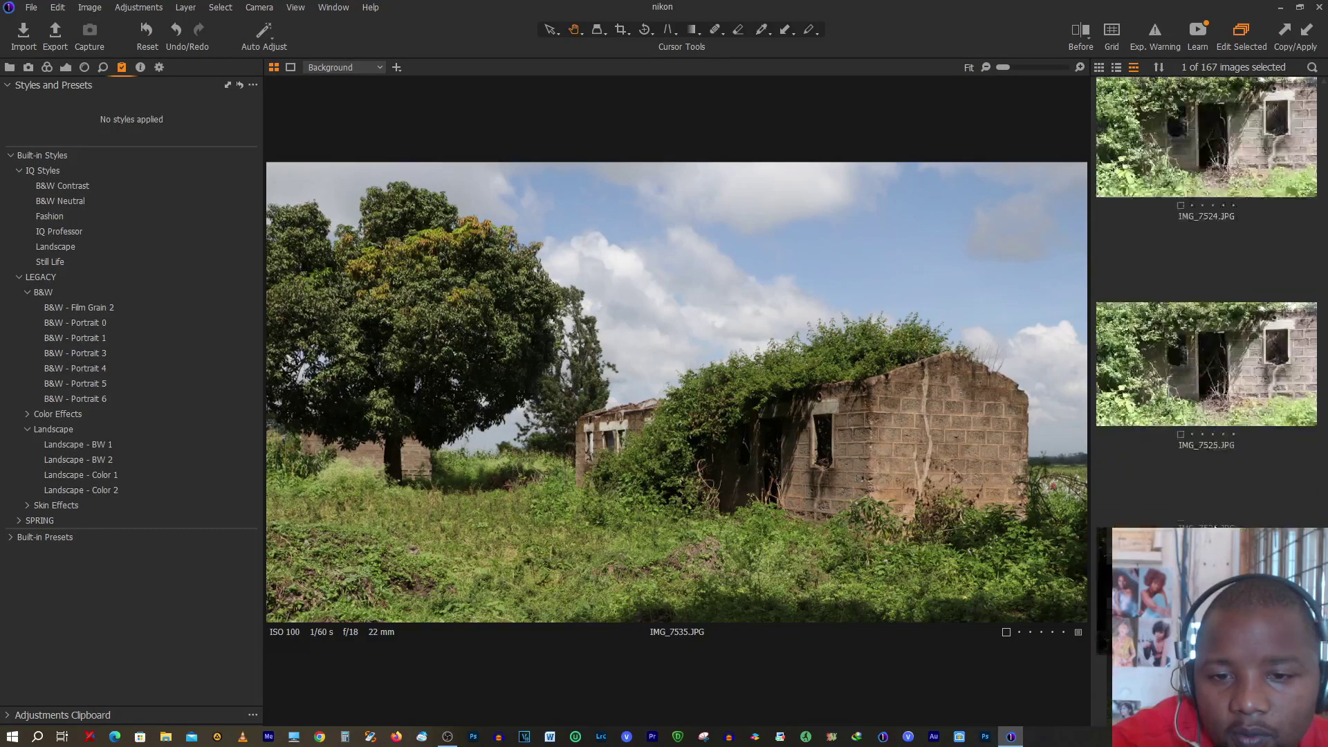
pyautogui.scroll(-10, 1215, 525)
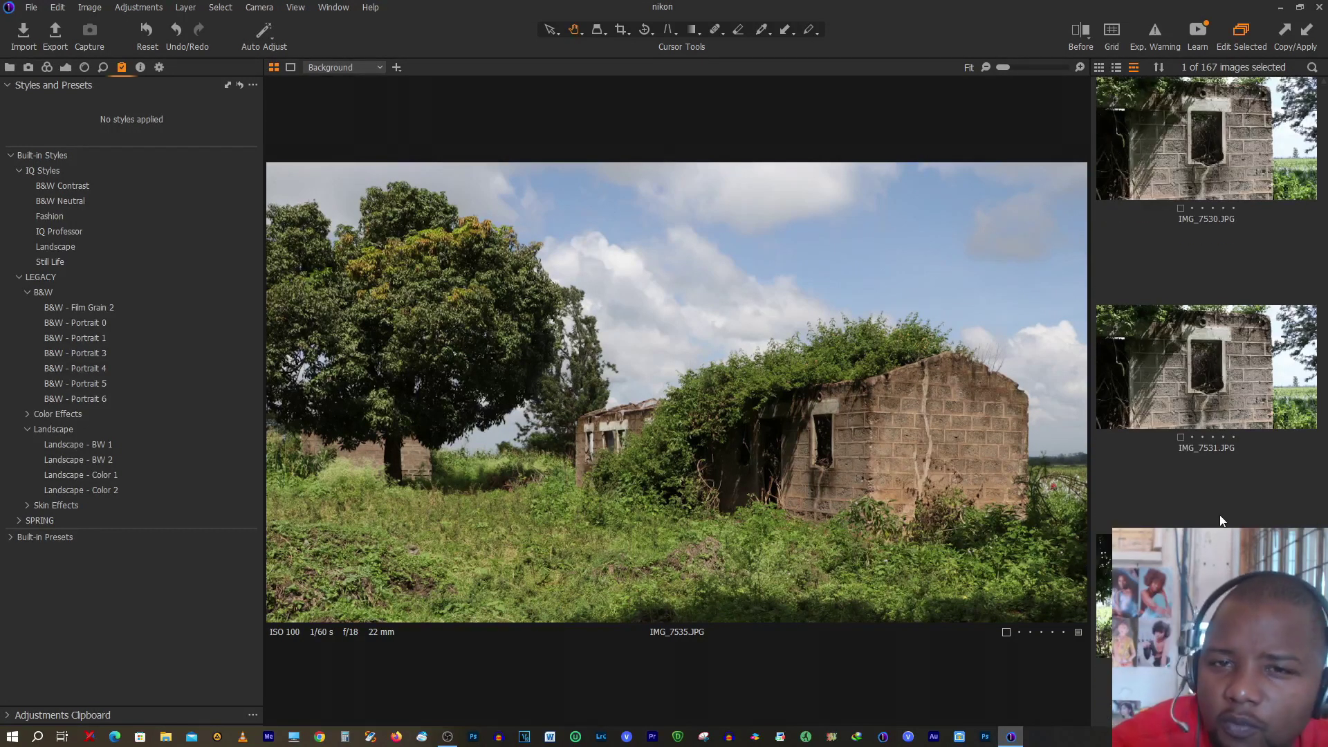
pyautogui.scroll(10, 1221, 520)
pyautogui.scroll(6, 1220, 519)
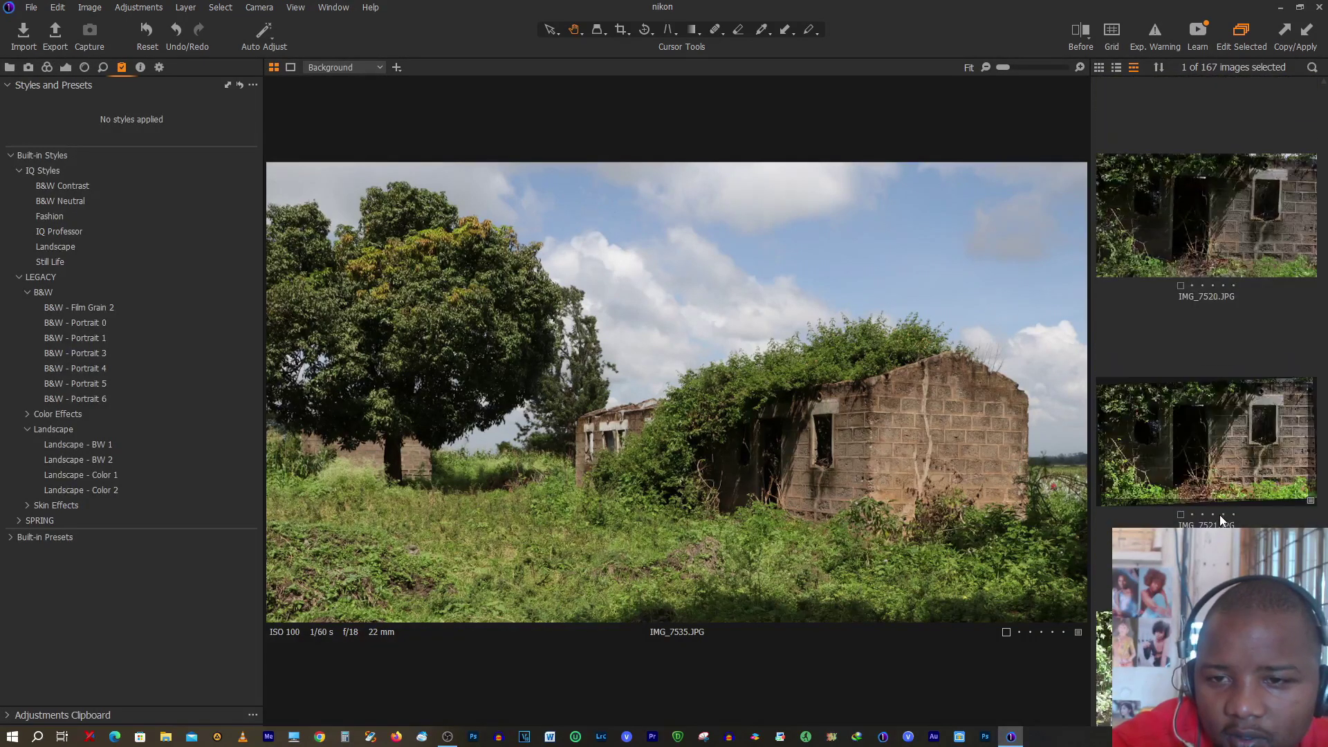
pyautogui.scroll(3, 1221, 519)
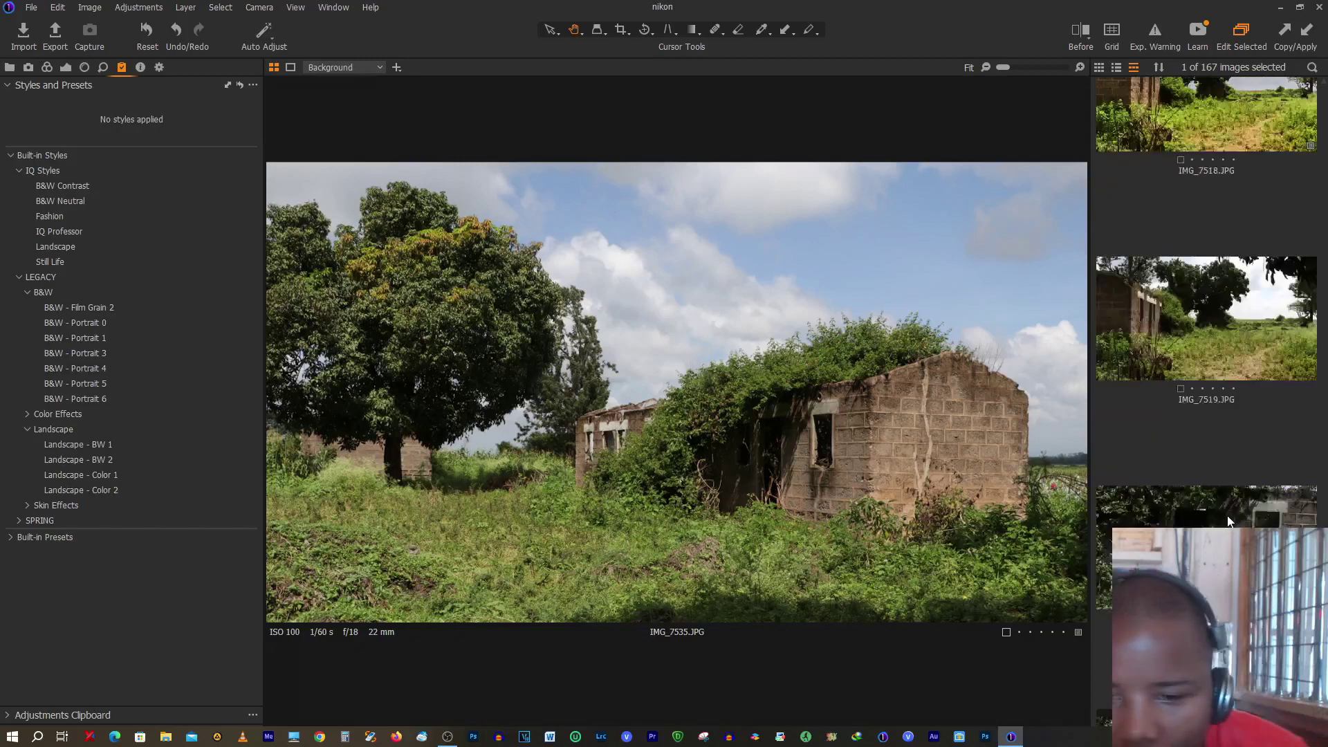
pyautogui.scroll(-6, 1229, 521)
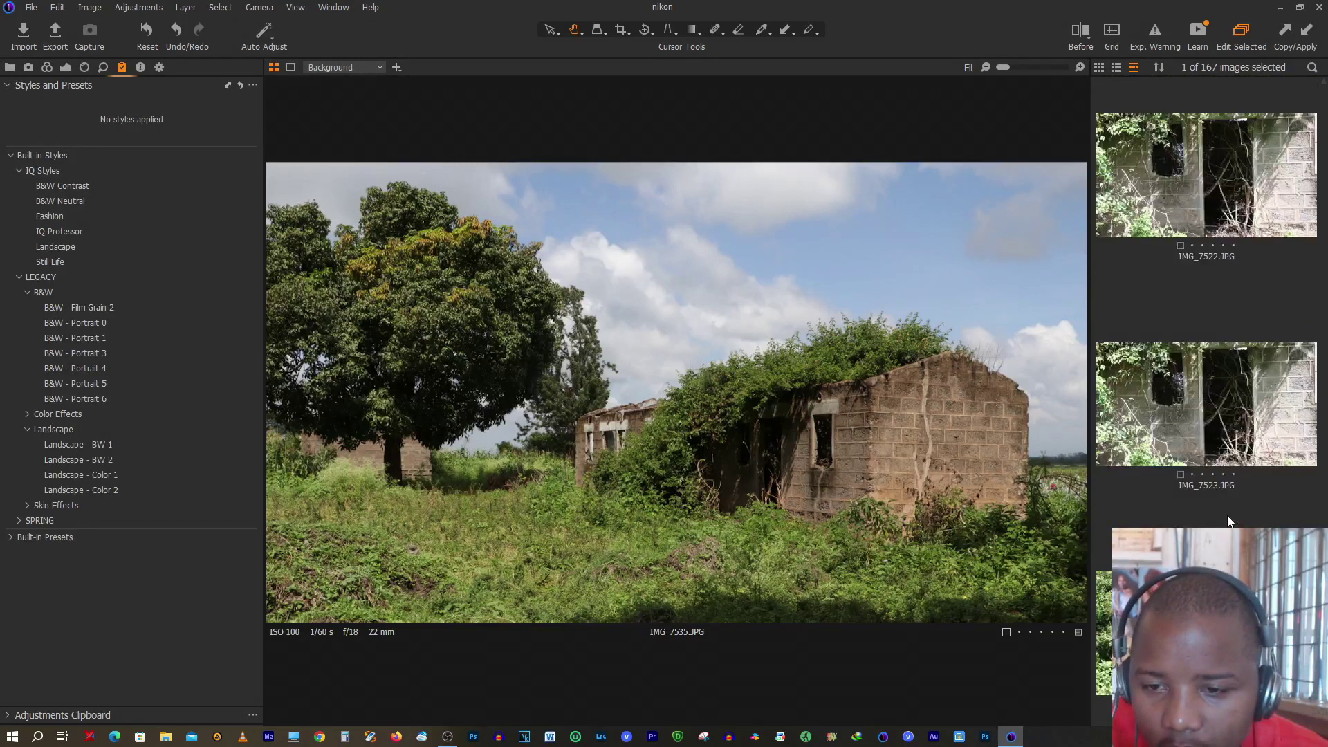
pyautogui.scroll(2, 1228, 520)
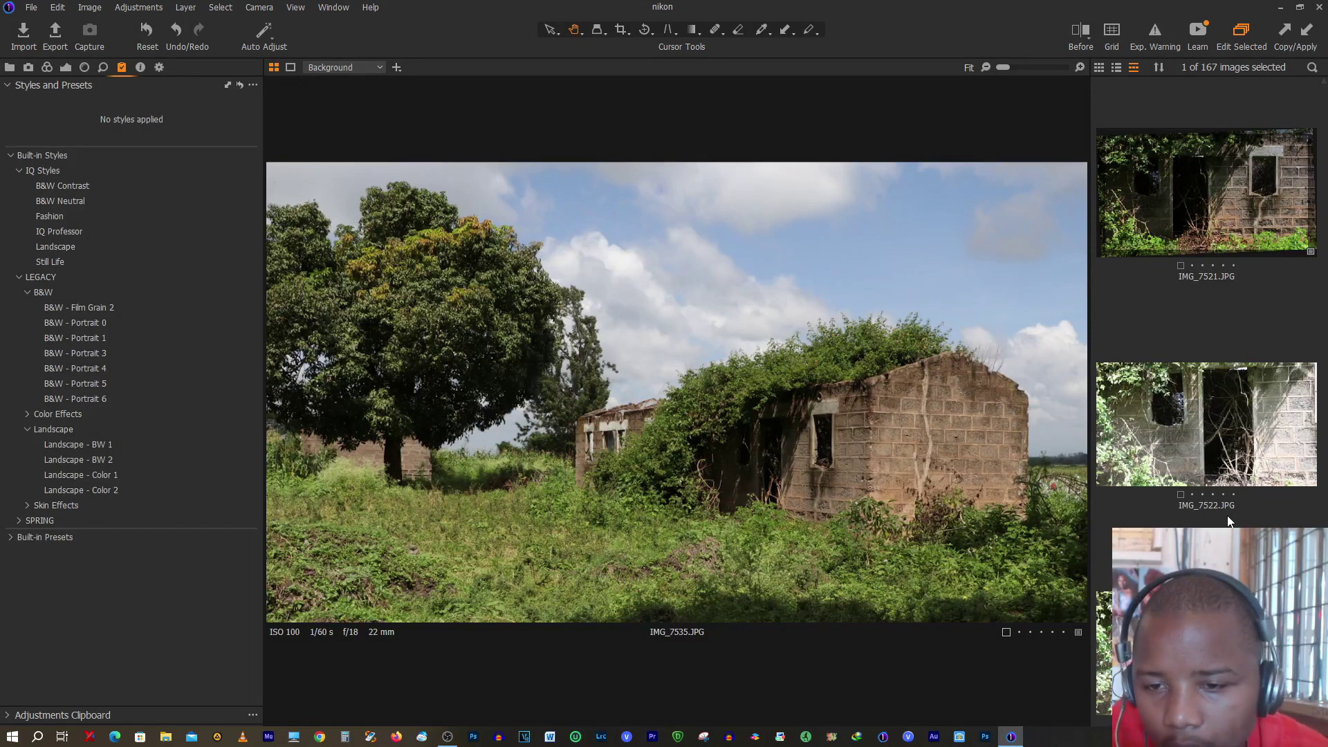
pyautogui.scroll(3, 1229, 520)
pyautogui.scroll(1, 1227, 516)
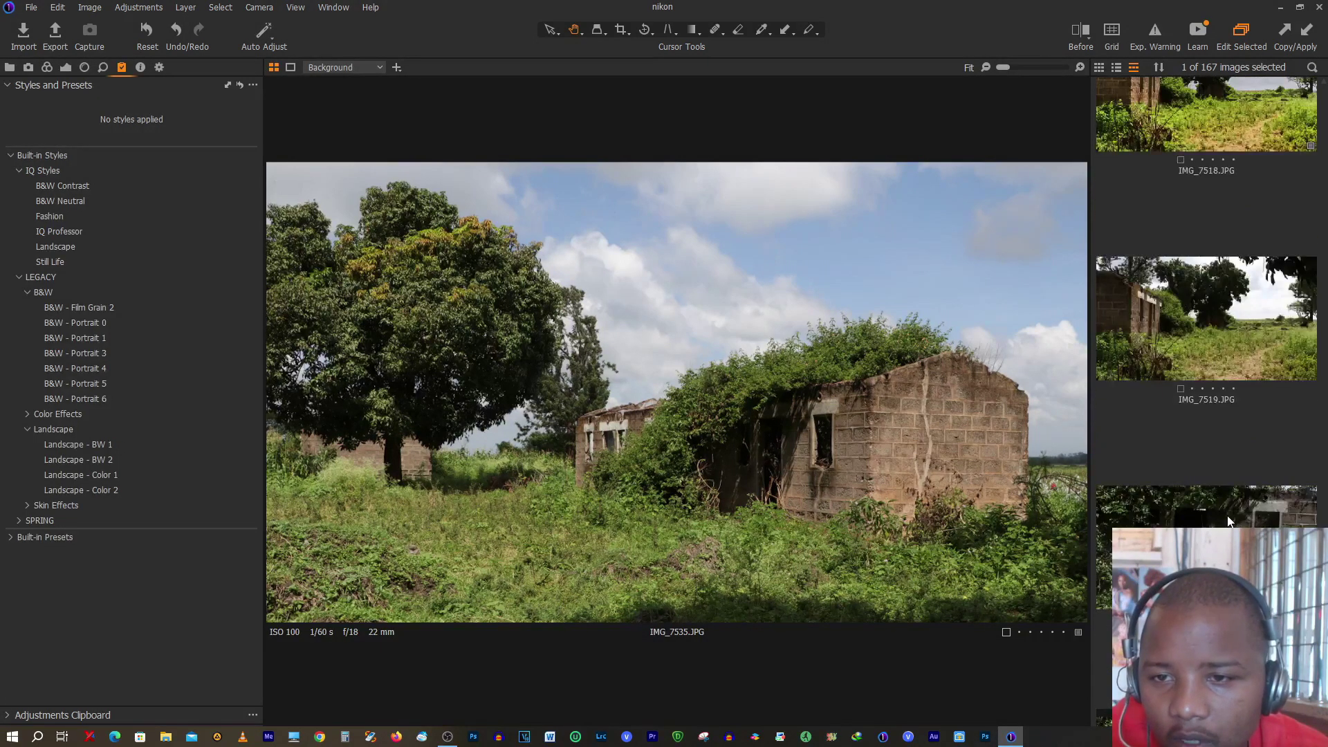
pyautogui.scroll(2, 1246, 477)
pyautogui.click(1263, 159)
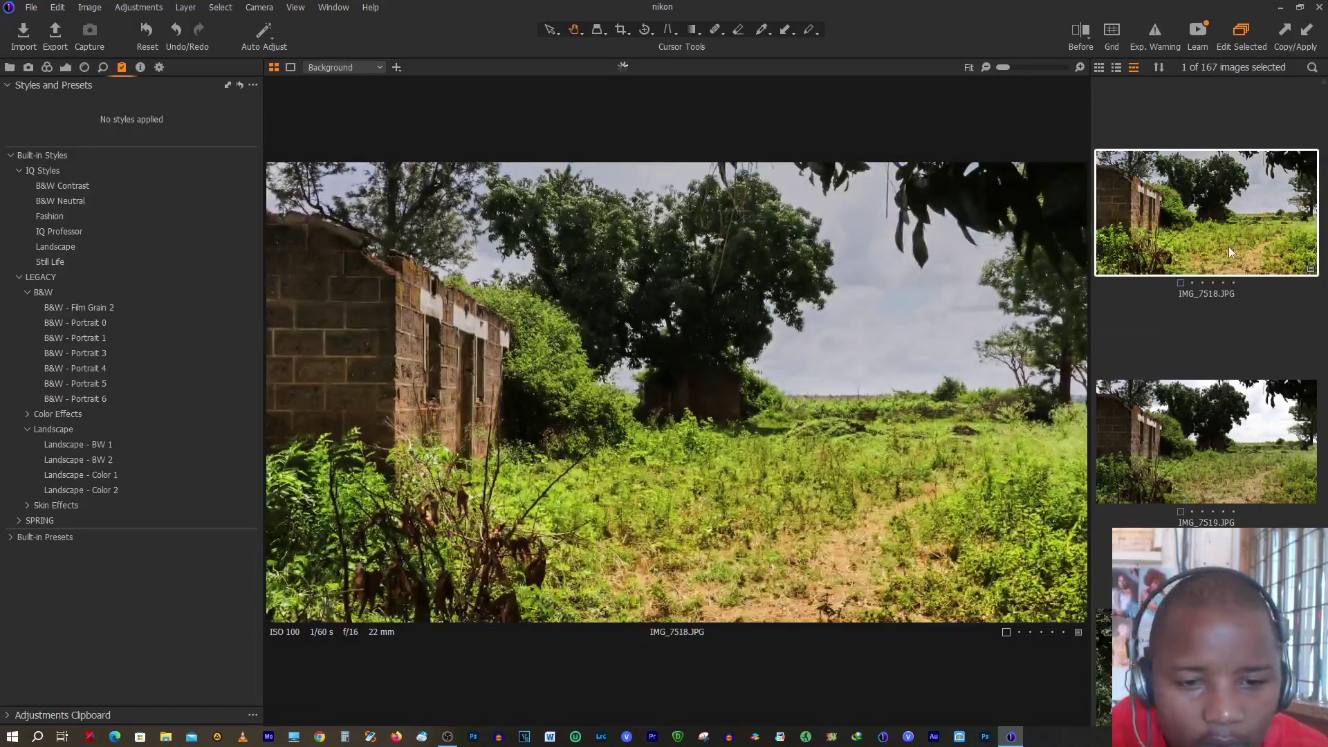
# - View IMG_7520.JPG for comparison and return to the edited IMG_7518.JPG
pyautogui.scroll(-1, 1256, 372)
pyautogui.scroll(-3, 1256, 372)
pyautogui.scroll(1, 1256, 372)
pyautogui.scroll(-1, 1256, 372)
pyautogui.scroll(2, 1255, 372)
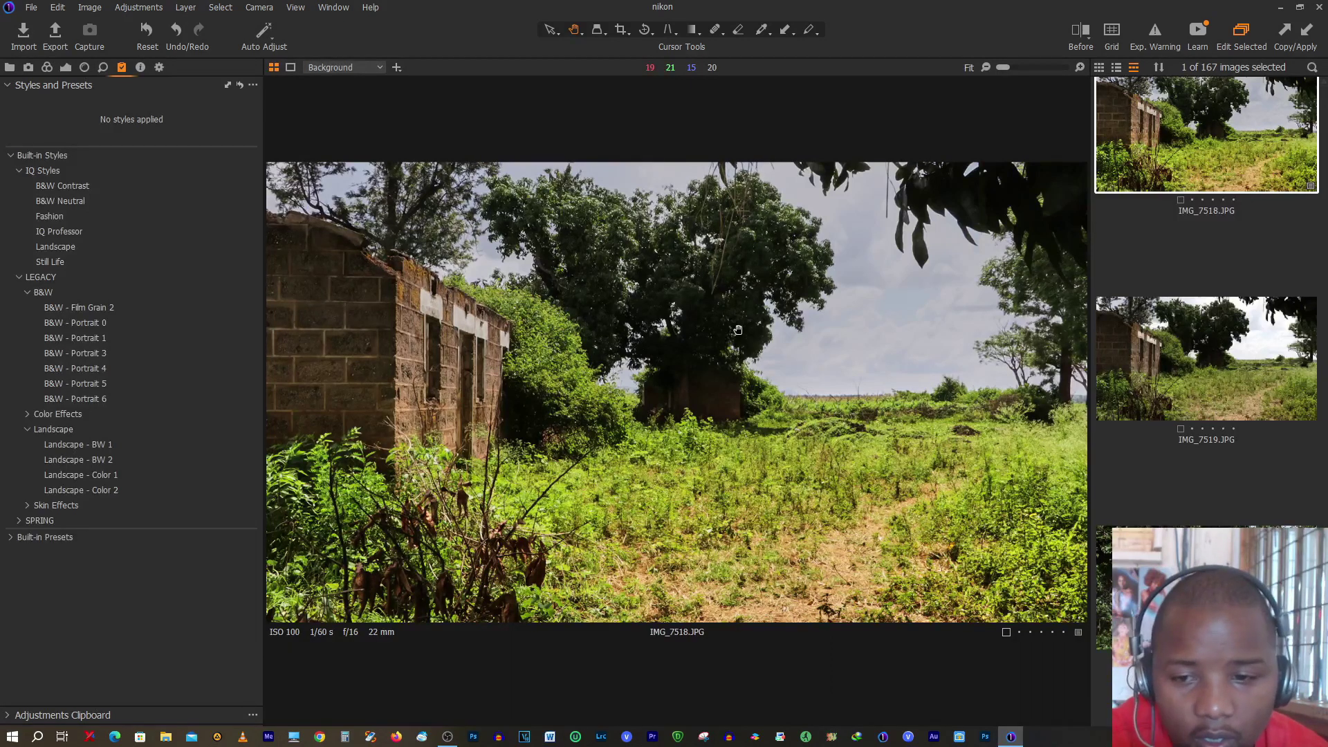
pyautogui.click(1207, 588)
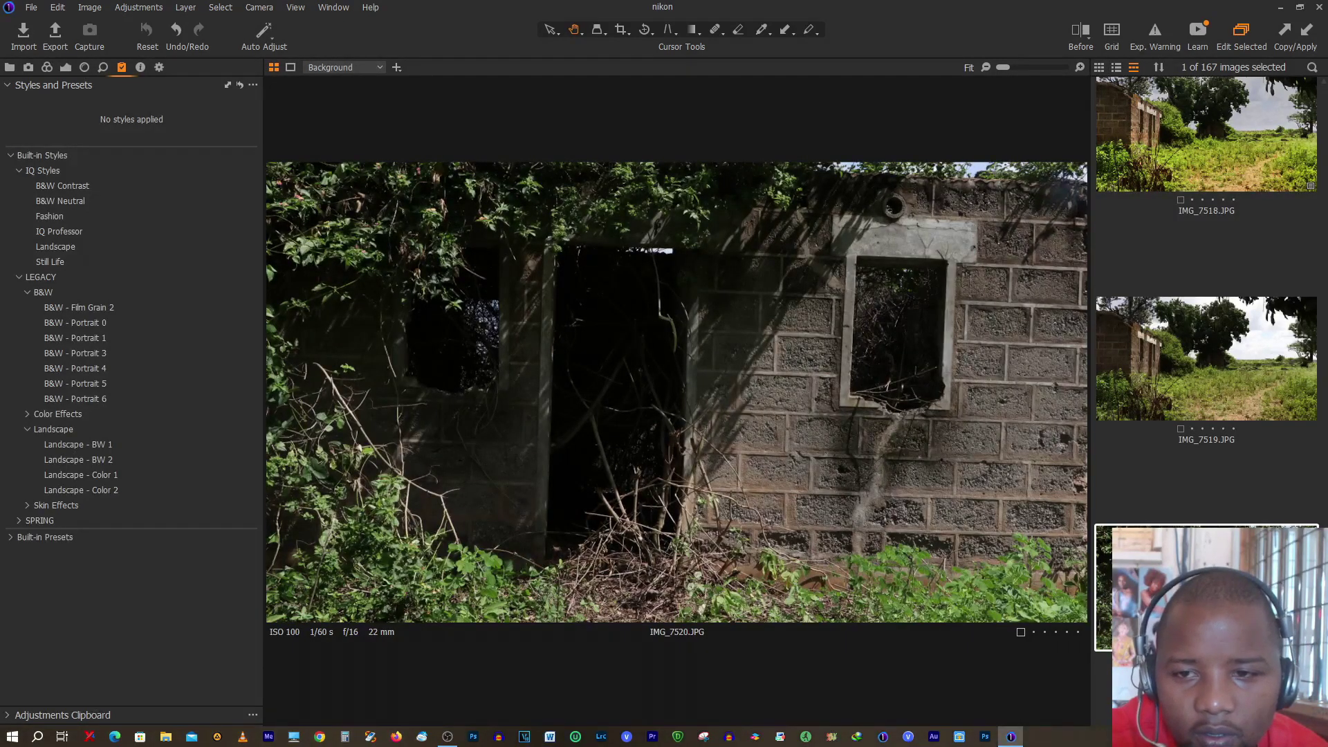
pyautogui.click(1239, 110)
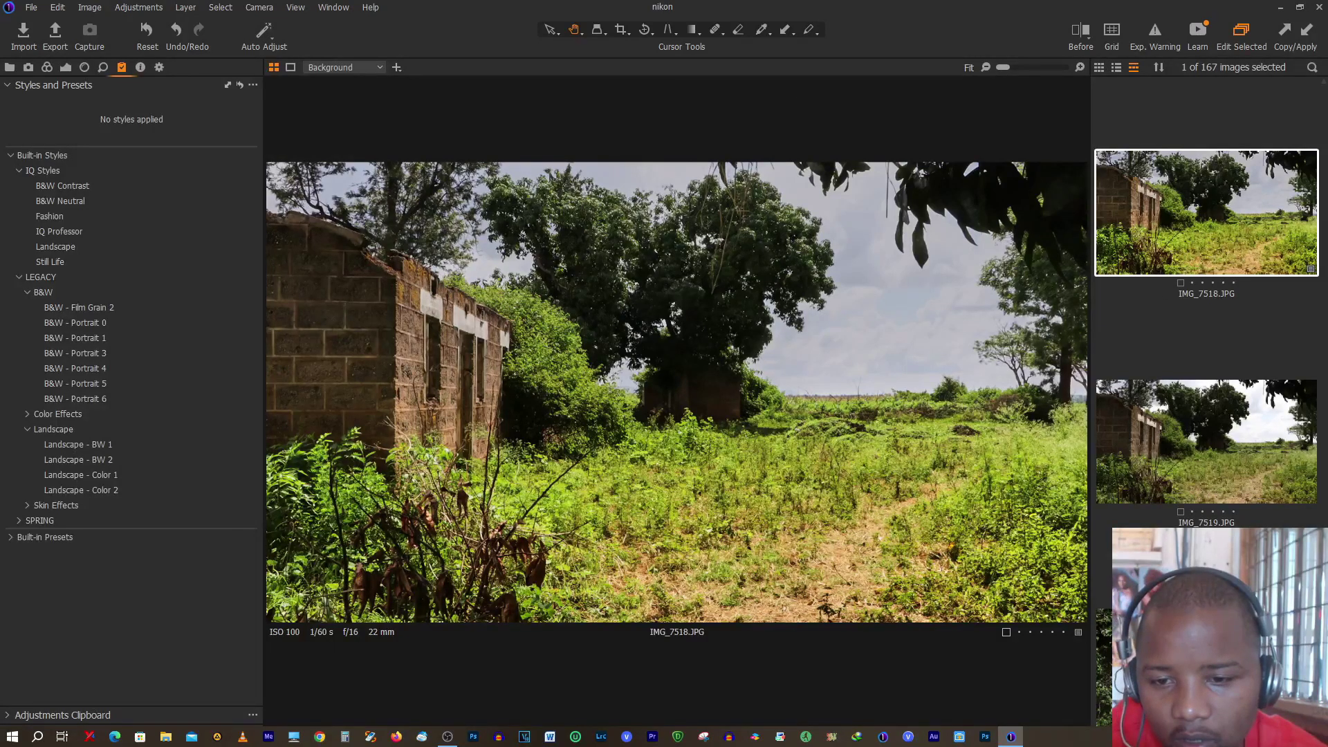
# - Open IMG_7535.JPG, the ruined house beside the large tree, to compare it with the edited photo
pyautogui.scroll(-10, 1207, 304)
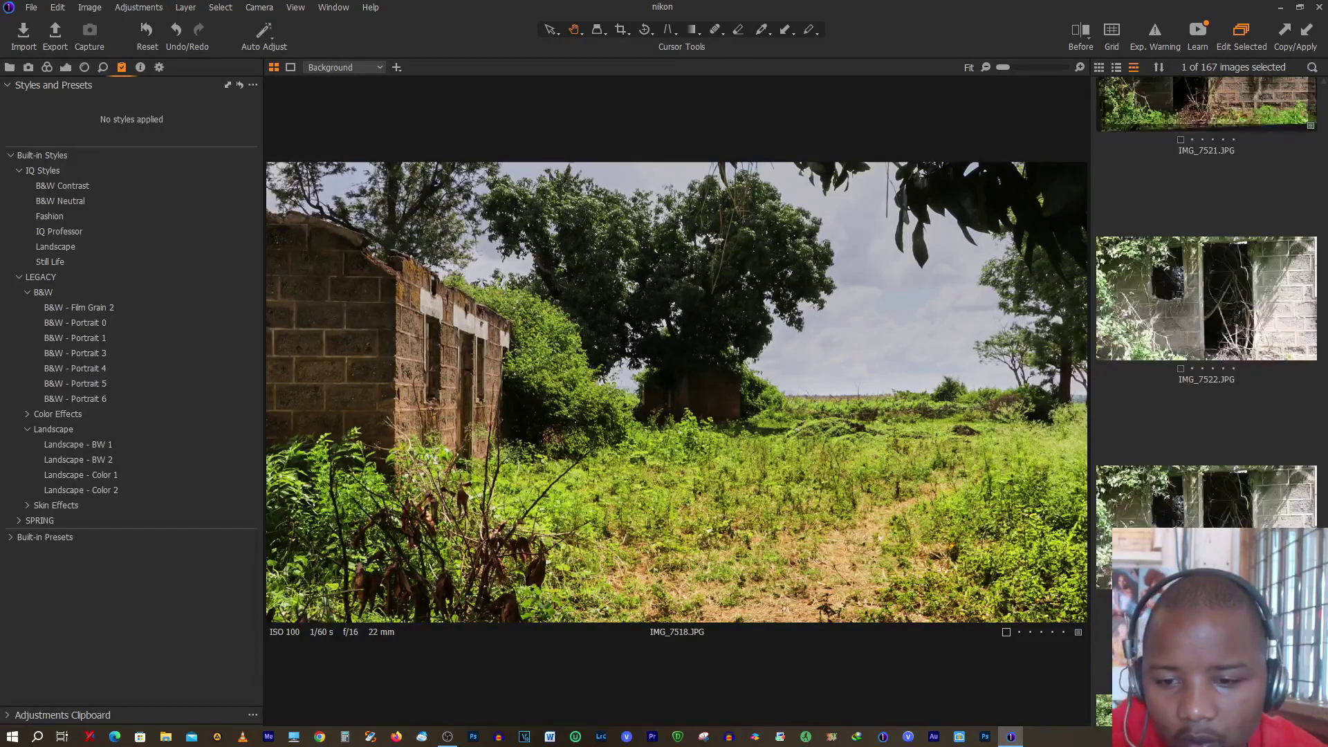
pyautogui.scroll(-15, 1206, 305)
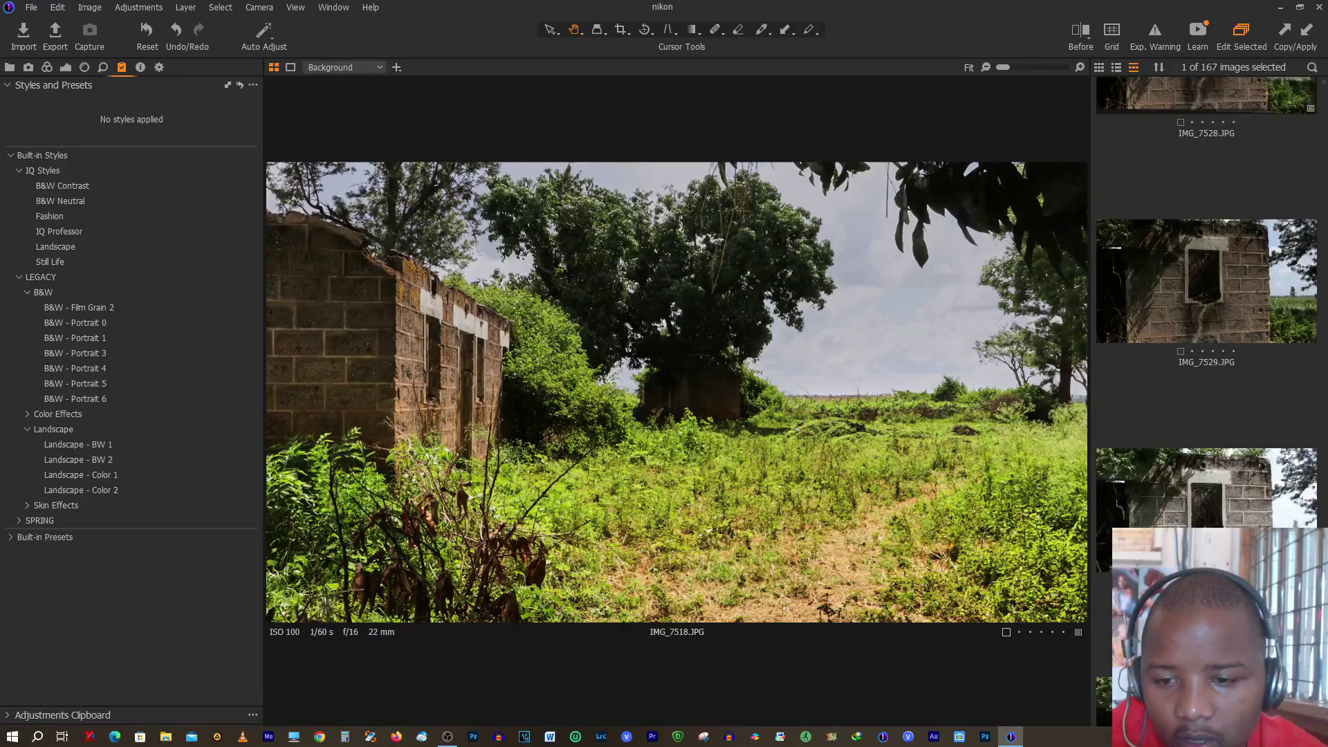
pyautogui.scroll(-10, 1206, 305)
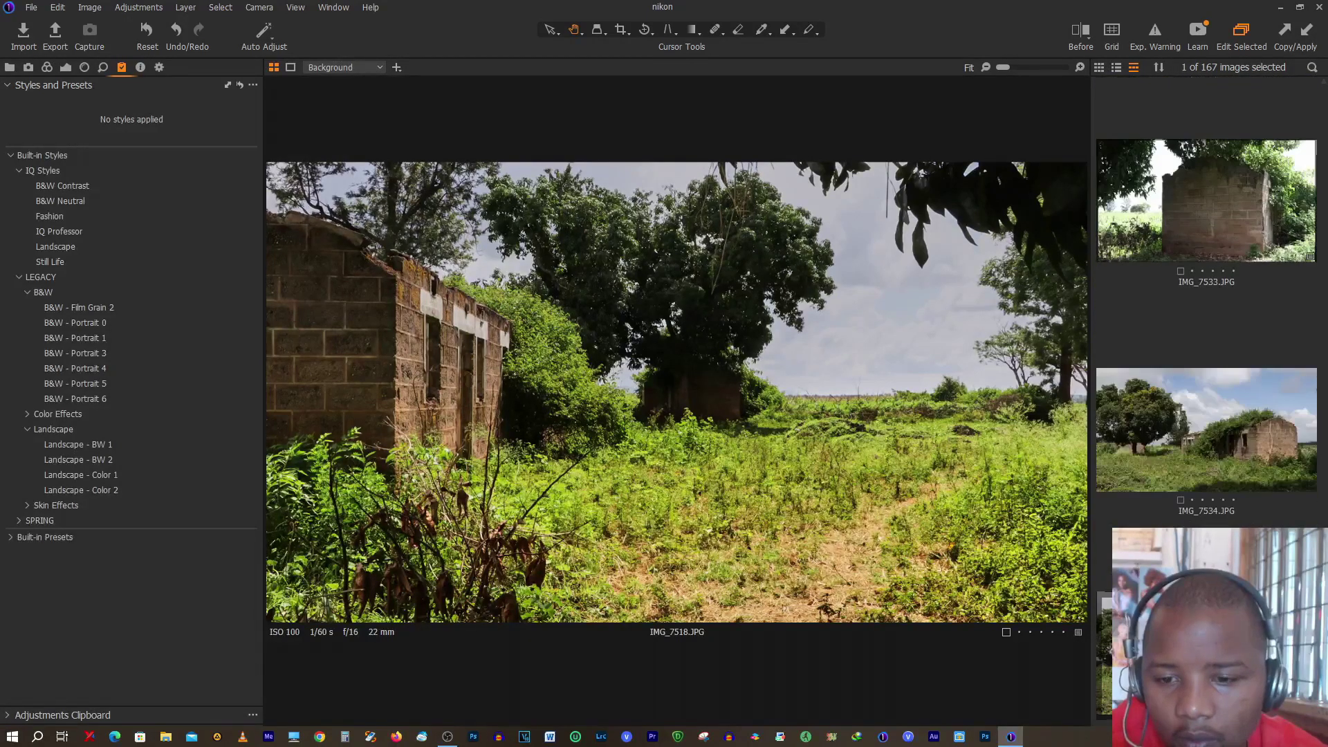
pyautogui.scroll(-2, 1207, 304)
pyautogui.click(1207, 553)
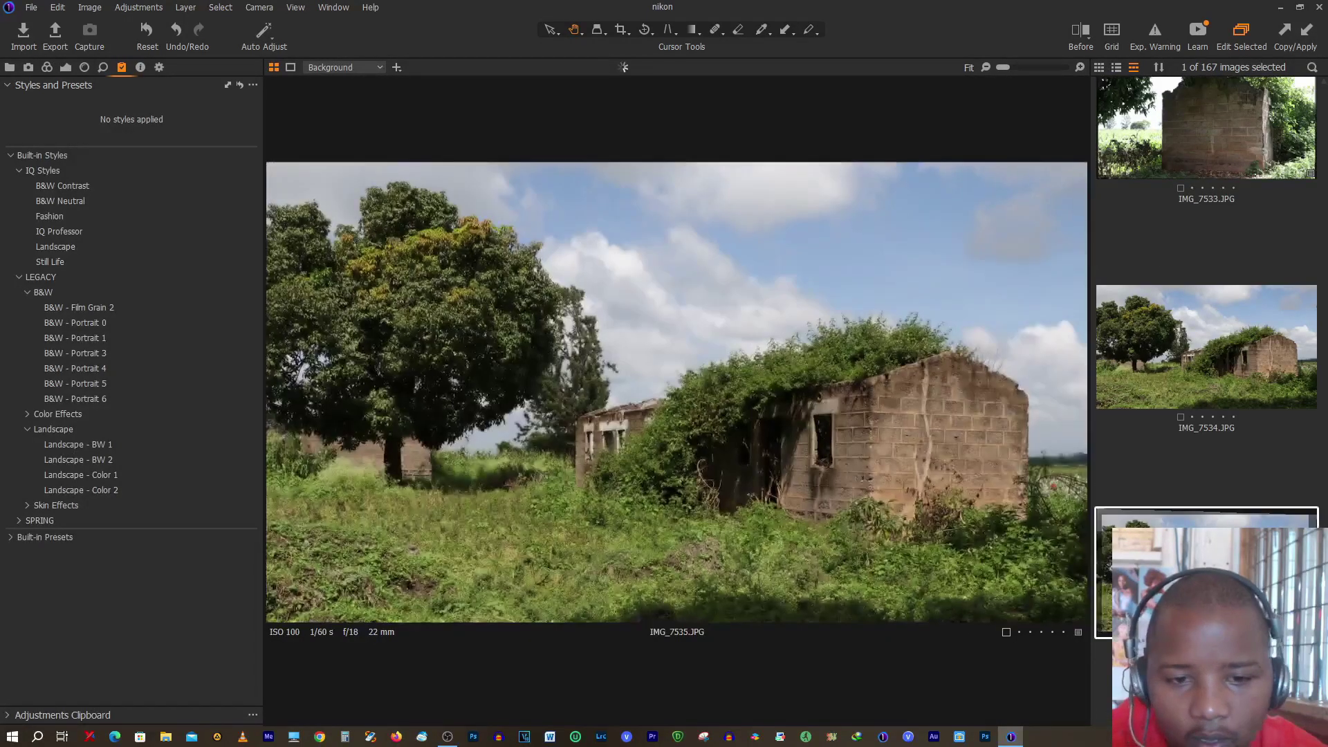
# - Select the edited photo IMG_7518.JPG and copy its adjustments
pyautogui.scroll(10, 1206, 305)
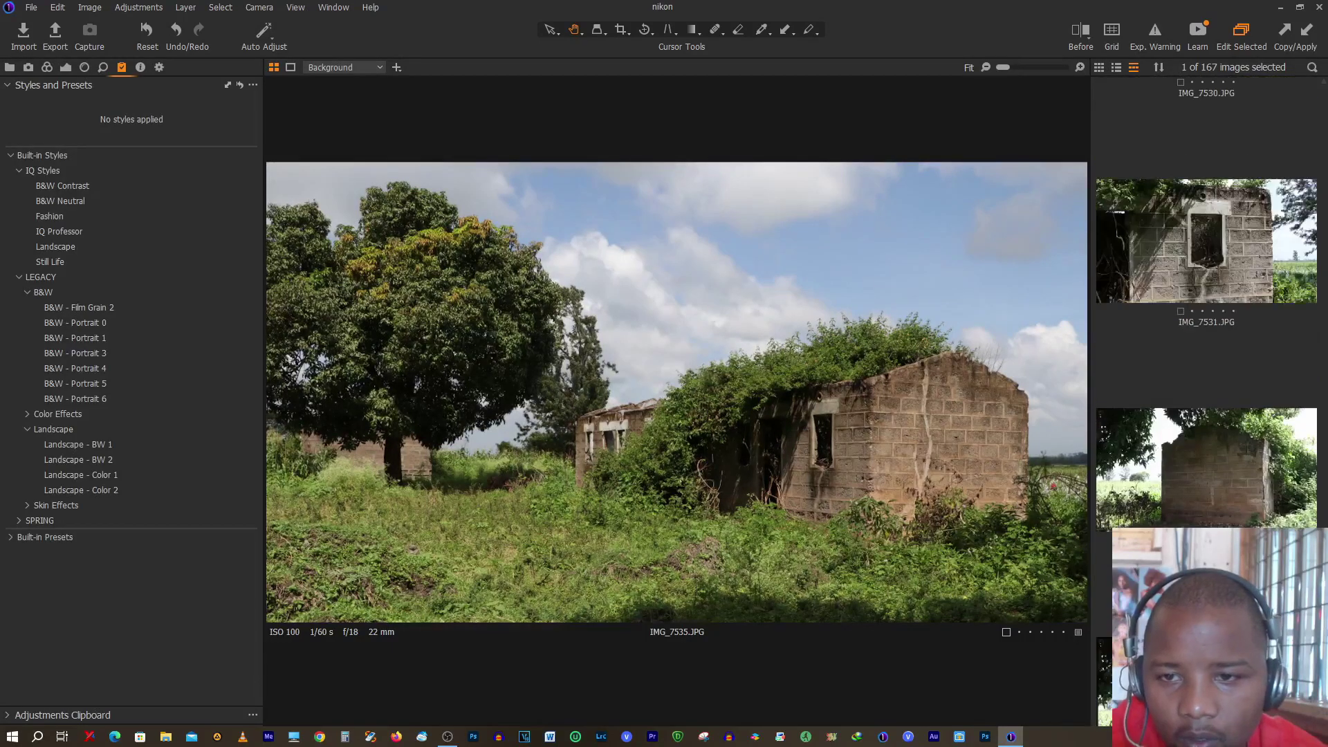
pyautogui.scroll(15, 1206, 304)
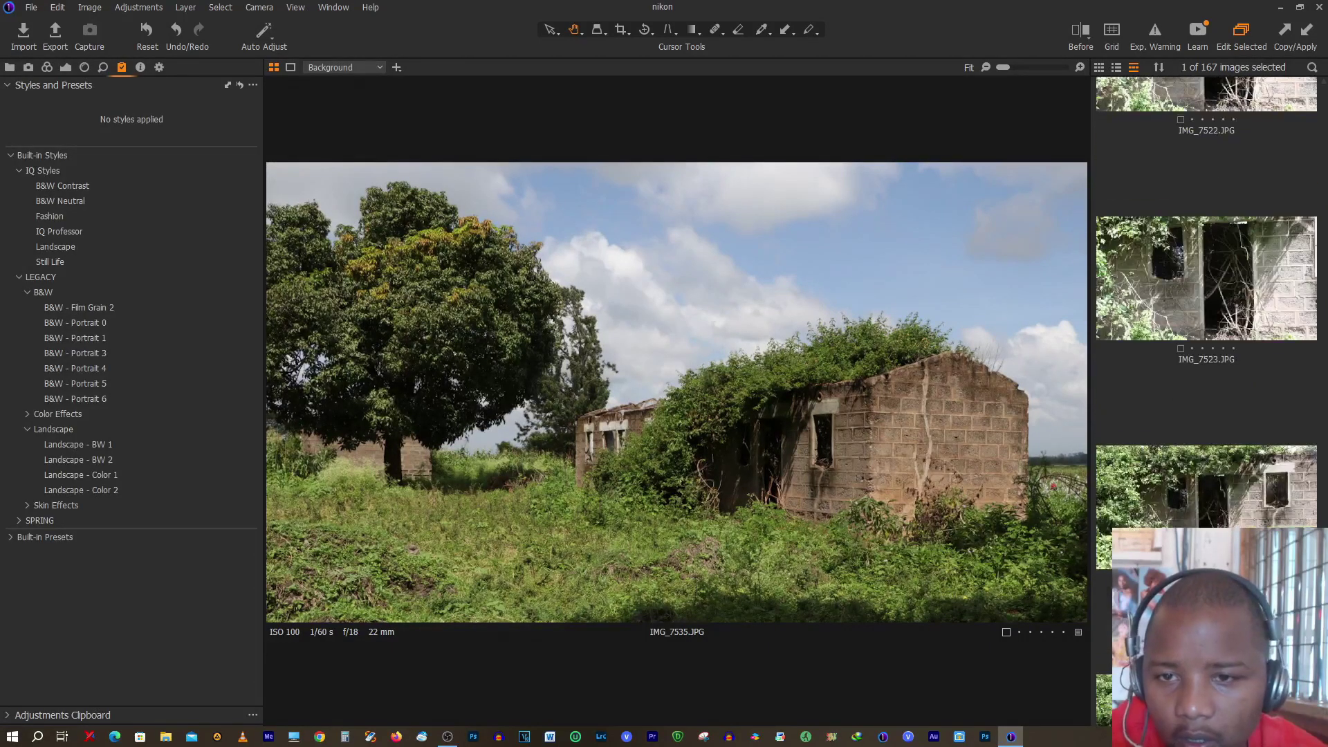
pyautogui.scroll(3, 1206, 305)
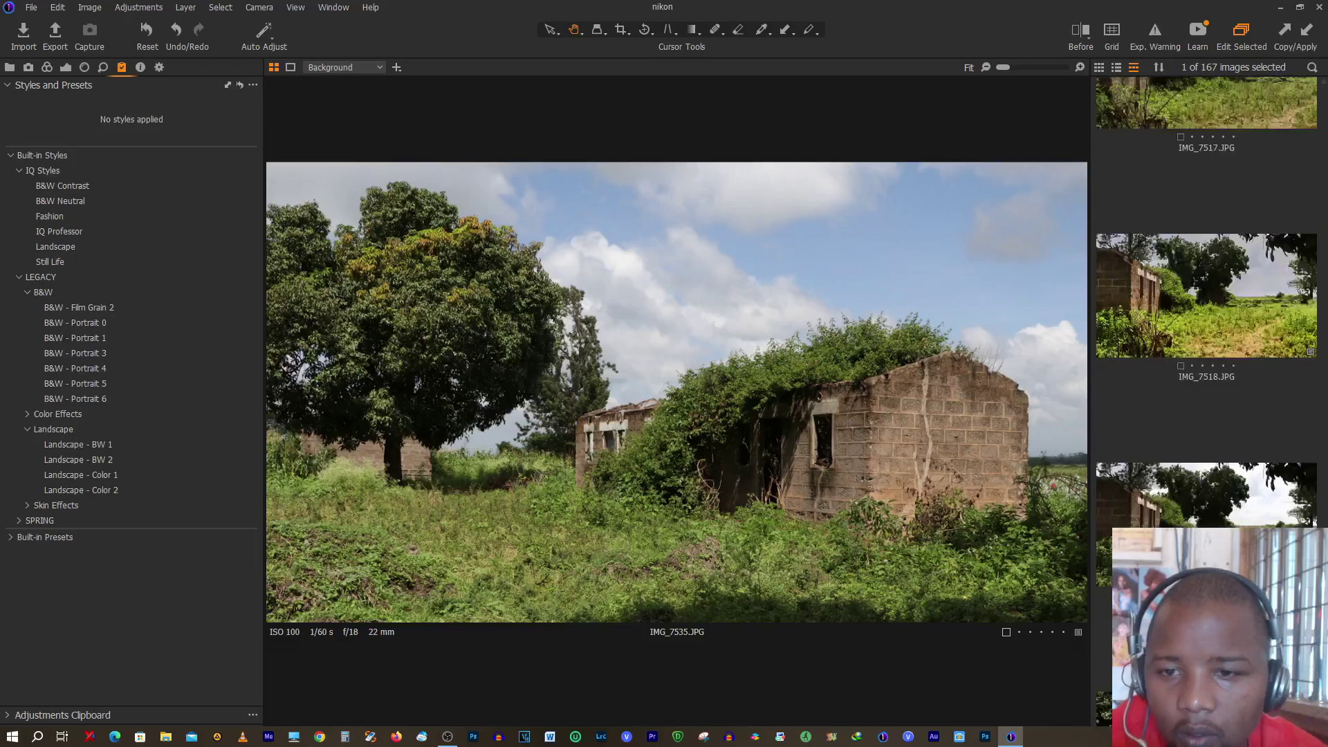
pyautogui.click(1216, 300)
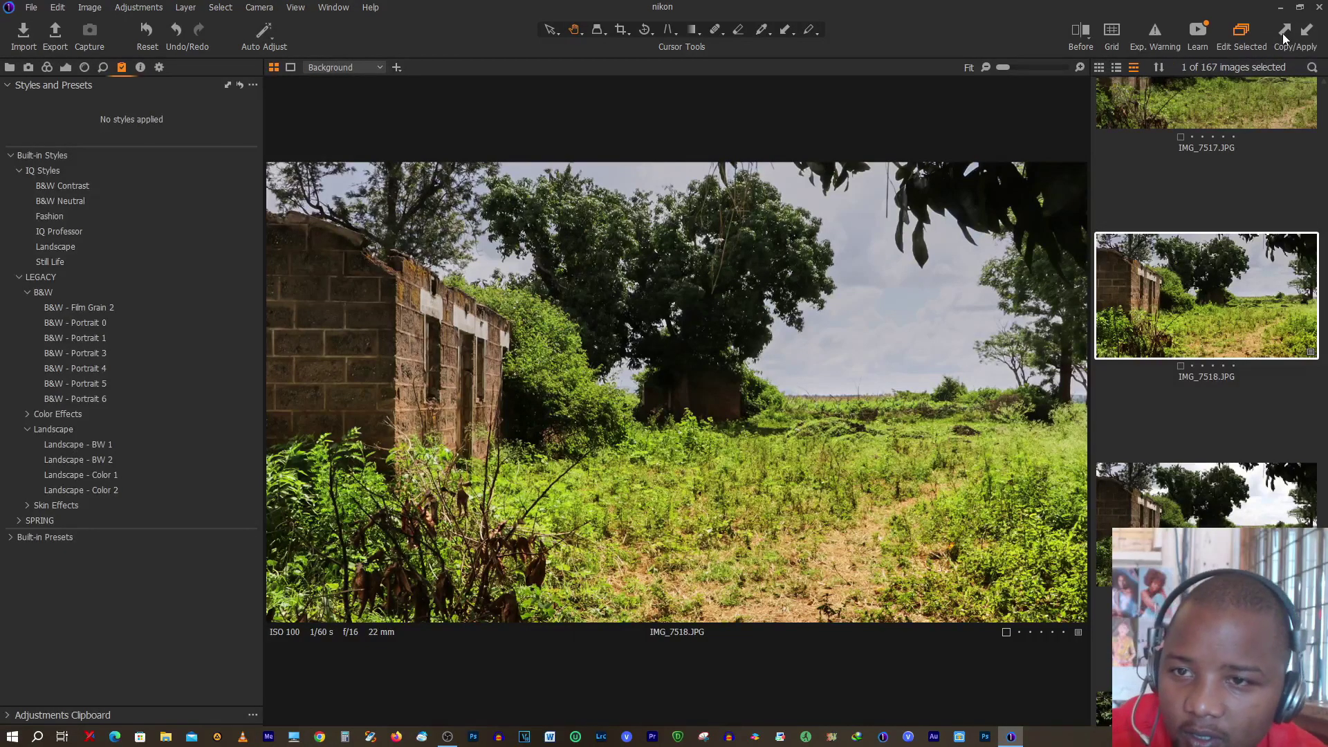
# - Apply the copied adjustments to IMG_7534.JPG, the photo of the ruined house beside the large tree
pyautogui.scroll(-6, 1184, 367)
pyautogui.scroll(-10, 1174, 410)
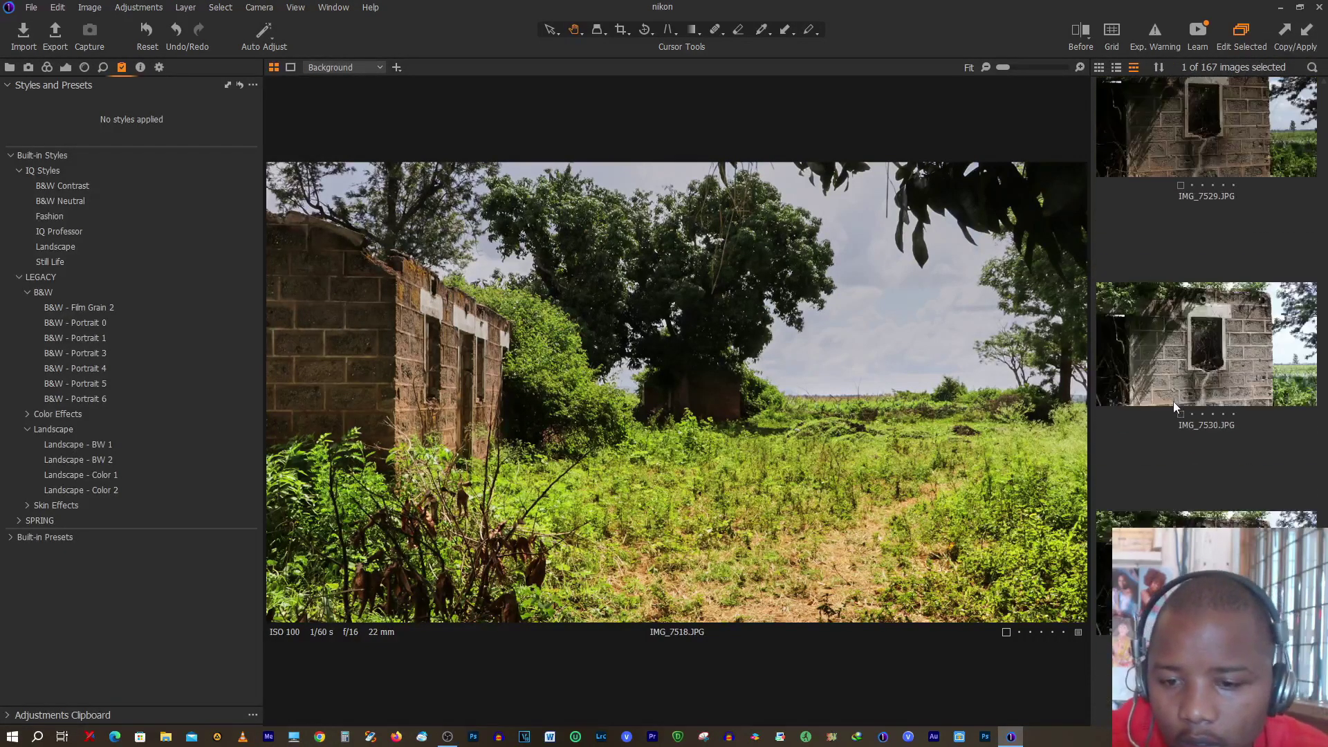
pyautogui.click(1173, 411)
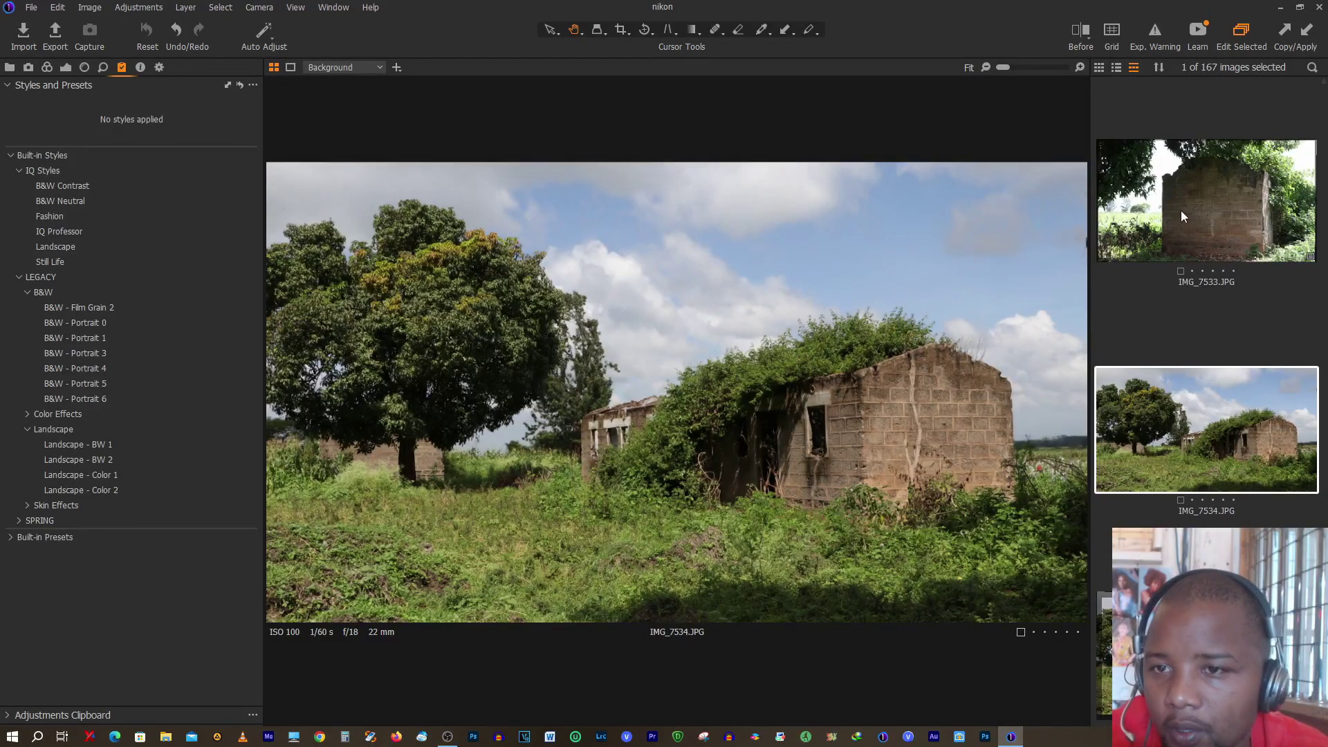
pyautogui.click(1306, 33)
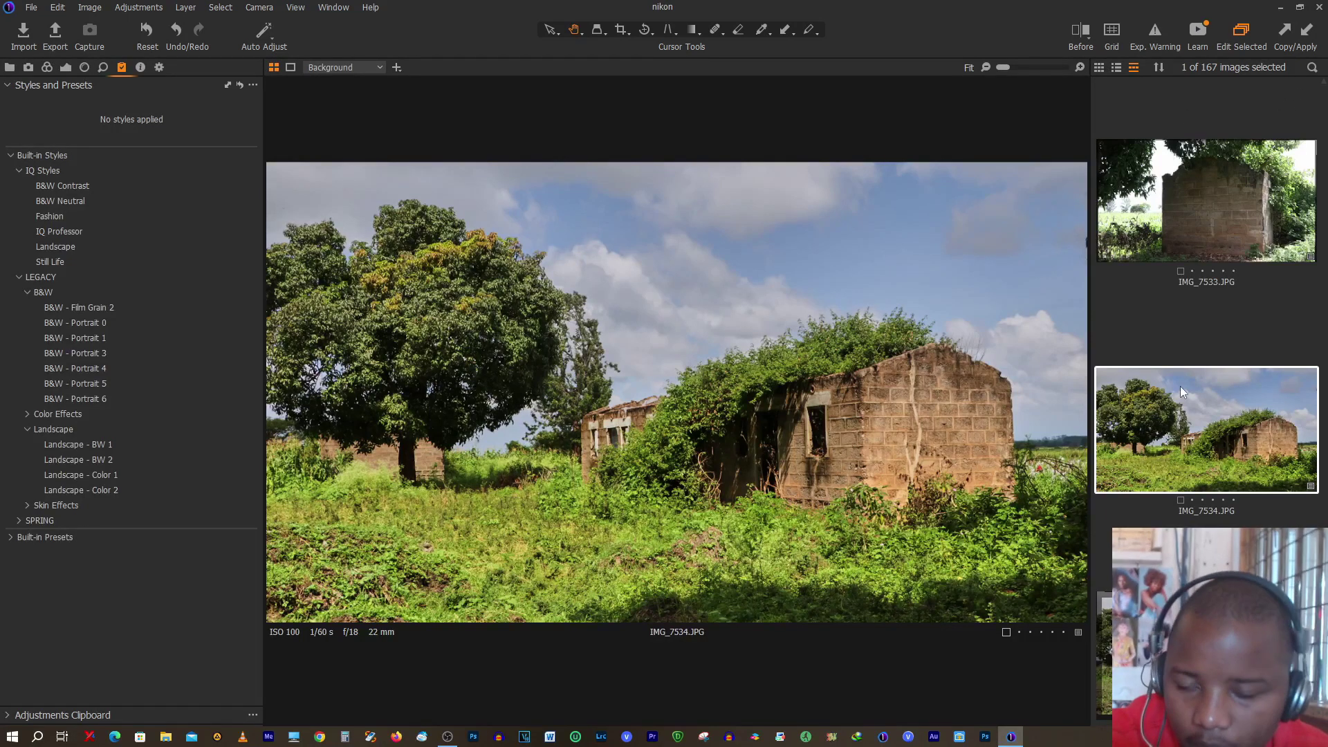
# - Select IMG_7535.JPG, IMG_7533.JPG and IMG_7532.JPG together and apply the copied adjustments to all three photos
pyautogui.scroll(-1, 1197, 396)
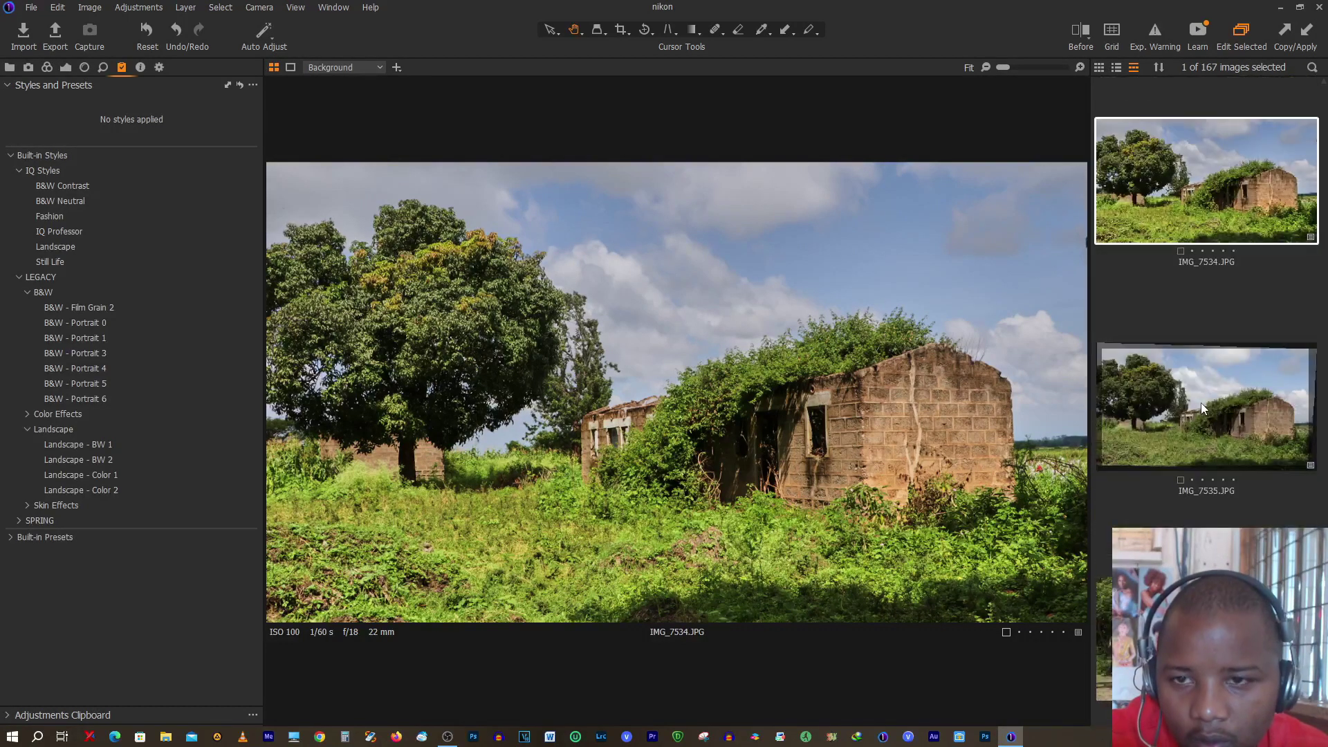
pyautogui.click(1207, 400)
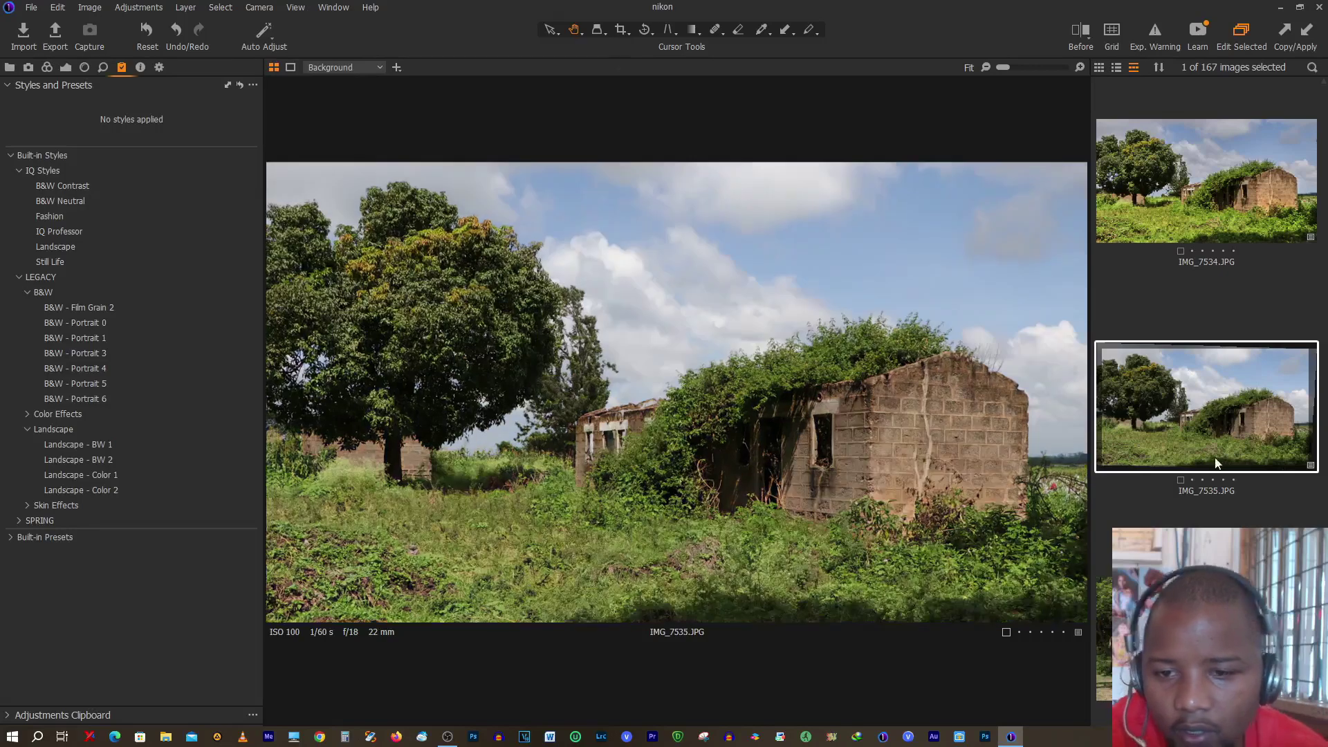
pyautogui.scroll(1, 1207, 346)
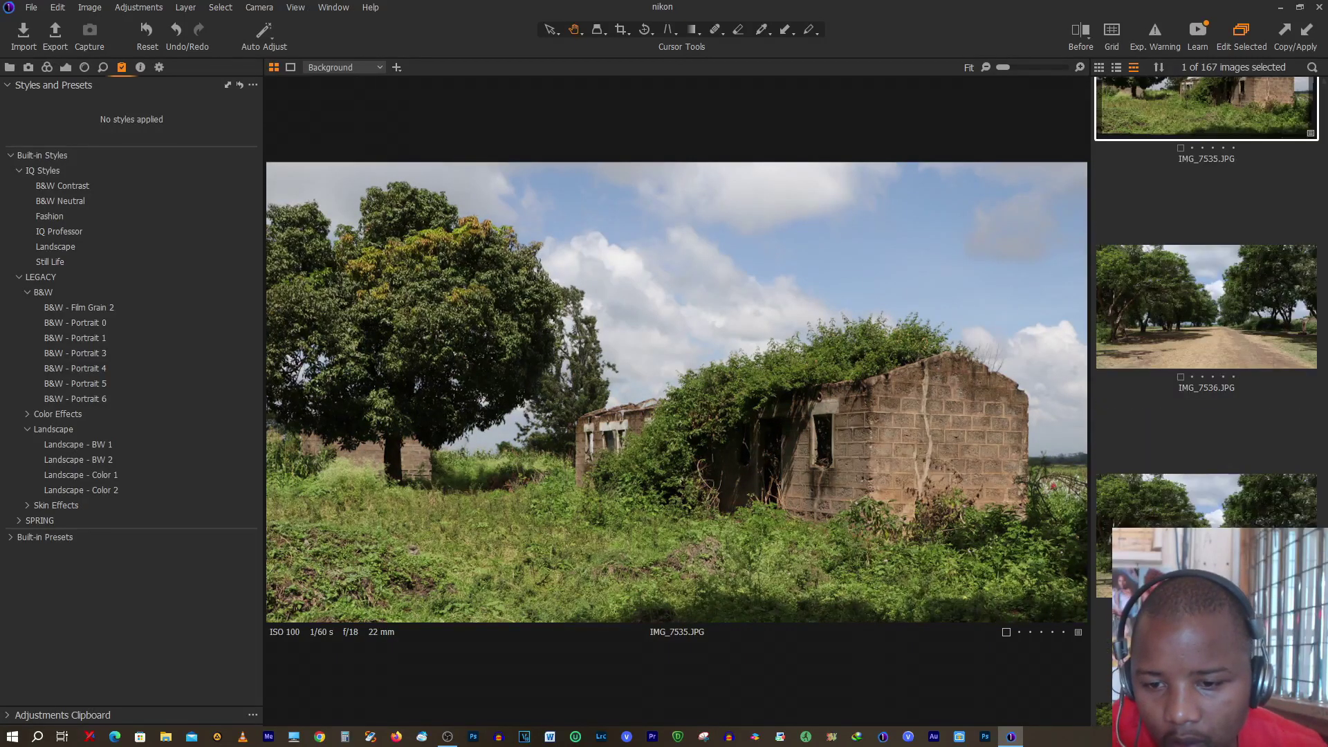
pyautogui.scroll(1, 1208, 346)
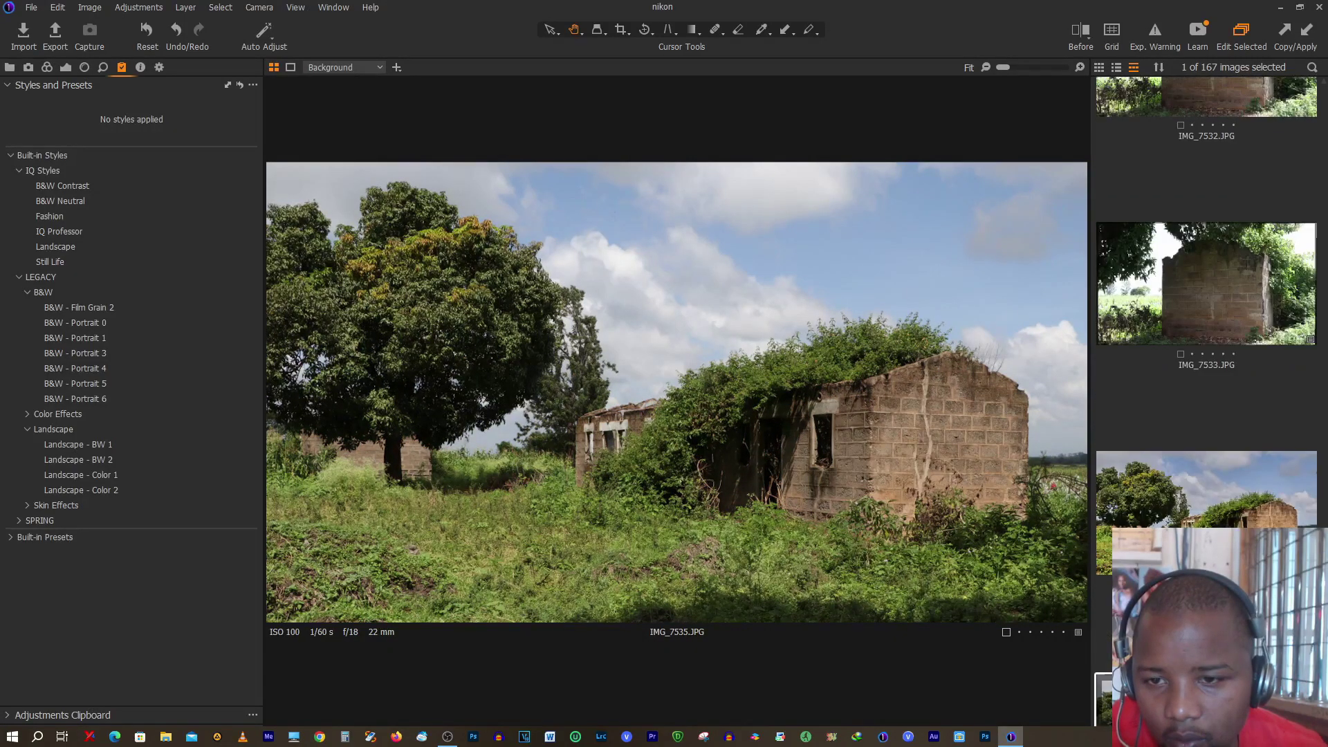
pyautogui.keyDown('ctrl'); pyautogui.click(1217, 312); pyautogui.keyUp('ctrl')
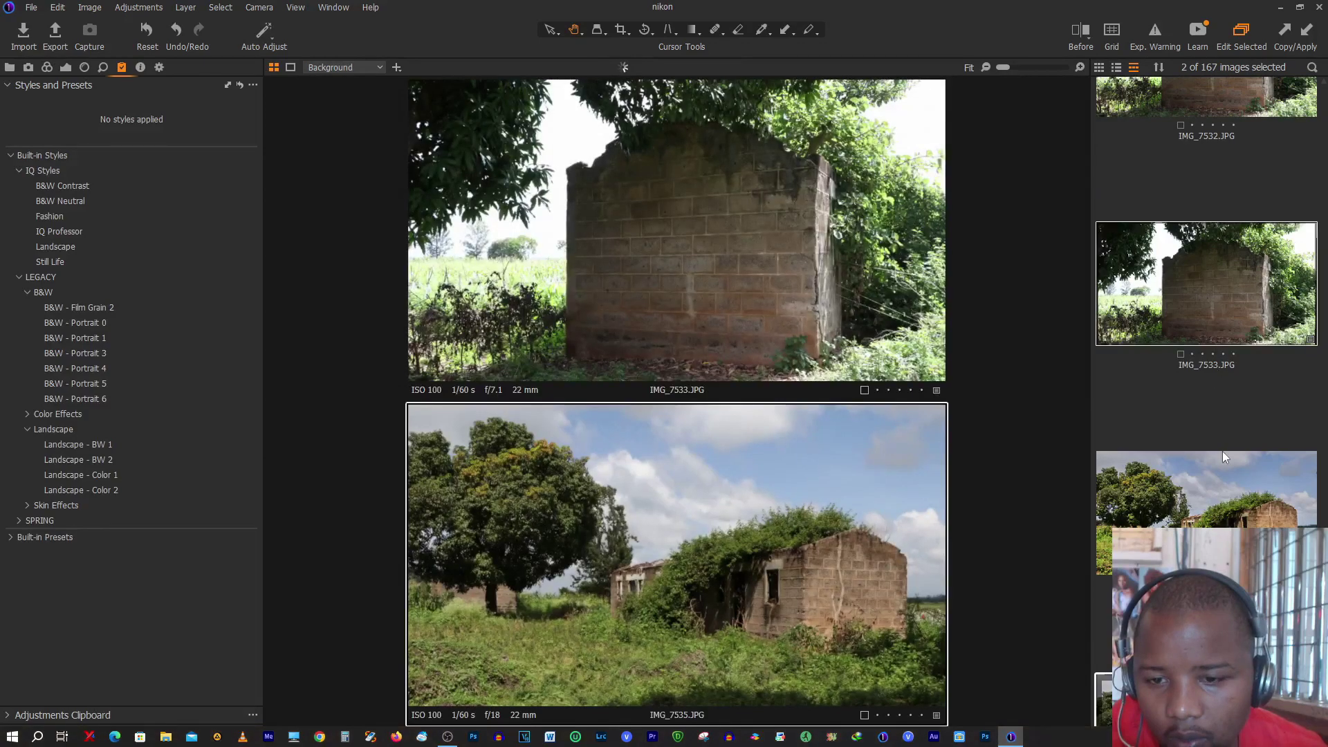
pyautogui.scroll(1, 1220, 386)
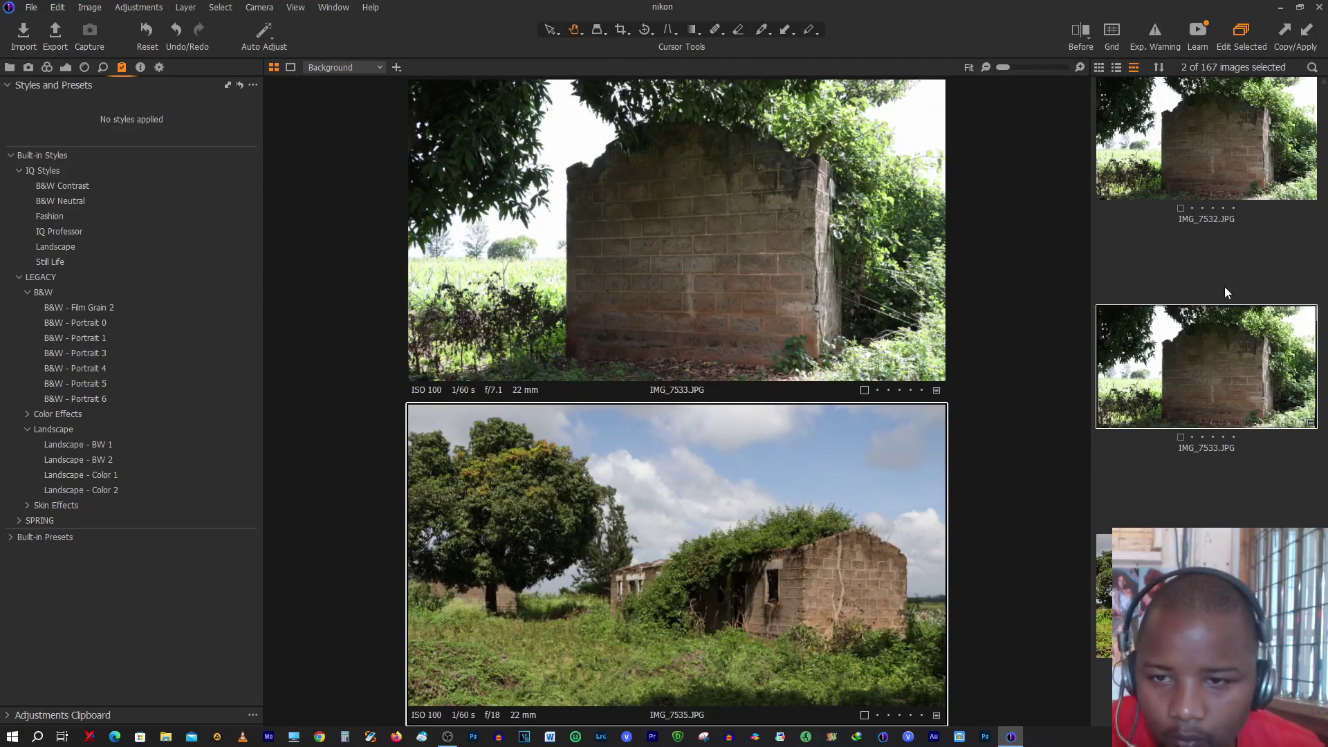
pyautogui.keyDown('ctrl'); pyautogui.click(1234, 168); pyautogui.keyUp('ctrl')
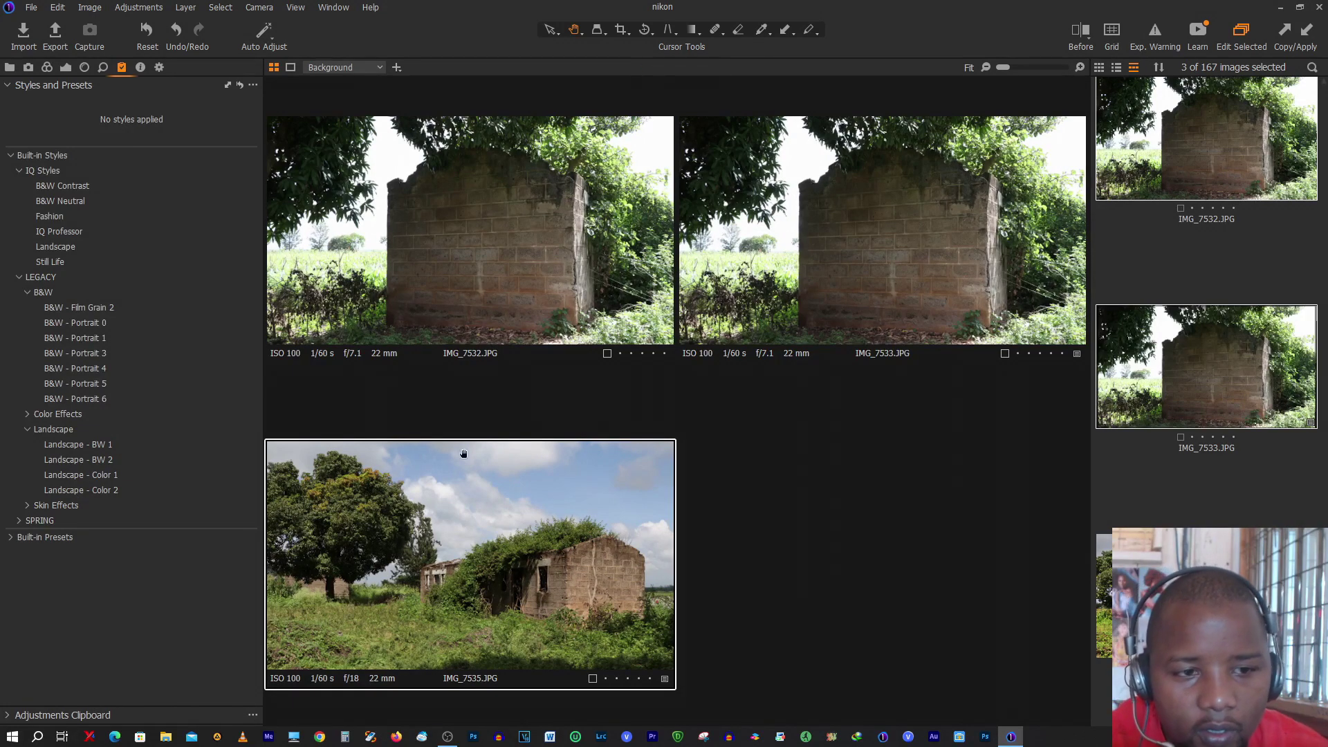
pyautogui.click(1308, 32)
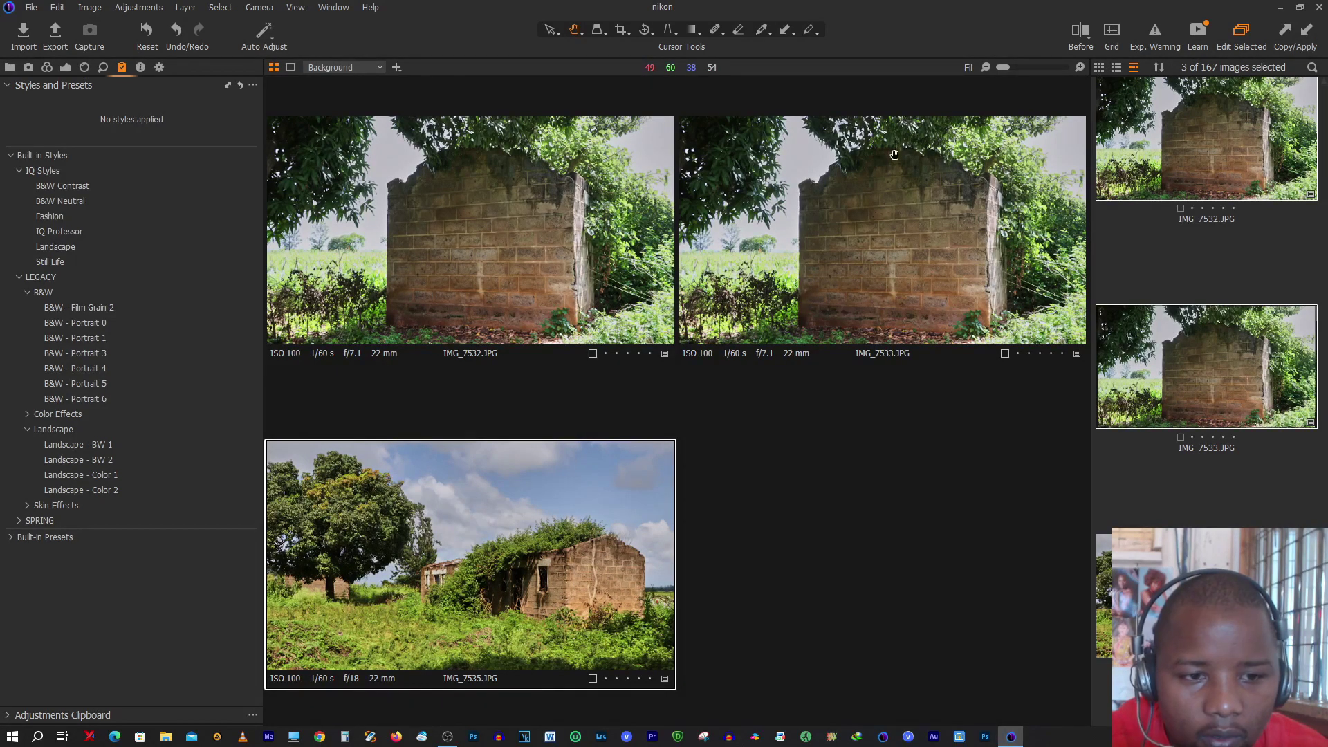
# - Switch between IMG_7533.JPG and IMG_7535.JPG within the three-photo selection to examine the applied adjustments
pyautogui.click(1201, 385)
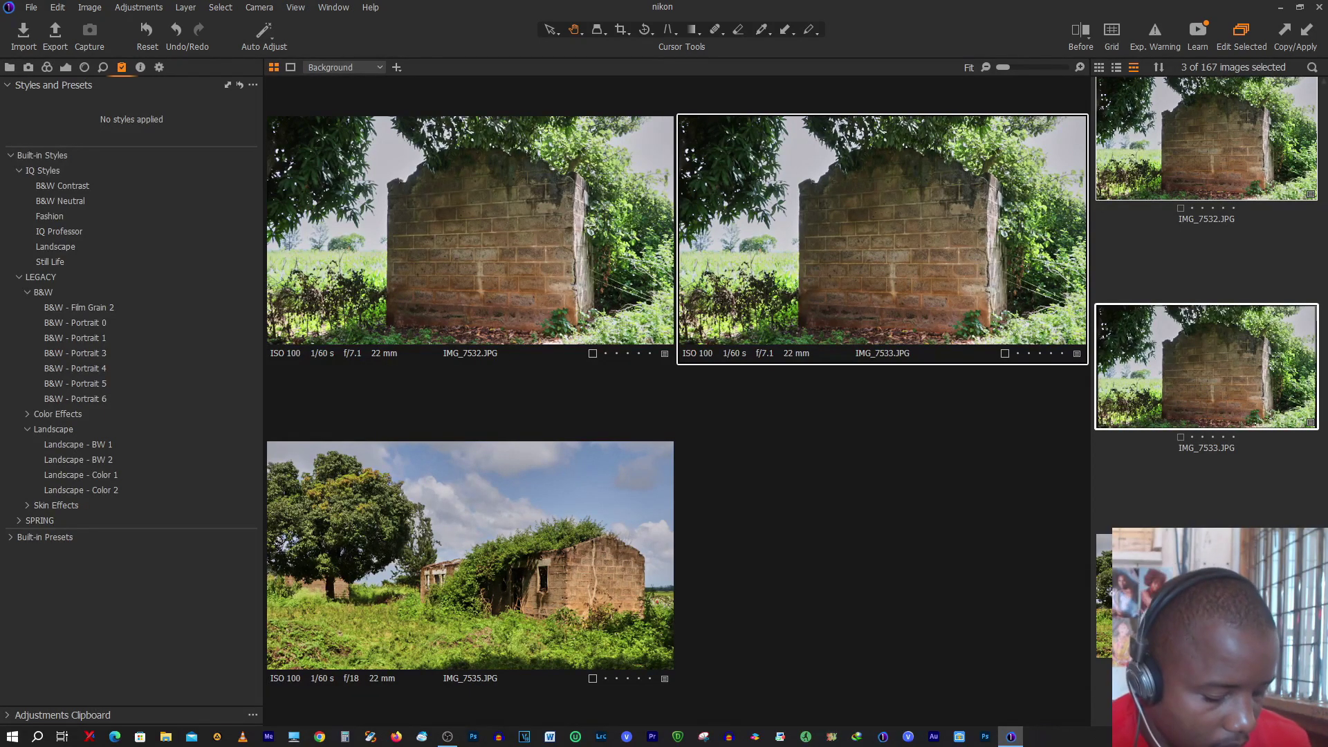
pyautogui.press('Right')
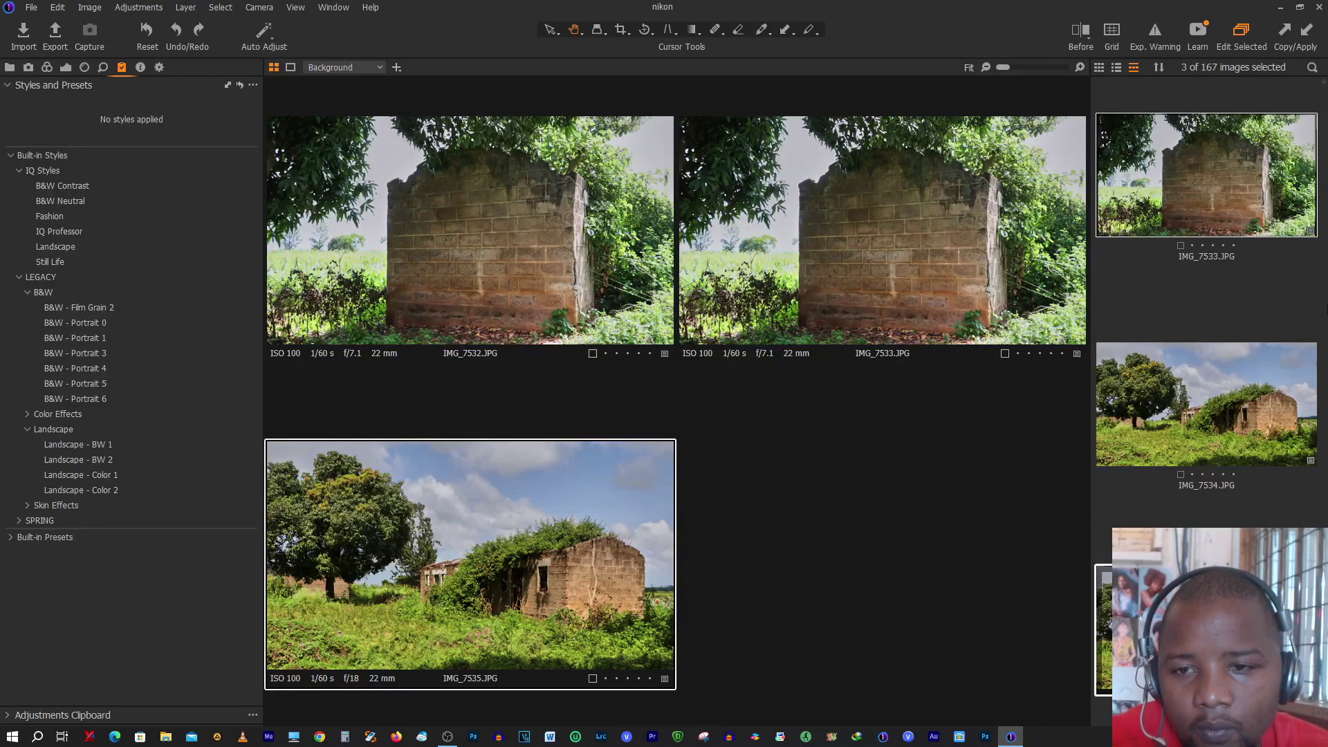
pyautogui.press('Left')
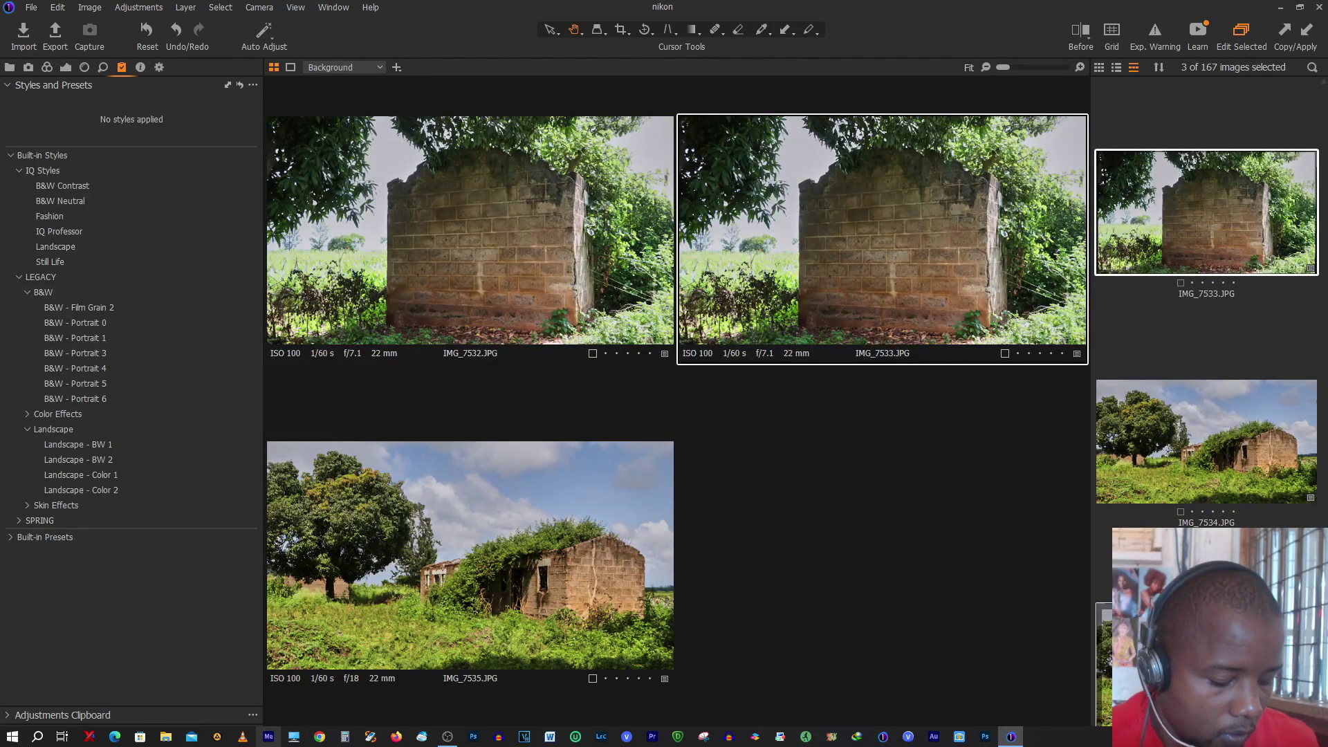
pyautogui.click(420, 467)
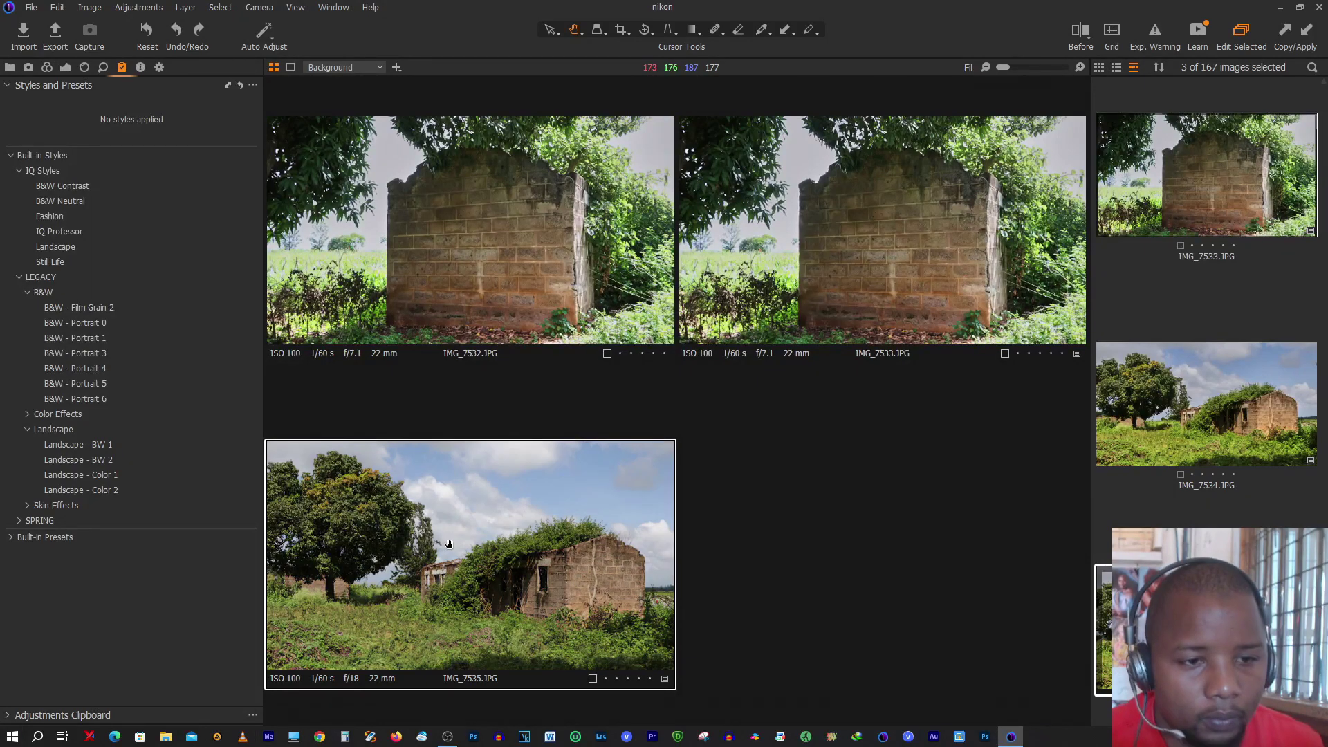
# - Undo the adjustments applied to the three selected photos
pyautogui.hotkey('ctrl', 'z')
pyautogui.moveTo(549, 287); pyautogui.dragTo(553, 286)
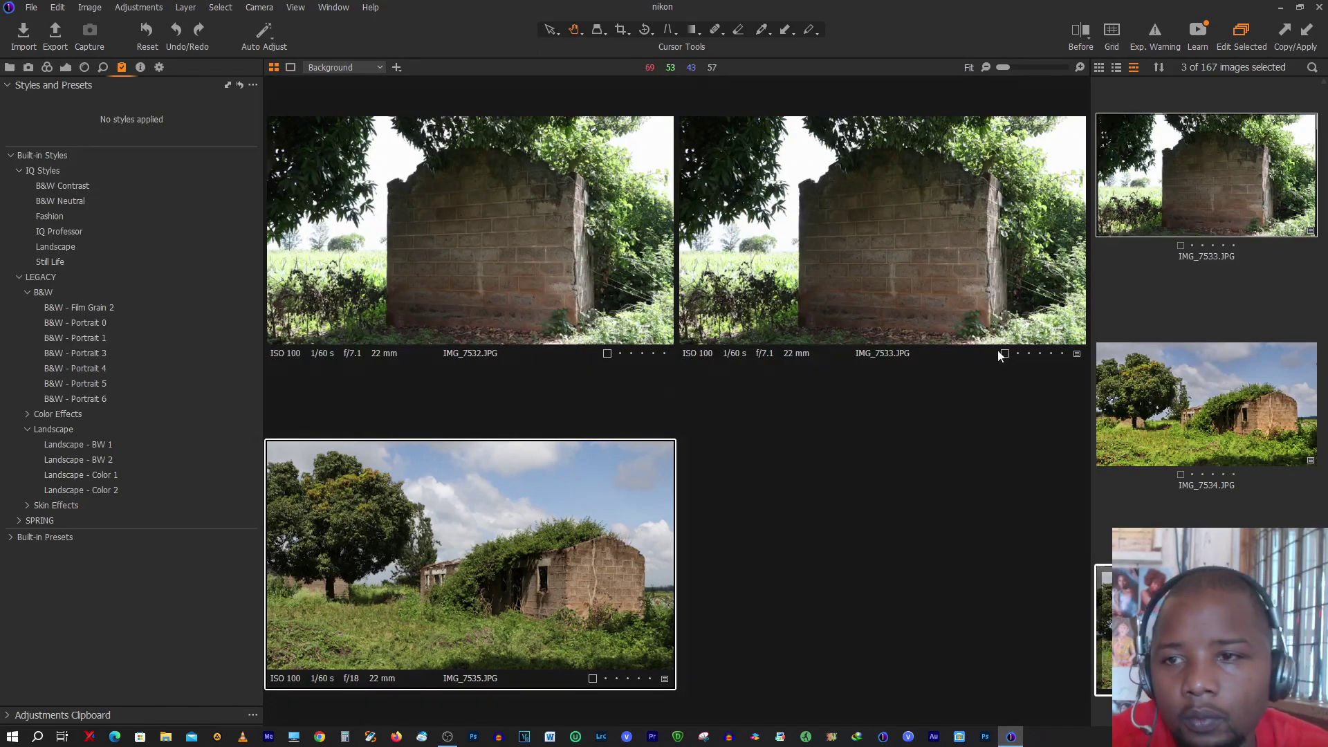
pyautogui.moveTo(1075, 258); pyautogui.dragTo(1074, 258)
pyautogui.moveTo(888, 286); pyautogui.dragTo(889, 285)
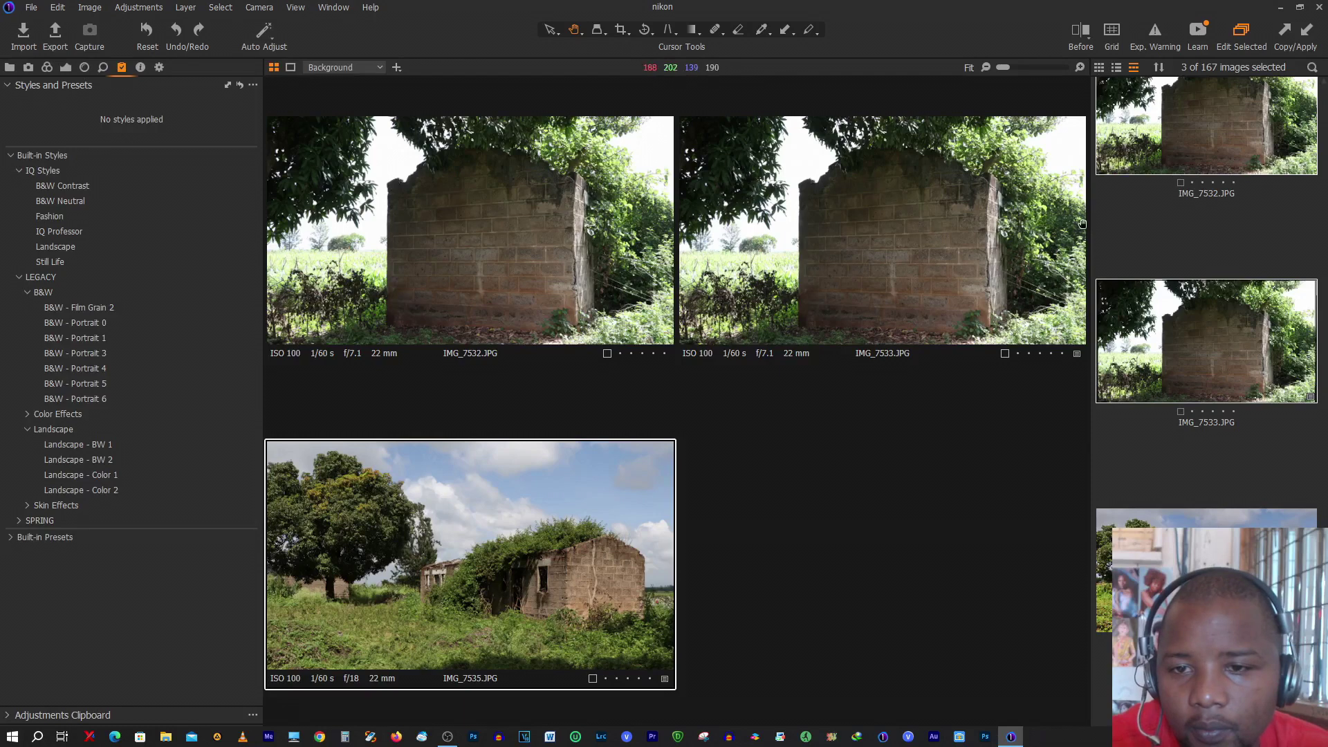
# - Clear the multiple selection and view IMG_7535.JPG, the ruined house beside the tree, on its own
pyautogui.click(1222, 143)
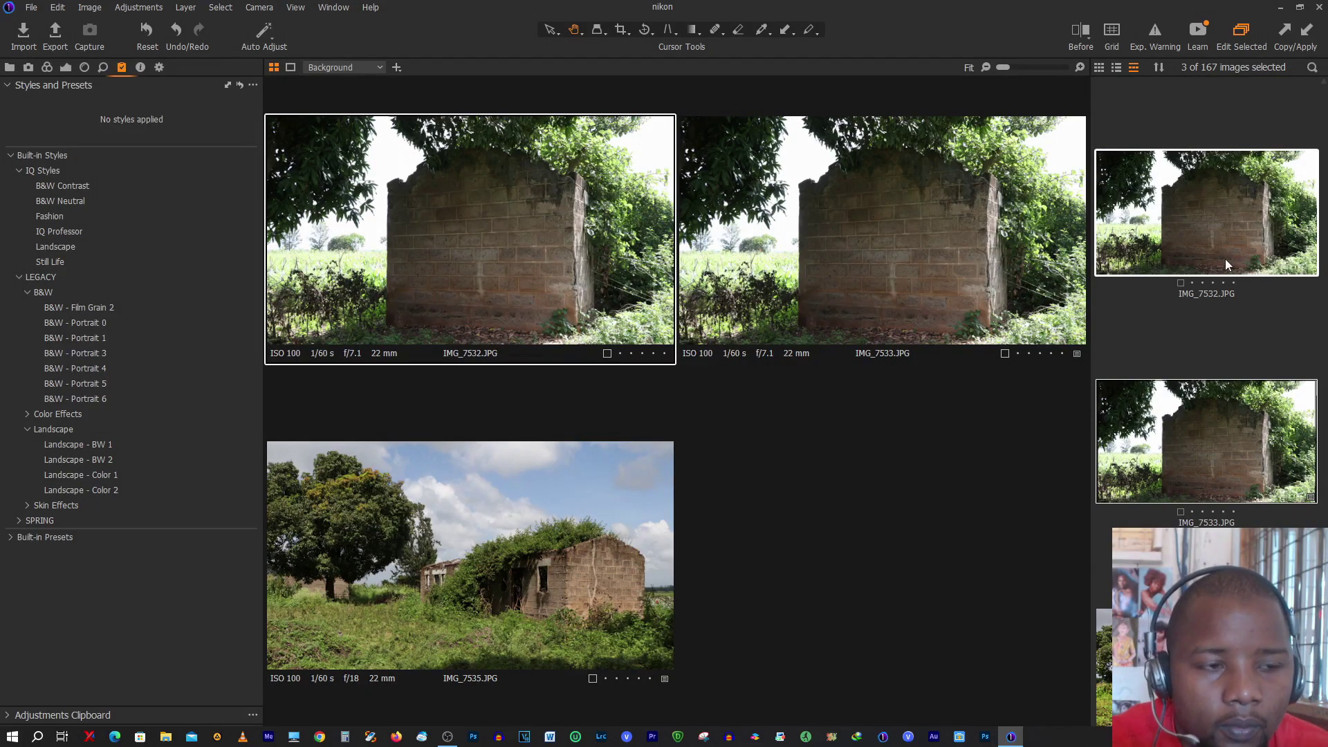
pyautogui.press('Down')
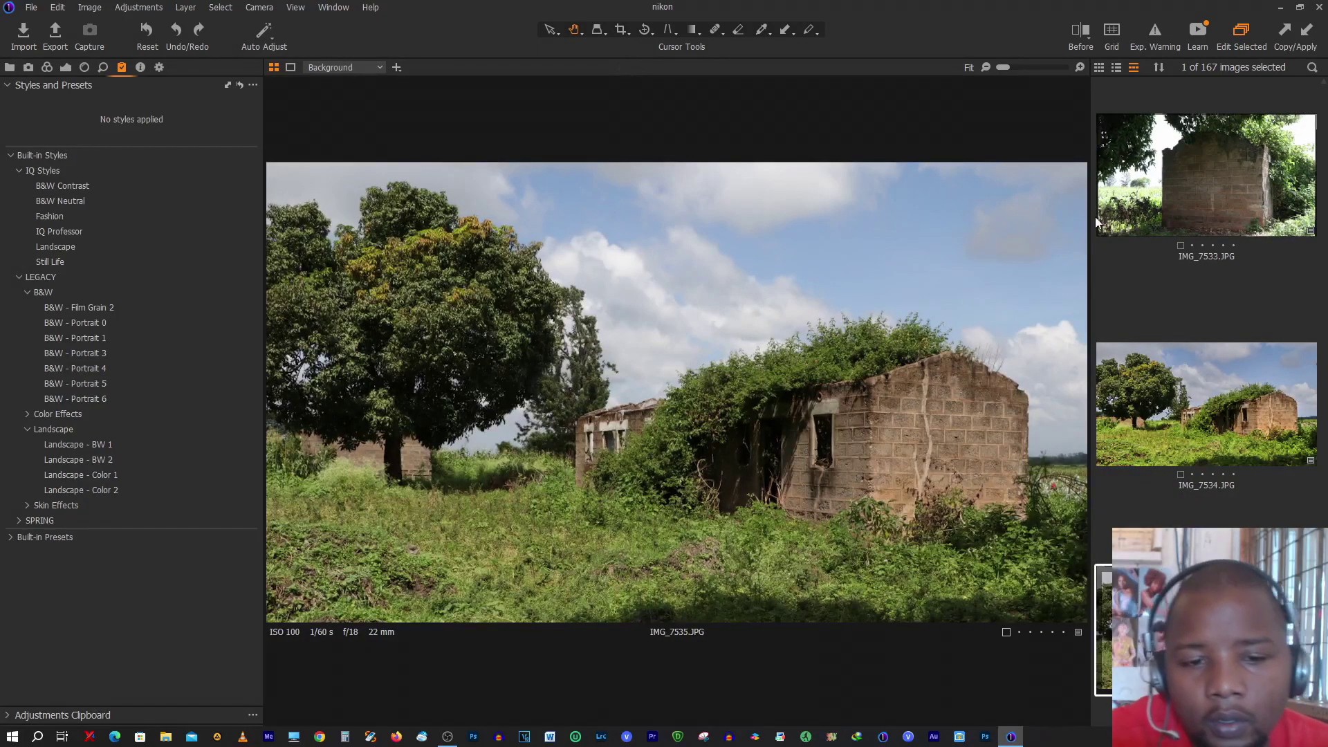
pyautogui.click(873, 479)
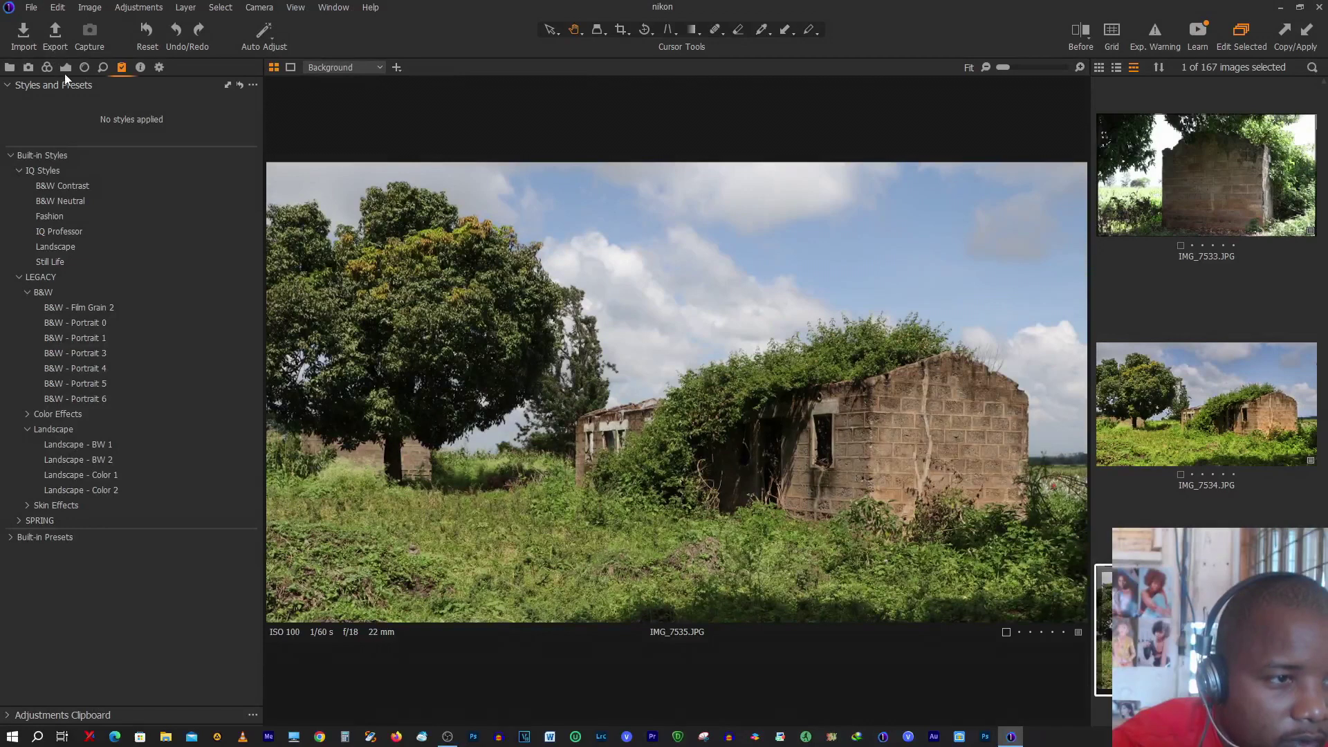
# - Show the exposure adjustment tools and examine the vegetation and house in IMG_7535.JPG up close
pyautogui.click(65, 69)
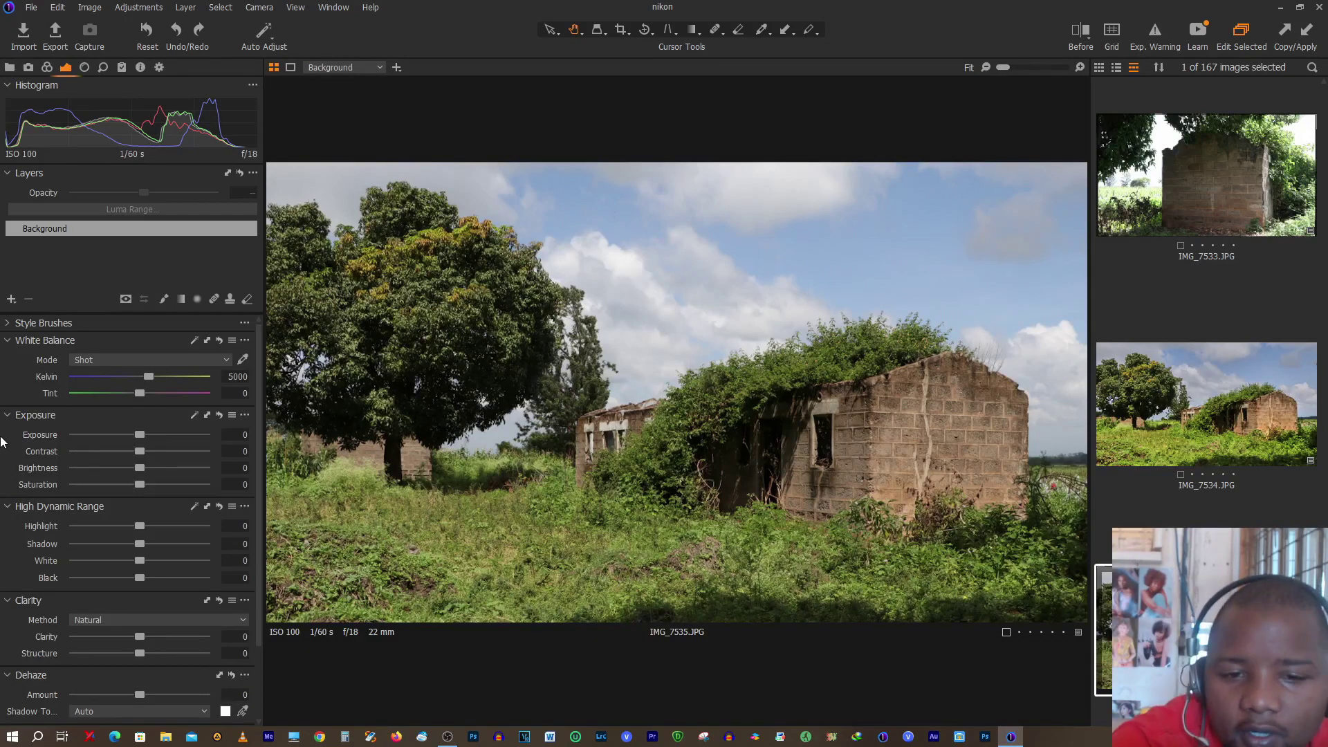
pyautogui.scroll(3, 521, 515)
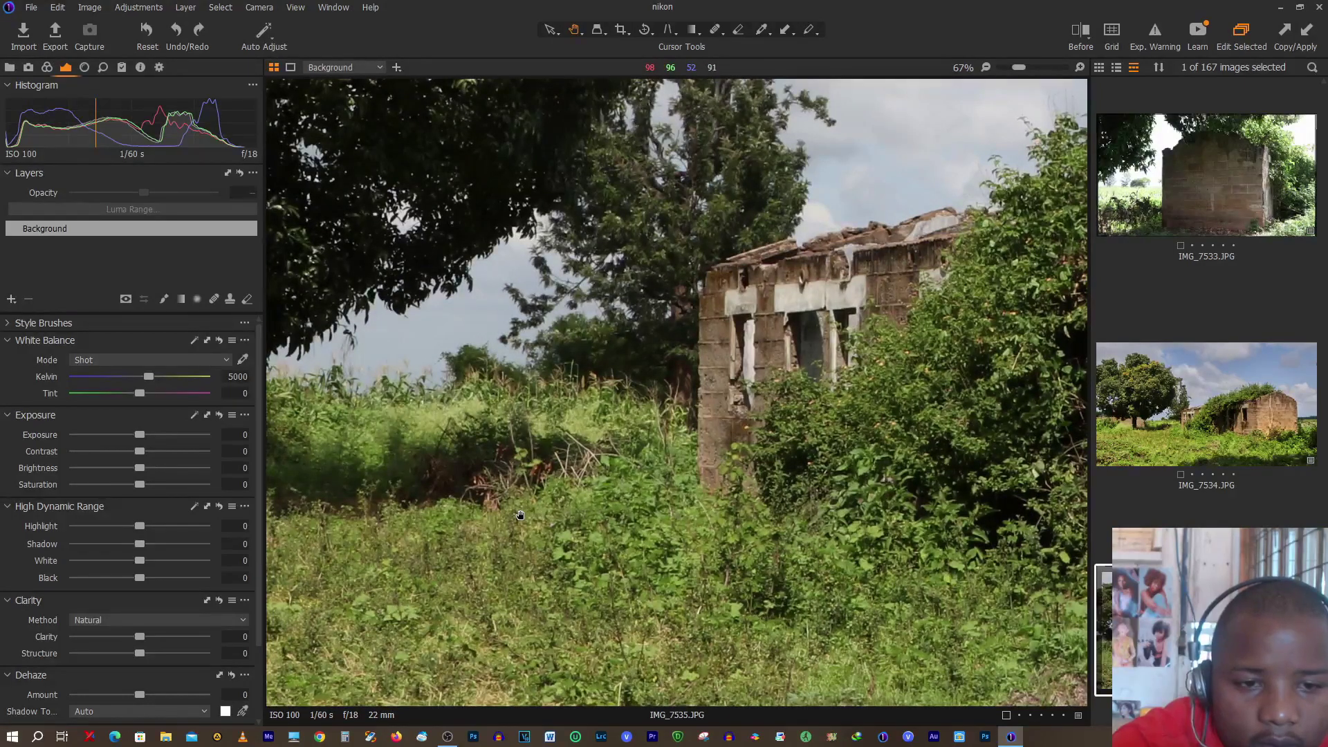
pyautogui.scroll(2, 521, 515)
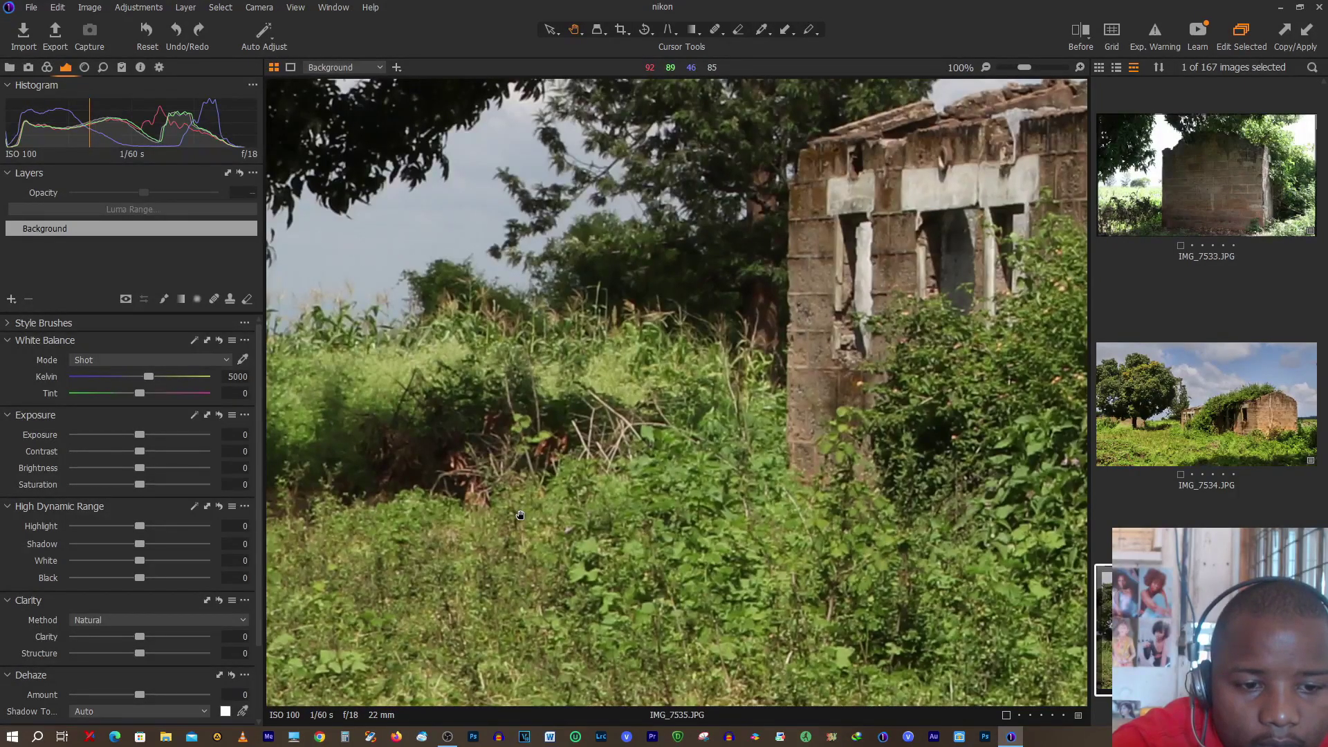
pyautogui.scroll(-5, 520, 515)
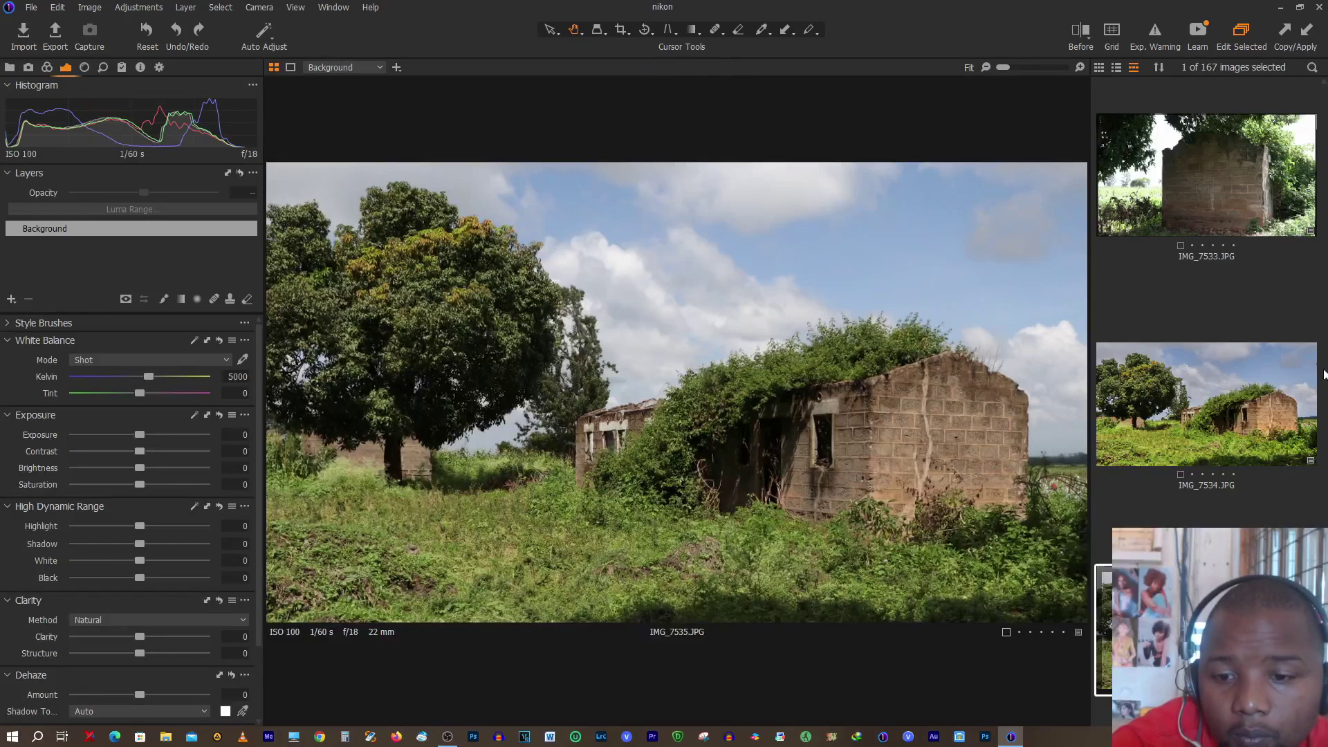
# - Open IMG_7537.JPG, the dirt road between the trees, and check the detail in its dark foliage
pyautogui.scroll(-5, 1194, 504)
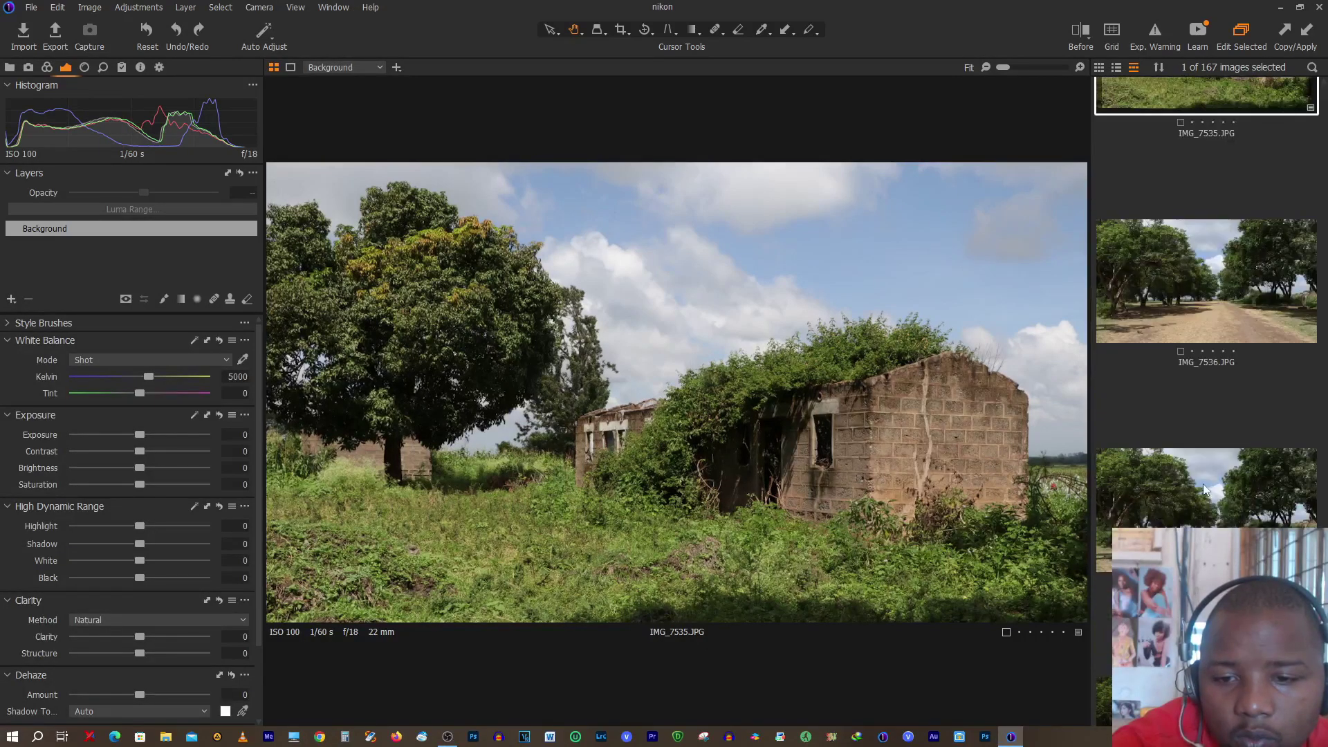
pyautogui.click(1202, 481)
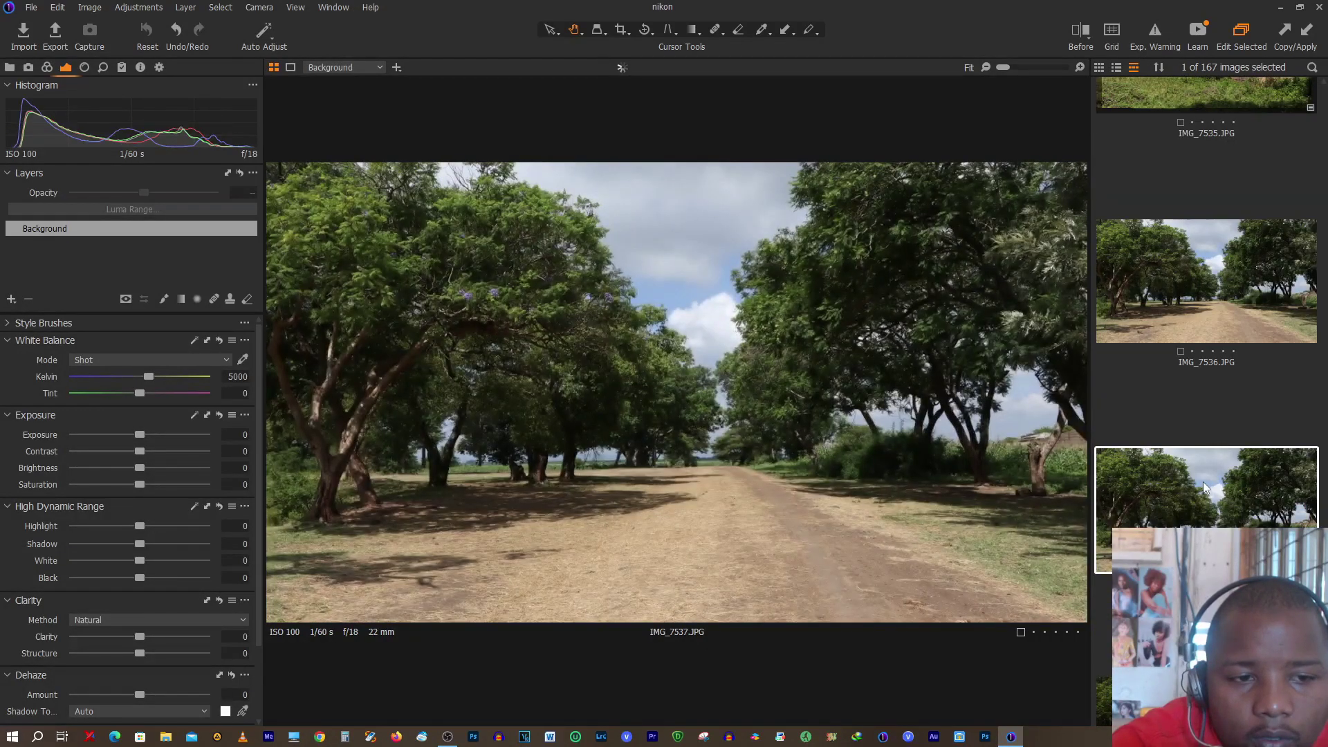
pyautogui.scroll(3, 907, 400)
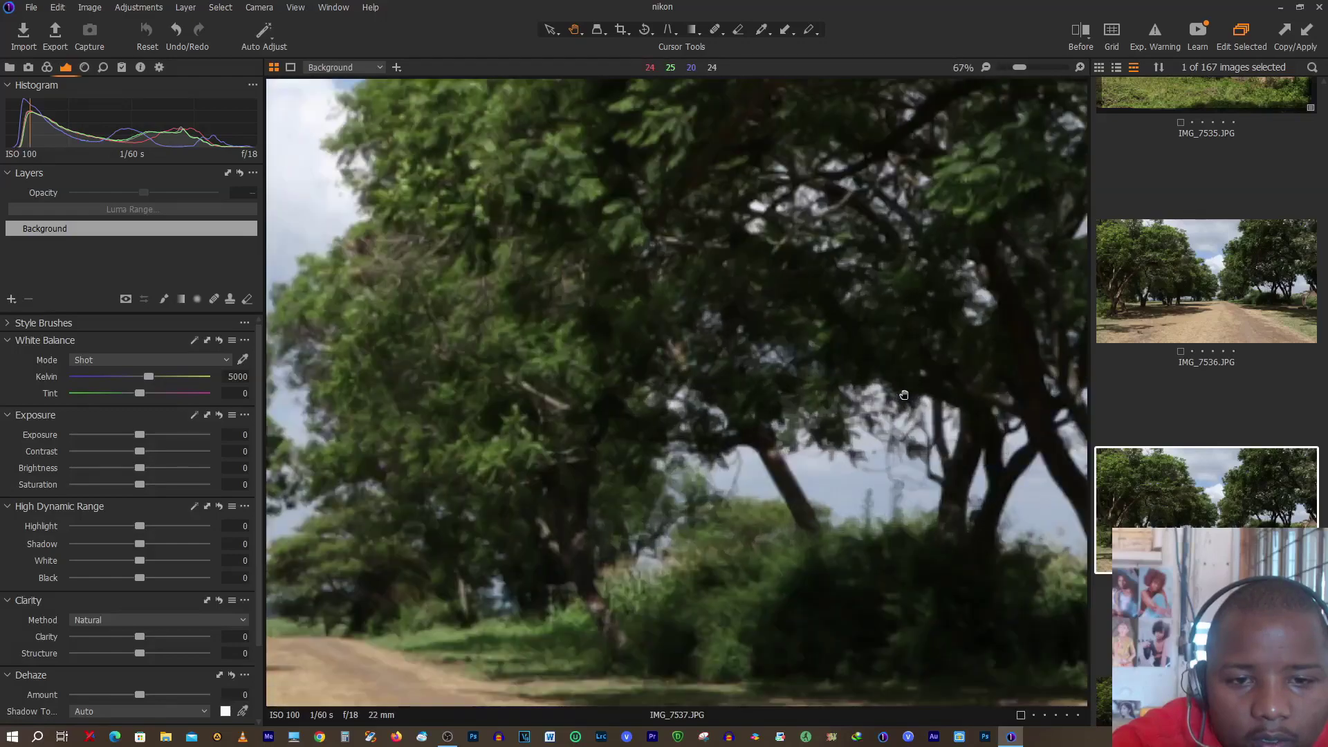
pyautogui.scroll(2, 905, 395)
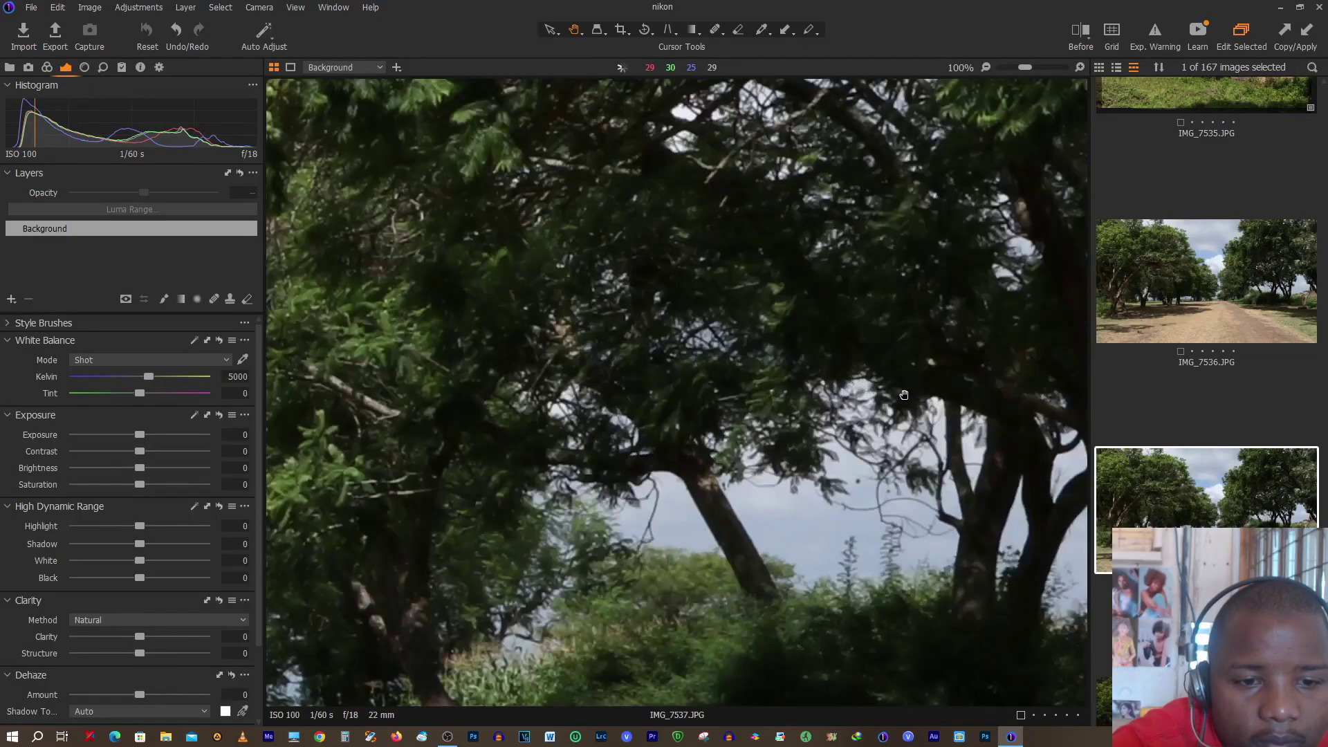
pyautogui.scroll(-4, 904, 395)
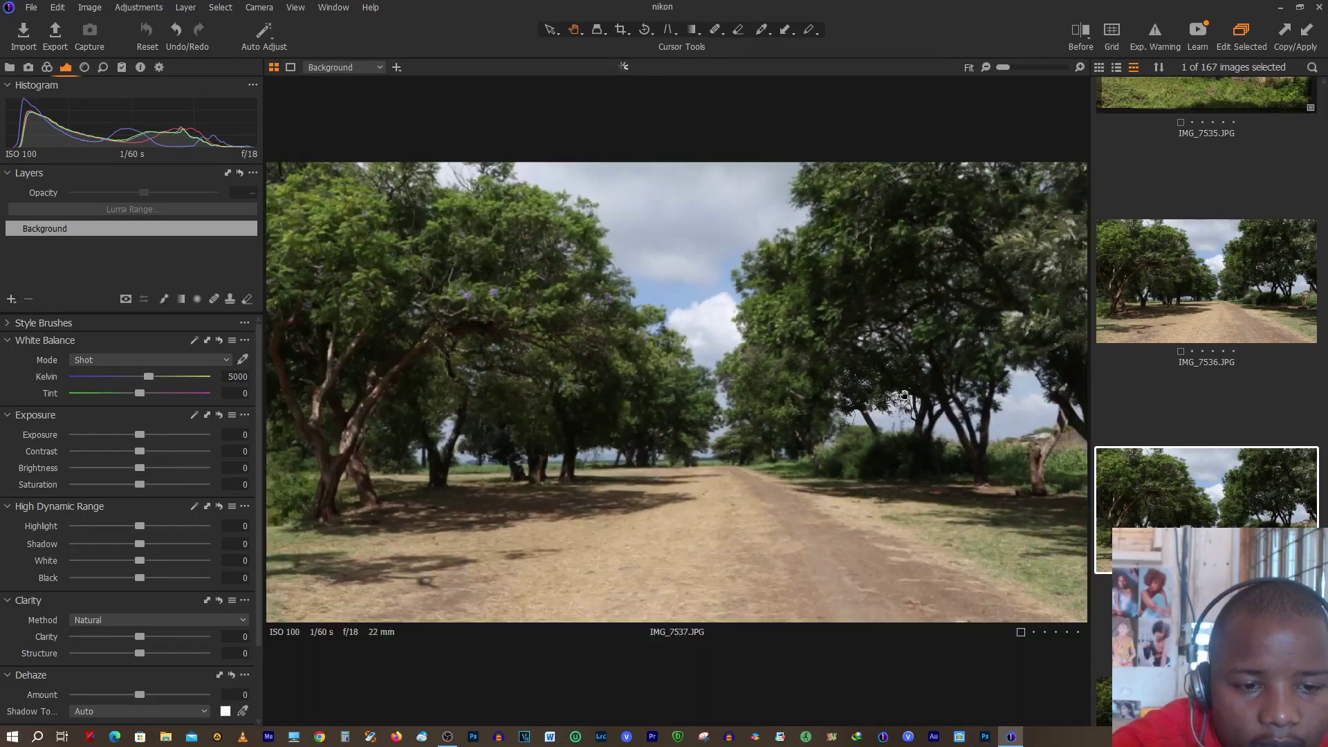
pyautogui.scroll(1, 906, 415)
pyautogui.scroll(-1, 909, 440)
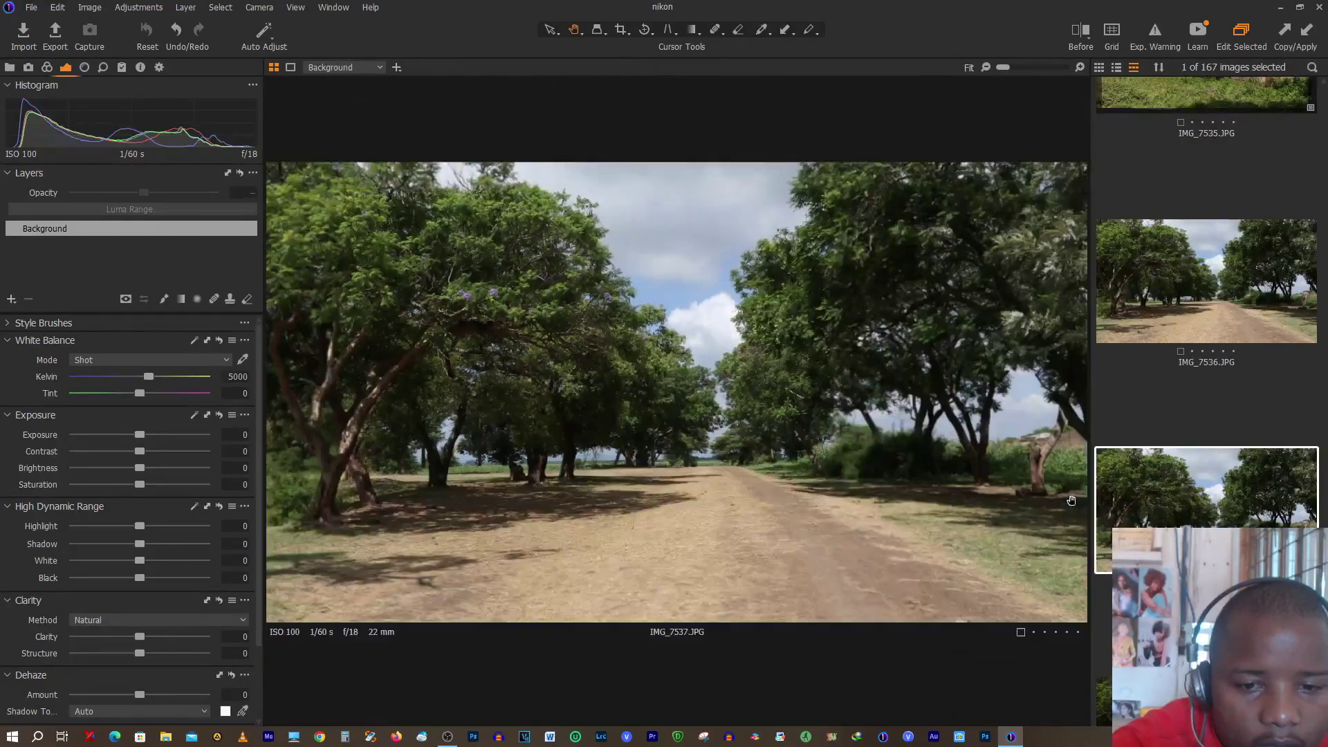
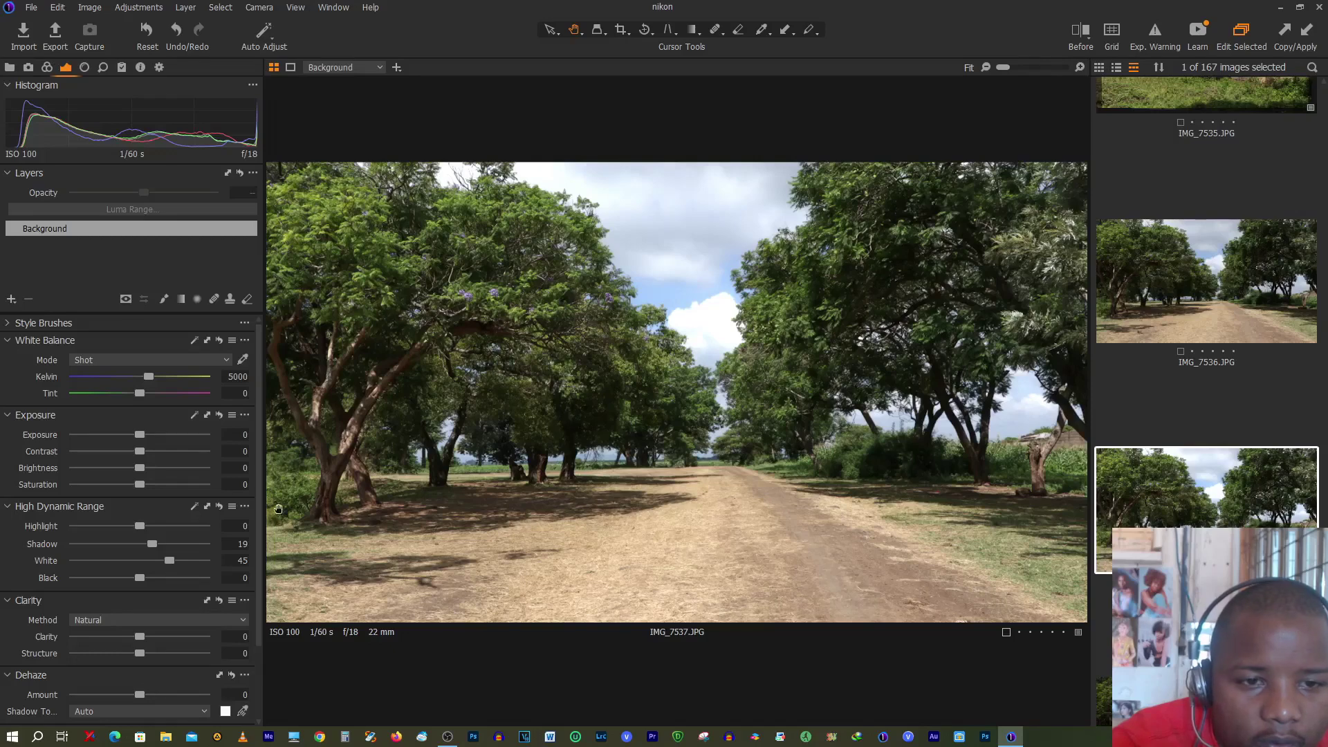
# - Pick the sky's blue in the advanced Color Editor on IMG_7537.JPG and enable the view of the selected color range
pyautogui.scroll(5, 641, 320)
pyautogui.scroll(-5, 641, 320)
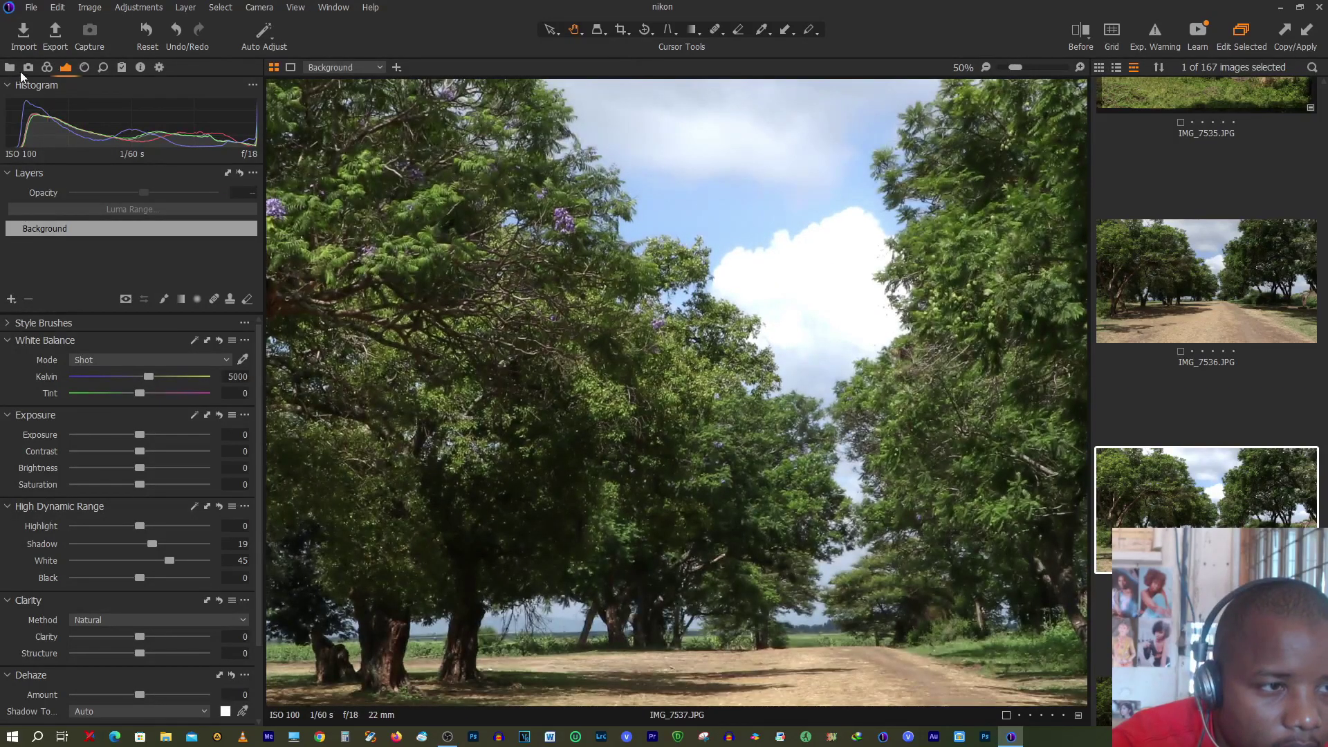
pyautogui.click(47, 68)
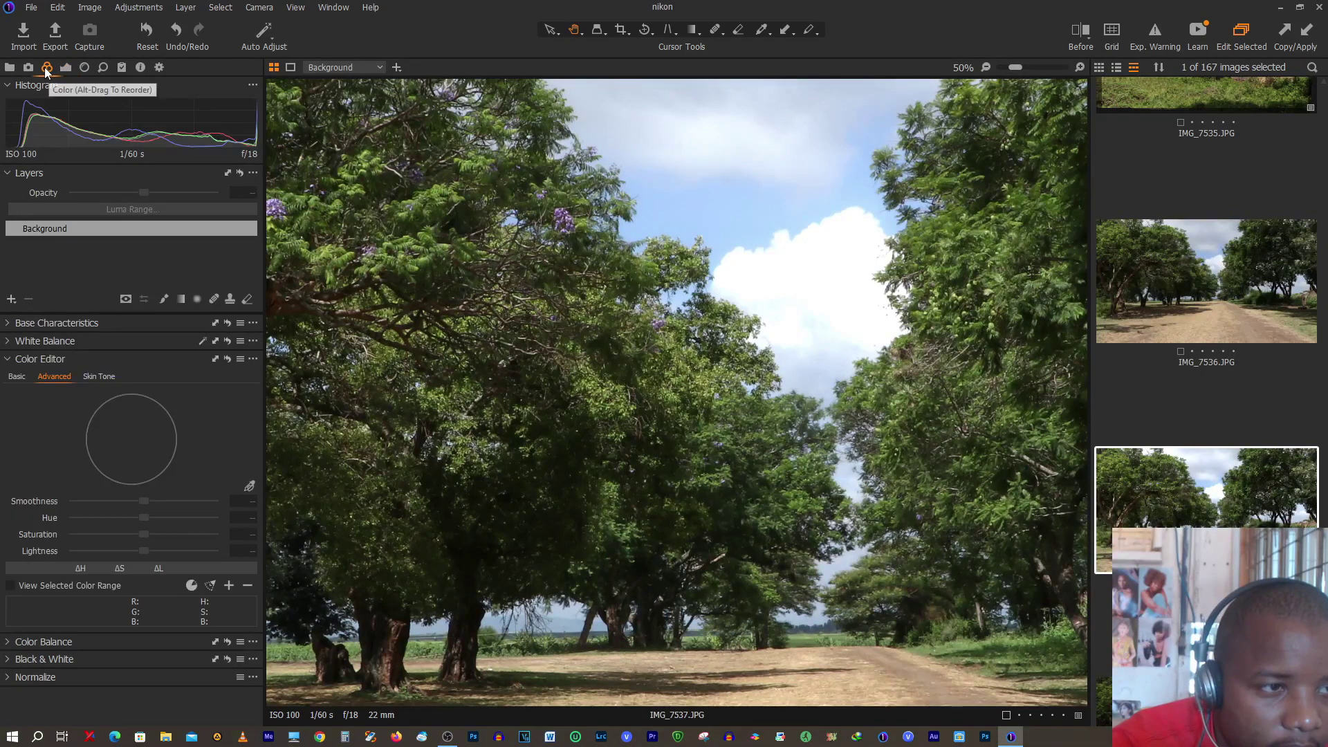
pyautogui.click(249, 486)
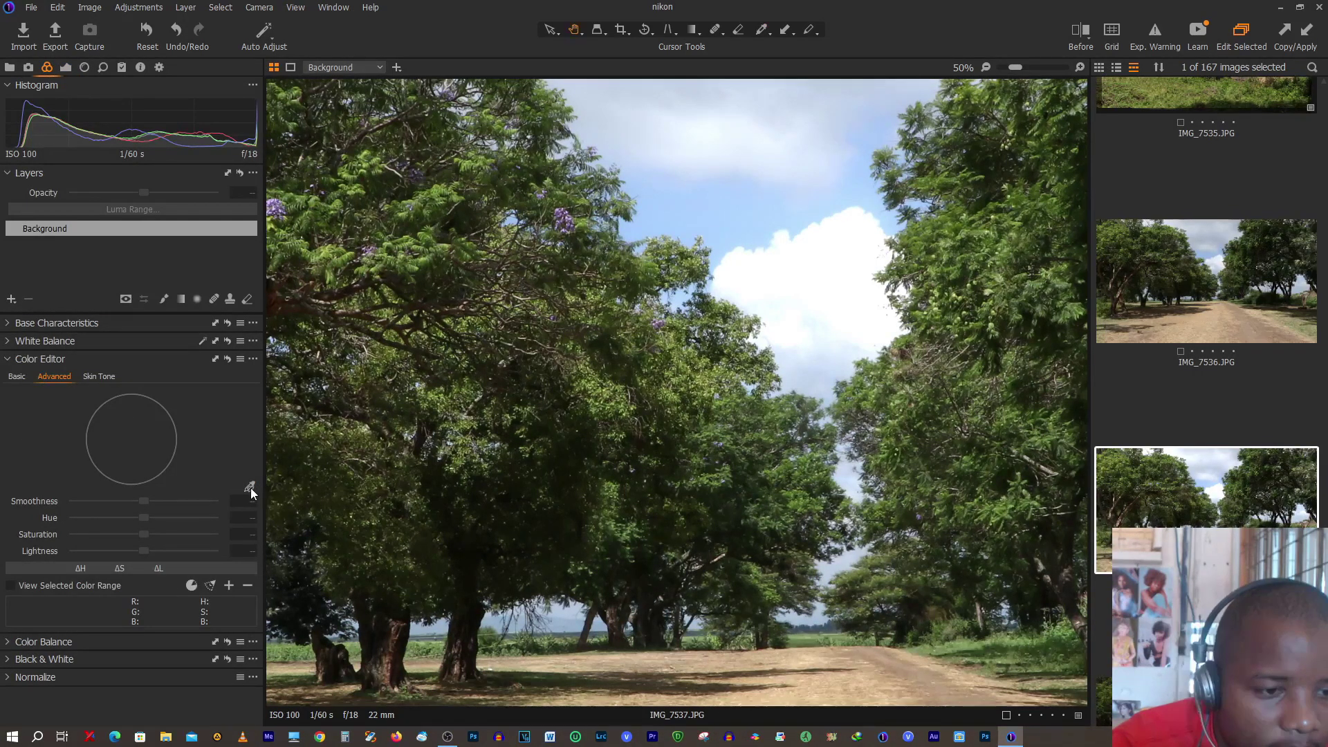
pyautogui.click(668, 212)
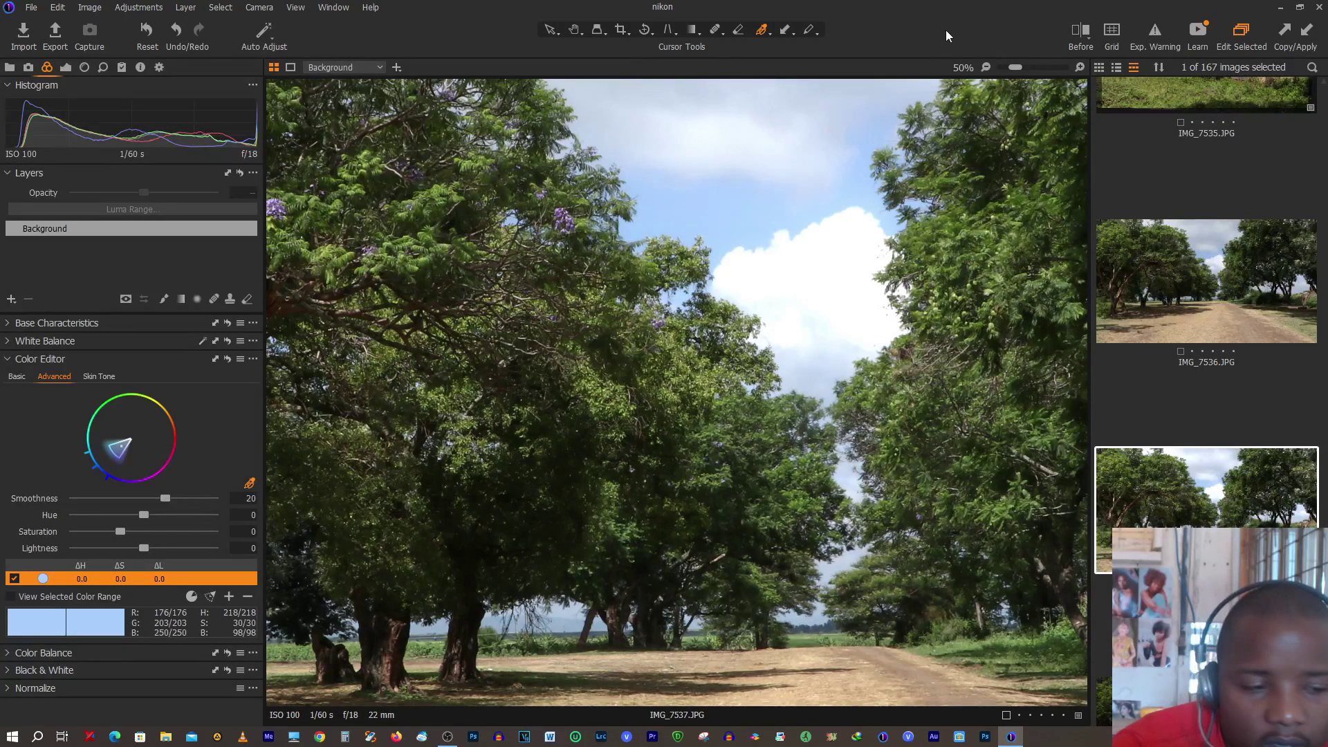
pyautogui.click(11, 598)
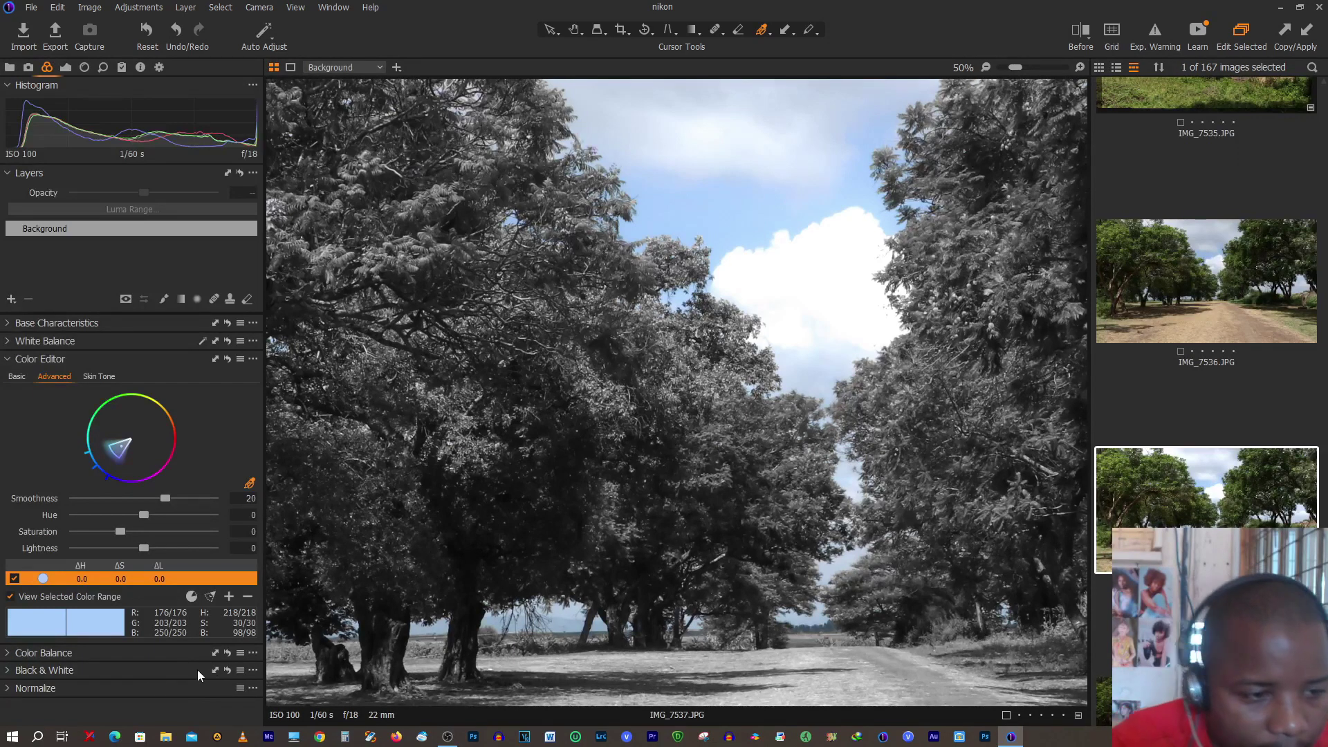
# - Set the picked sky color's hue to -5.3, saturation to 46 and lightness to -37.6
pyautogui.moveTo(144, 516)
pyautogui.mouseDown()
pyautogui.moveTo(165, 525)
pyautogui.moveTo(114, 527)
pyautogui.moveTo(156, 538)
pyautogui.moveTo(143, 536)
pyautogui.mouseUp()
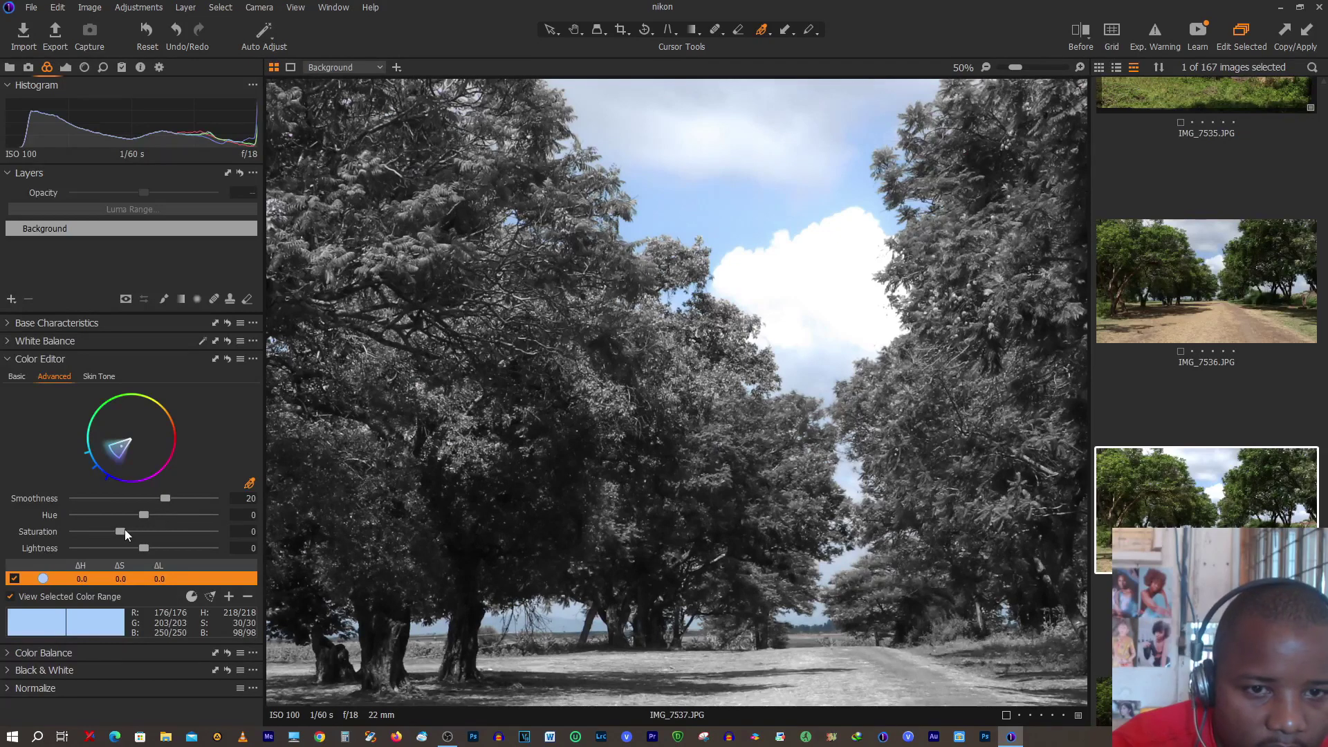
pyautogui.moveTo(125, 529)
pyautogui.mouseDown()
pyautogui.moveTo(165, 535)
pyautogui.moveTo(141, 534)
pyautogui.moveTo(147, 512)
pyautogui.moveTo(164, 520)
pyautogui.moveTo(114, 521)
pyautogui.moveTo(160, 561)
pyautogui.moveTo(117, 546)
pyautogui.mouseUp()
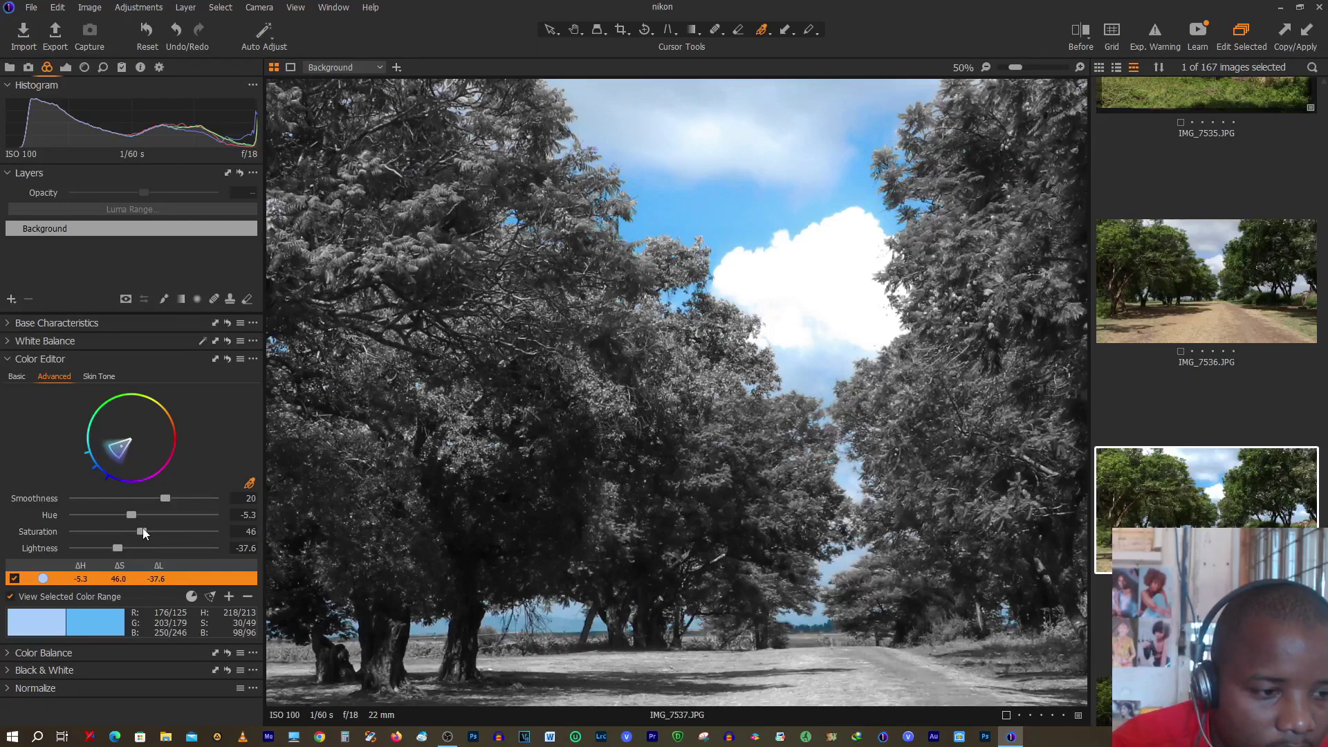
# - Set the sky color's saturation to 49 and smoothness to 22.2, and turn off the view of the selected color range
pyautogui.moveTo(143, 529); pyautogui.dragTo(144, 530)
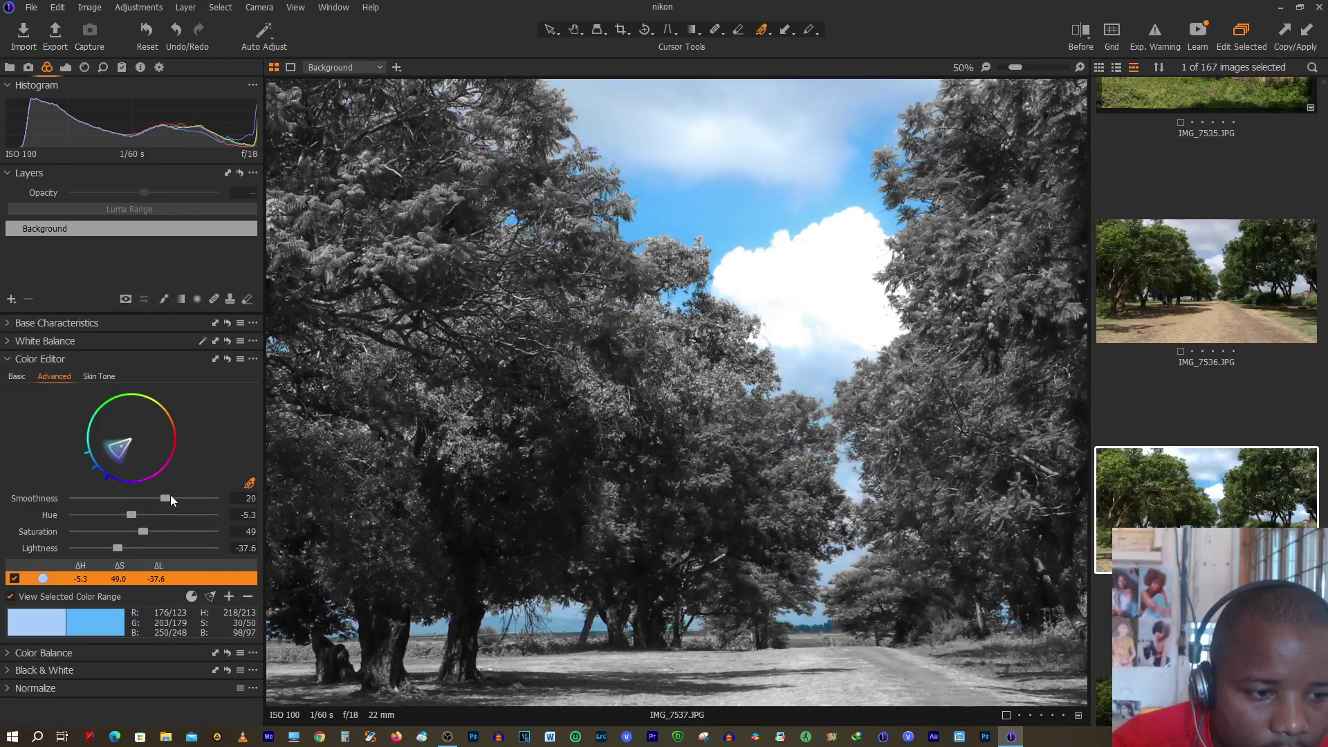
pyautogui.moveTo(166, 498); pyautogui.dragTo(172, 503)
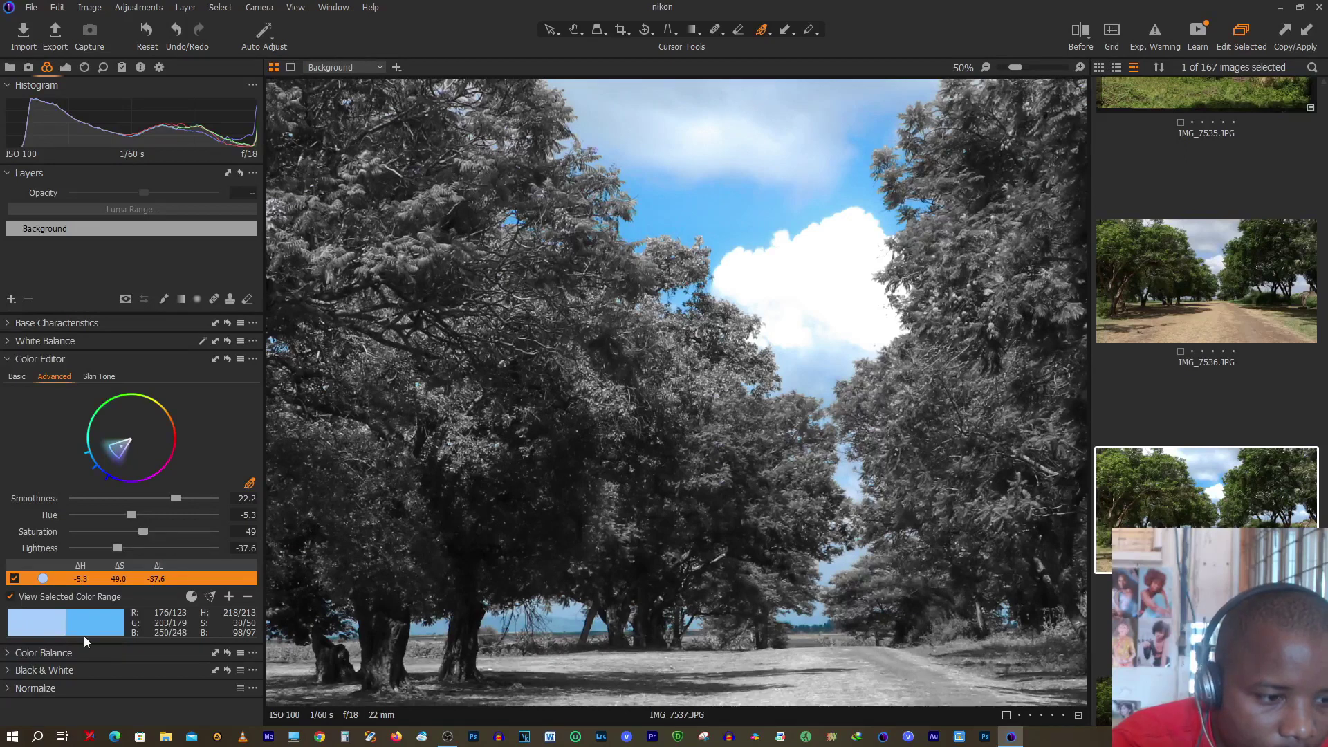
pyautogui.click(9, 597)
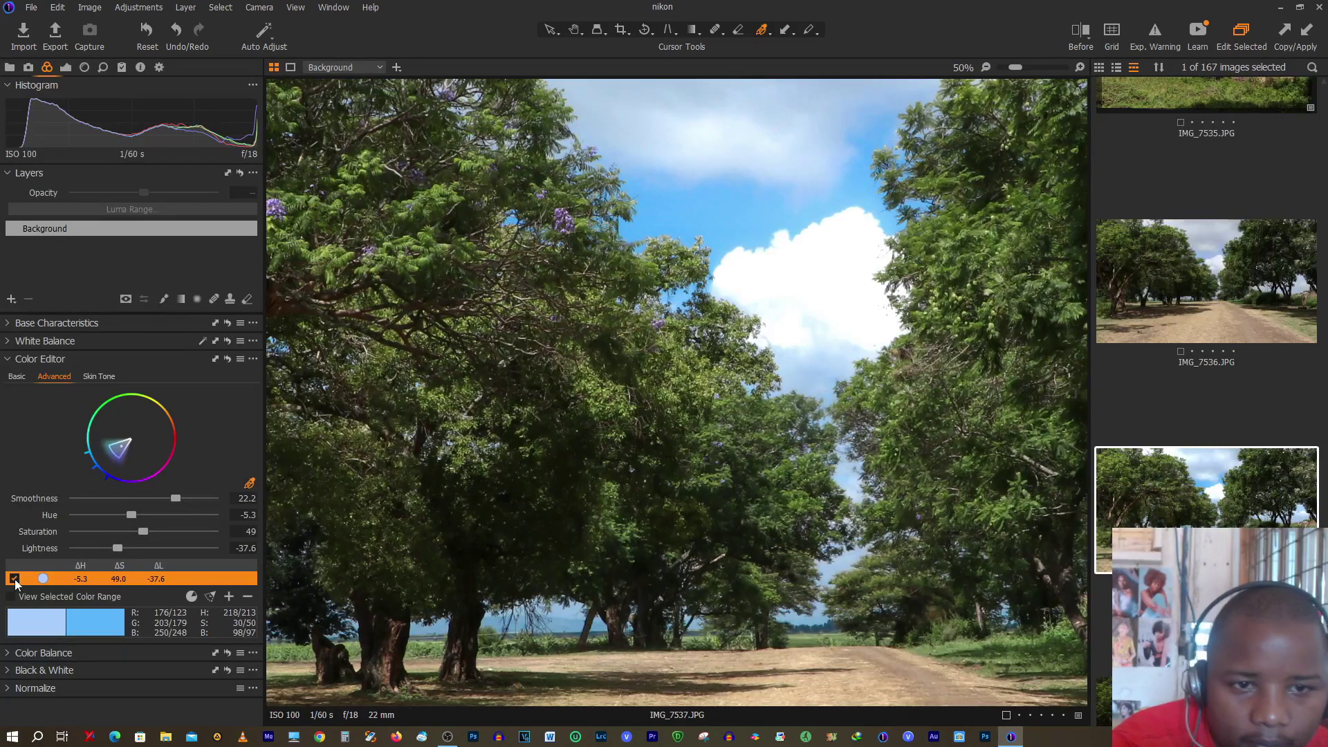
# - Compare IMG_7537.JPG before and after the edits in a split view, moving the divider across the trees, and close the comparison
pyautogui.click(1085, 32)
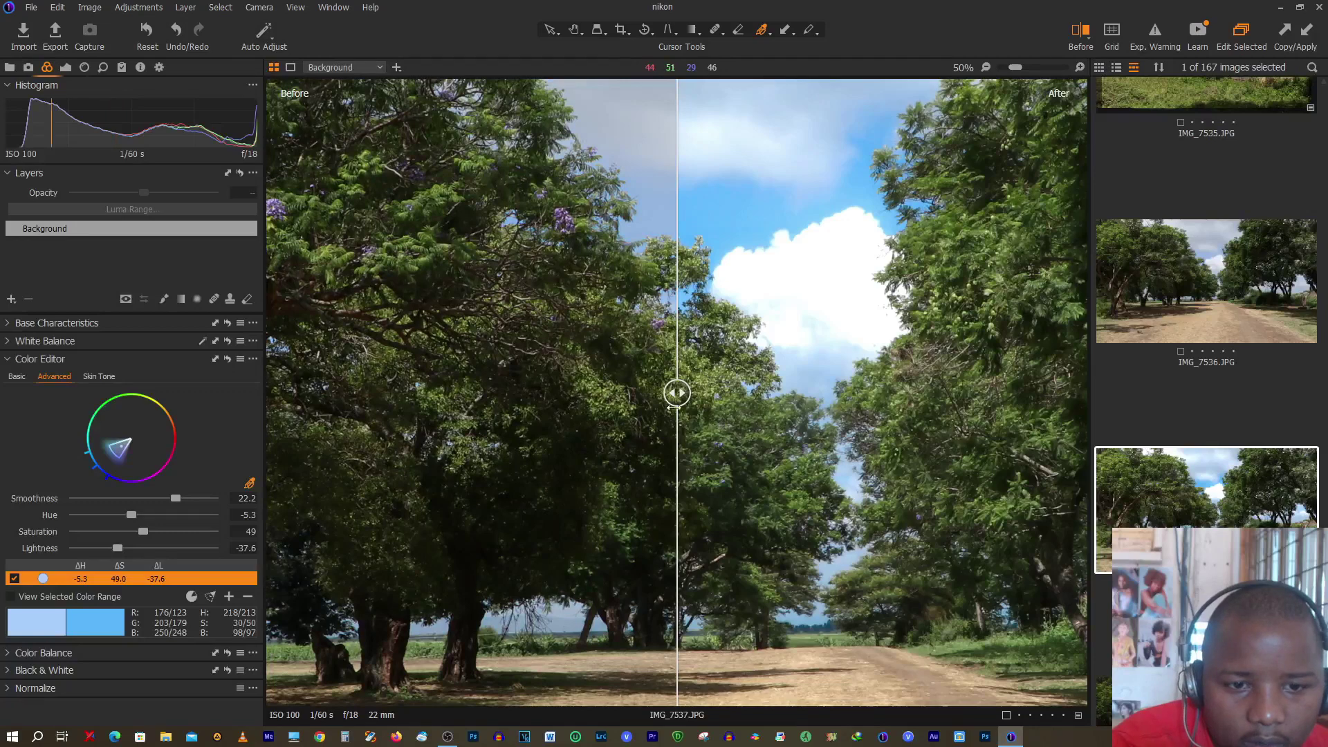
pyautogui.moveTo(677, 393); pyautogui.dragTo(504, 446)
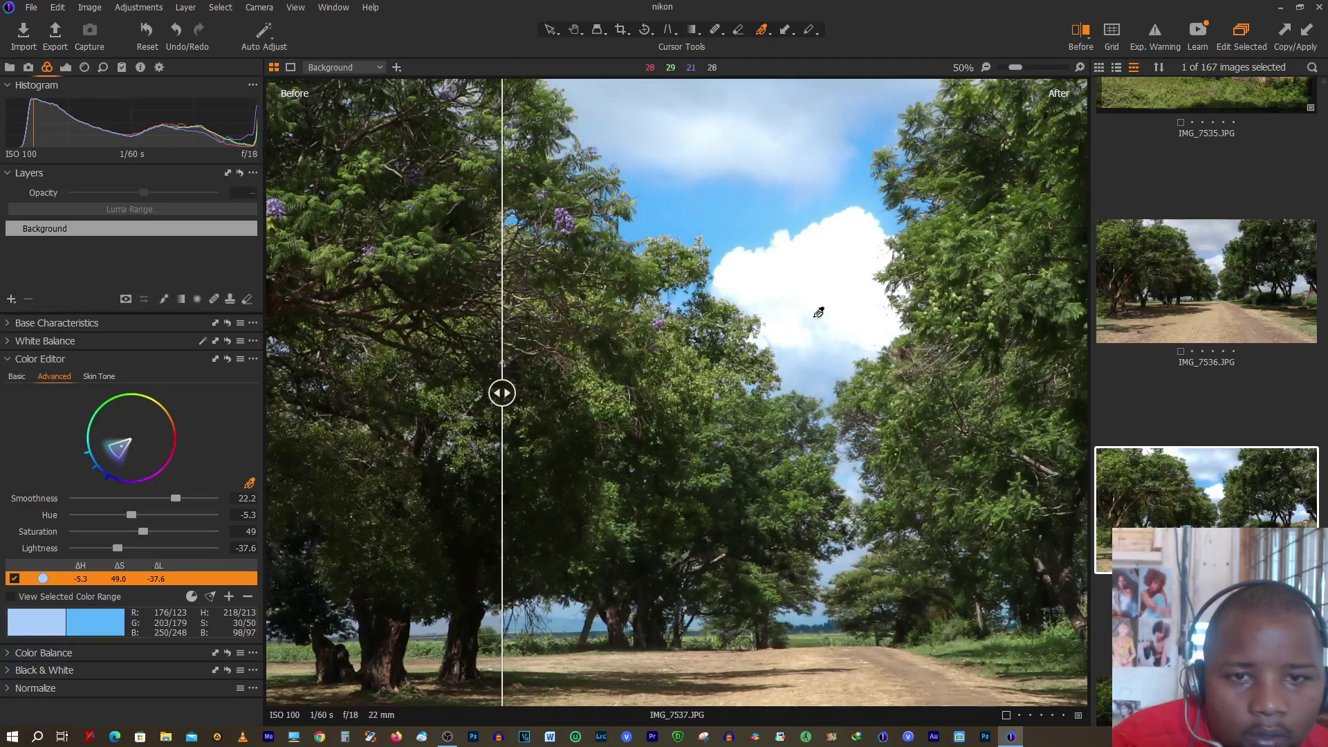
pyautogui.click(1088, 36)
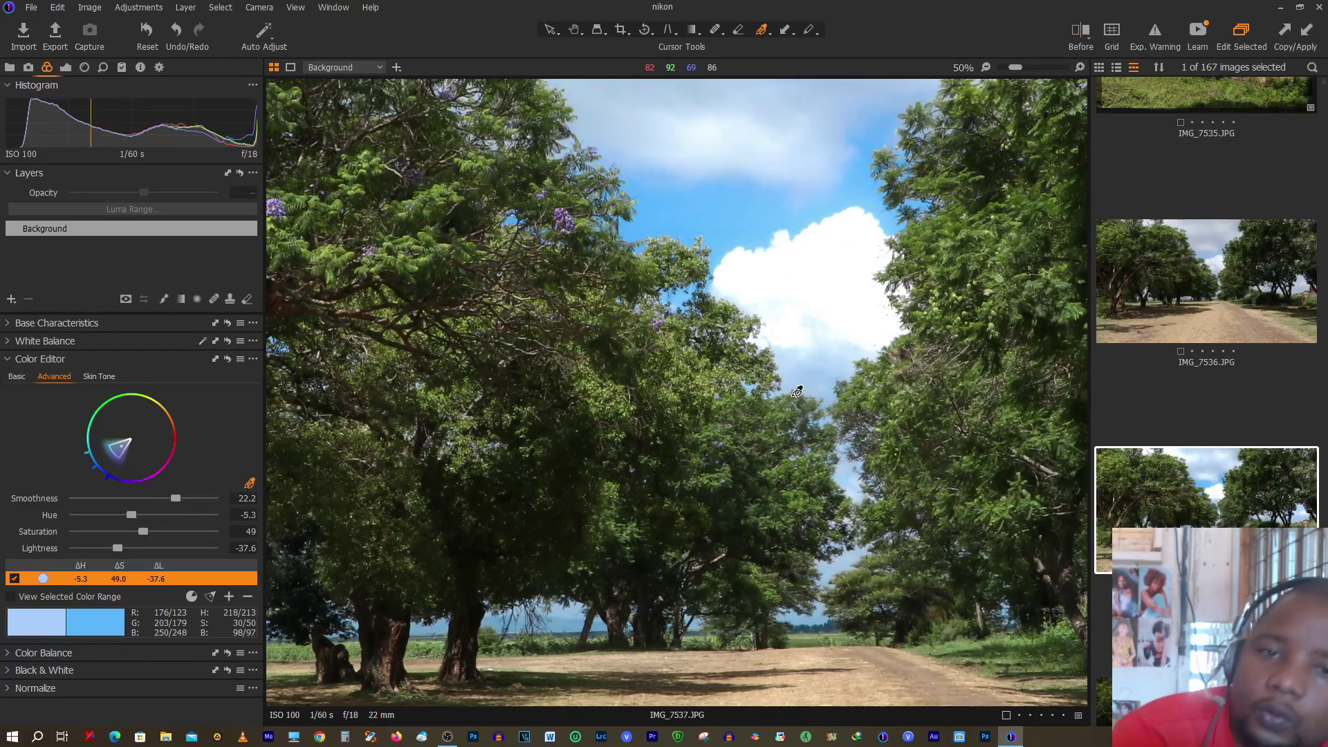
# - Pick the dirt road's brown as a second color, shift its hue to -5.6 and enable the view of the selected color range
pyautogui.scroll(-1, 726, 594)
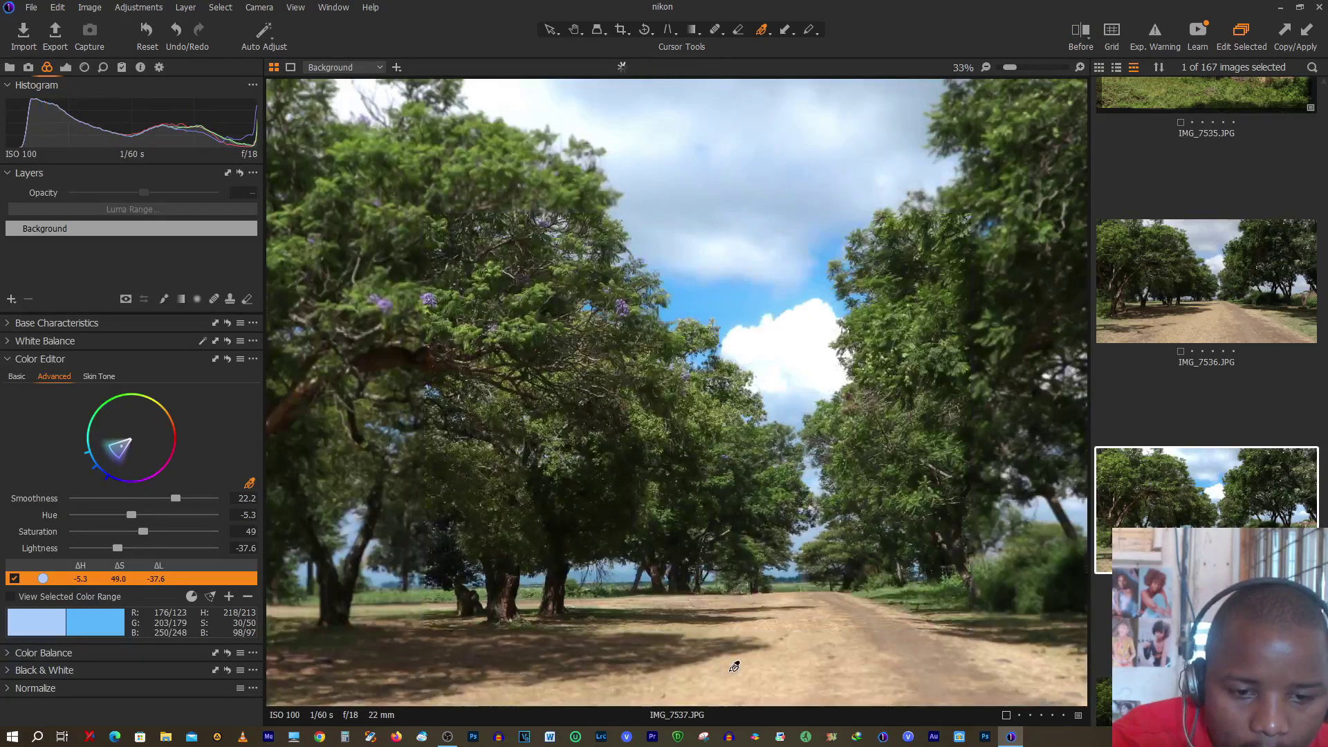
pyautogui.scroll(1, 740, 682)
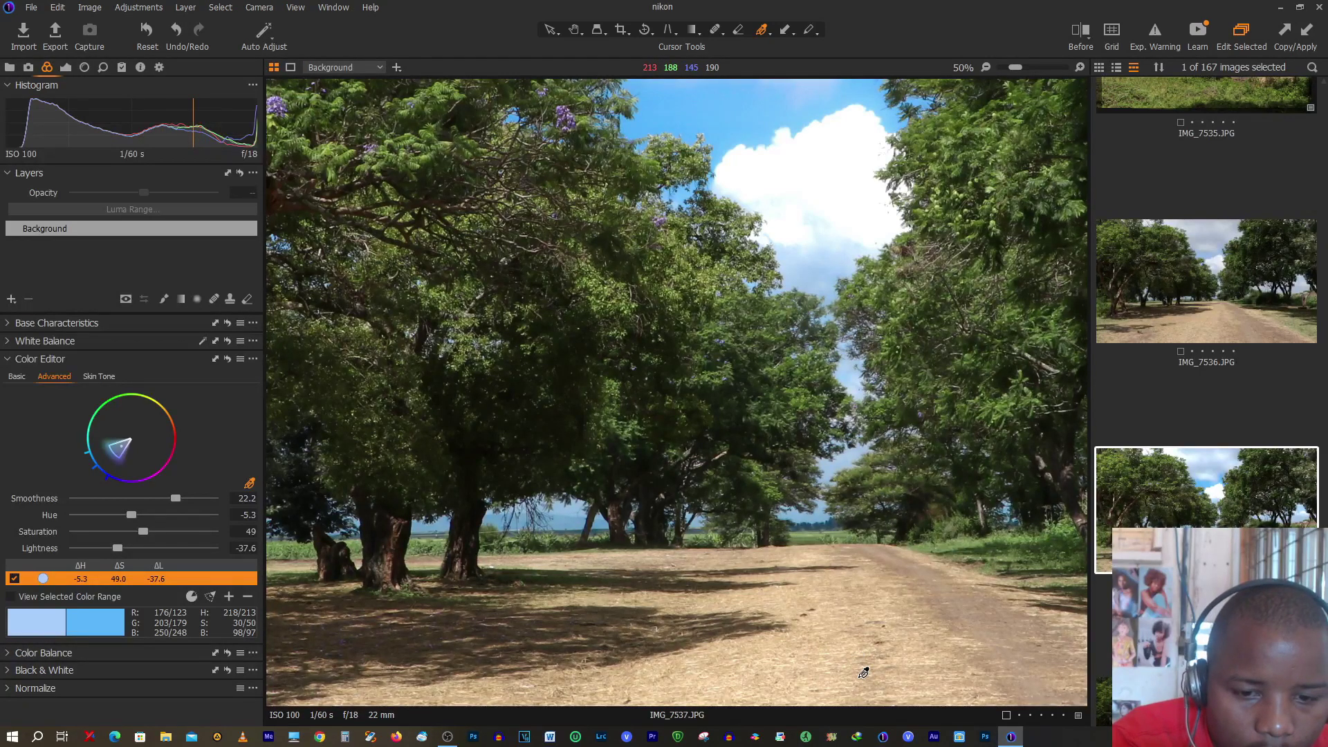
pyautogui.click(1004, 665)
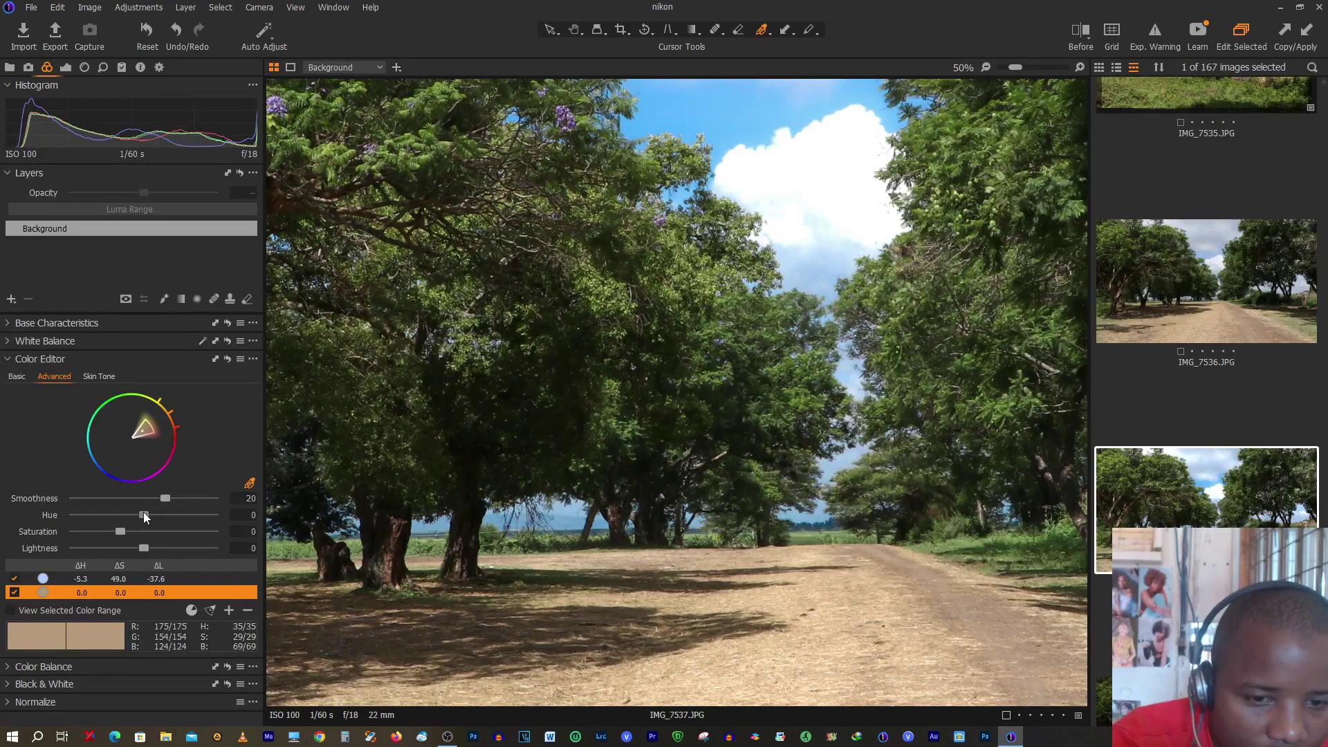
pyautogui.moveTo(143, 514); pyautogui.dragTo(121, 520)
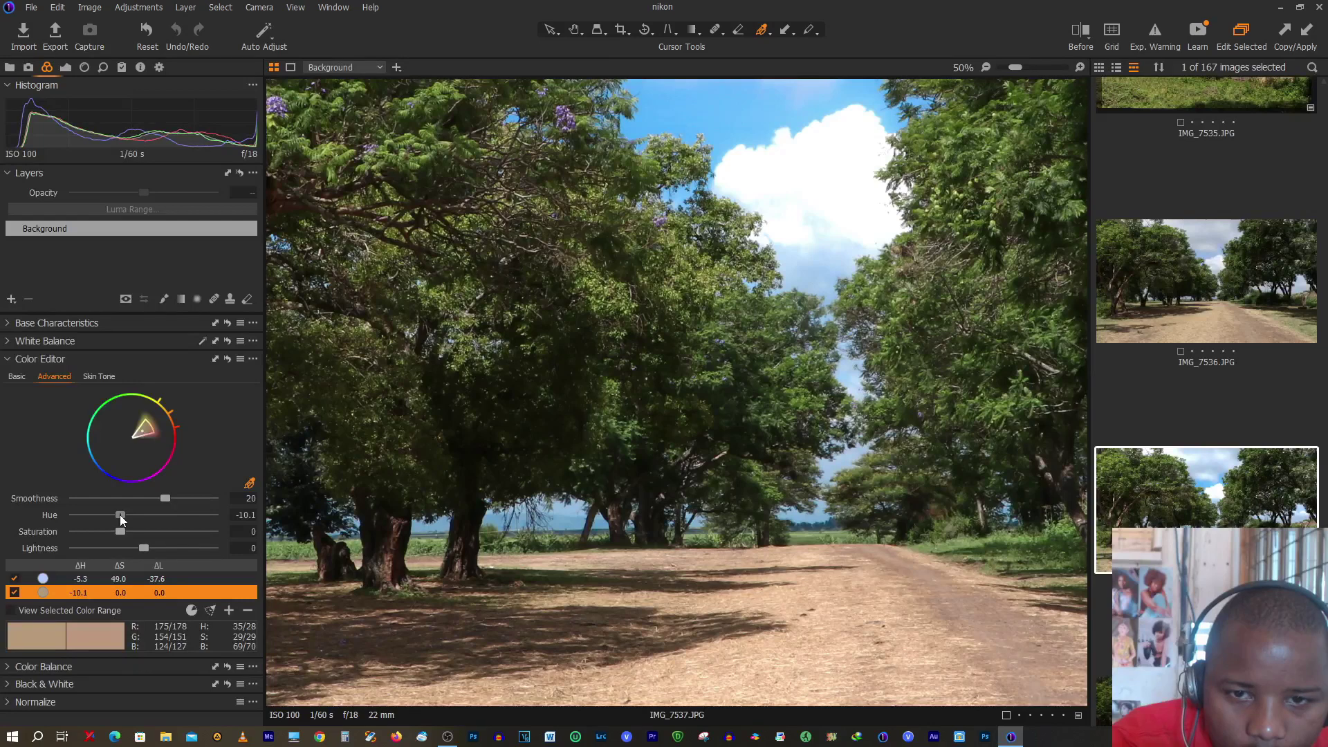
pyautogui.moveTo(120, 520); pyautogui.dragTo(105, 520)
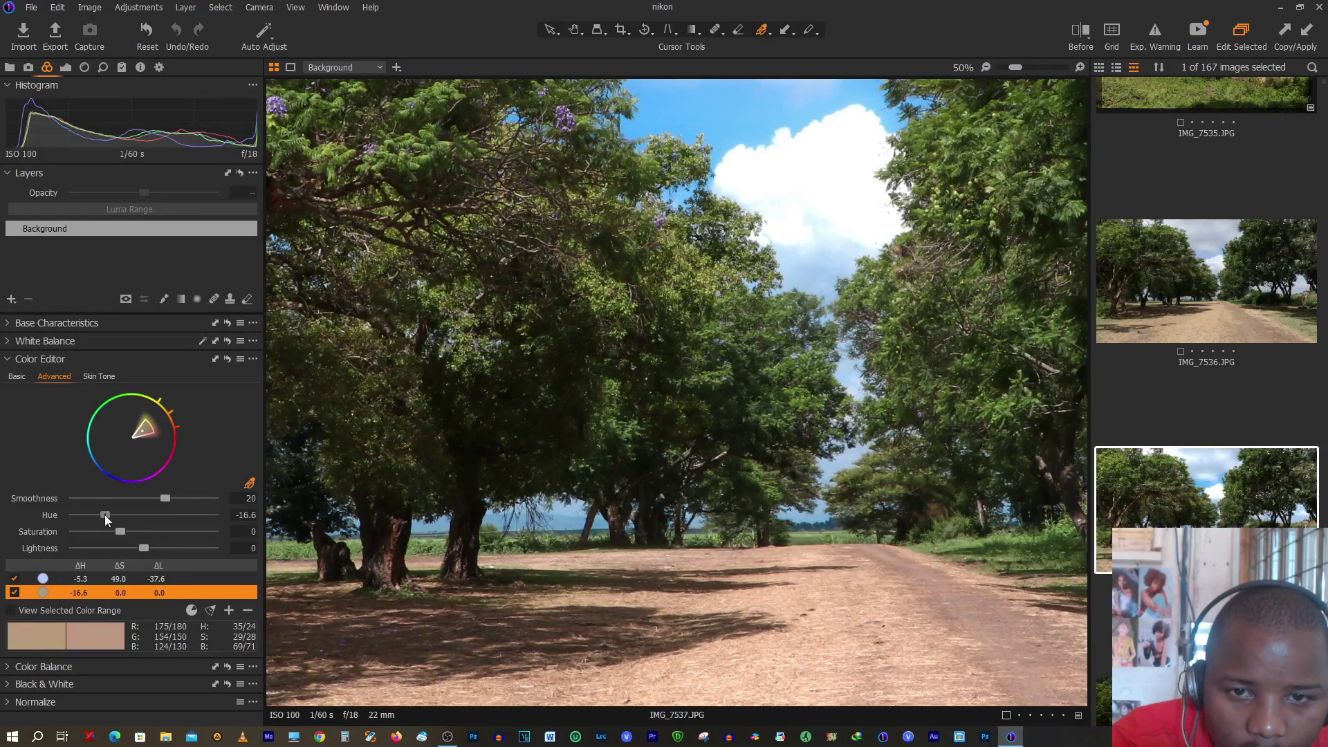
pyautogui.moveTo(123, 517); pyautogui.dragTo(130, 520)
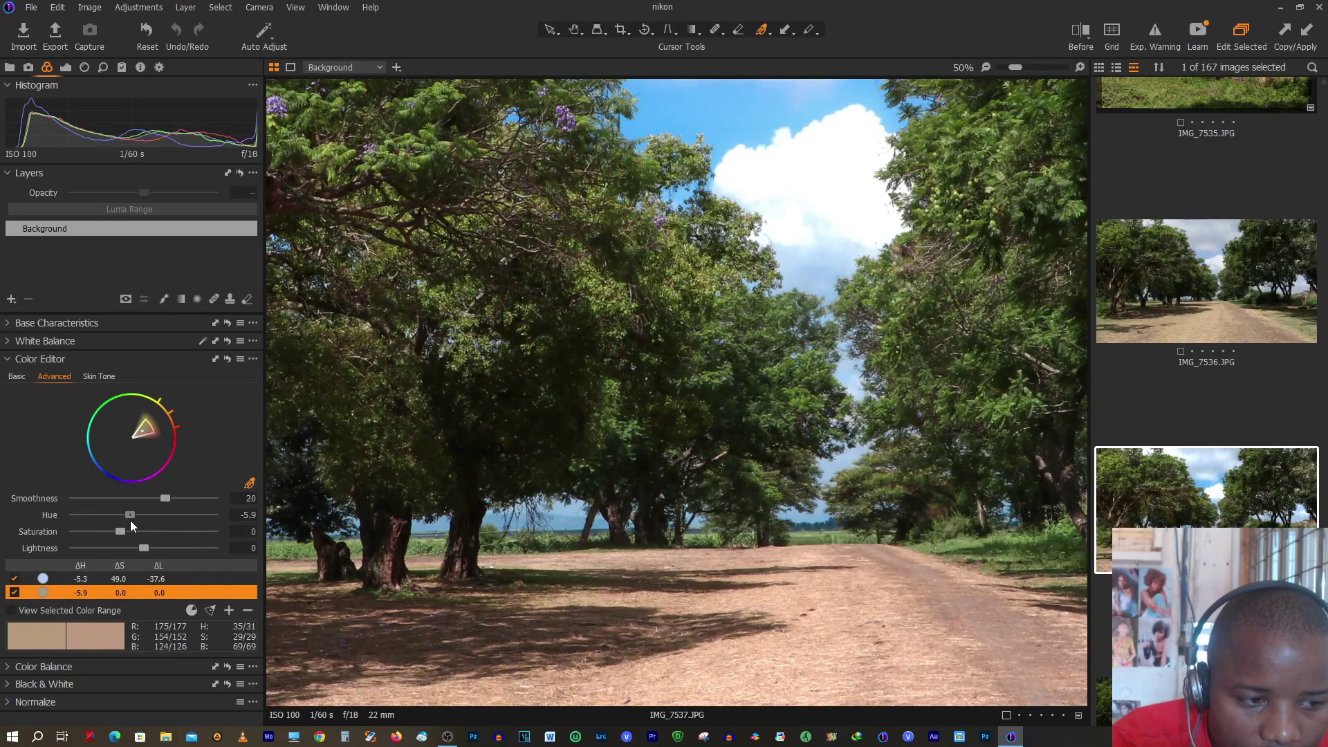
pyautogui.click(11, 611)
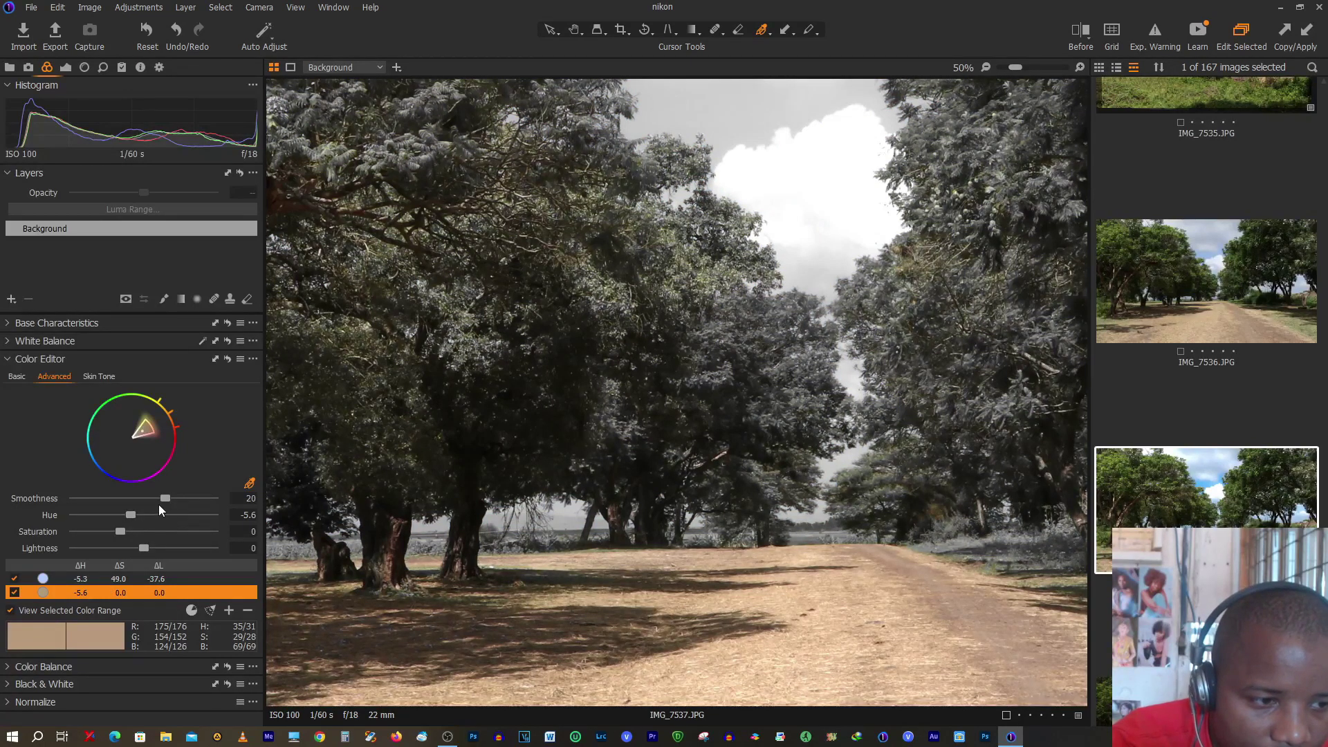
# - Set the road color's hue to -25.5, saturation to 11.9, lightness to -27.7 and smoothness to 21.6
pyautogui.moveTo(131, 515); pyautogui.dragTo(85, 522)
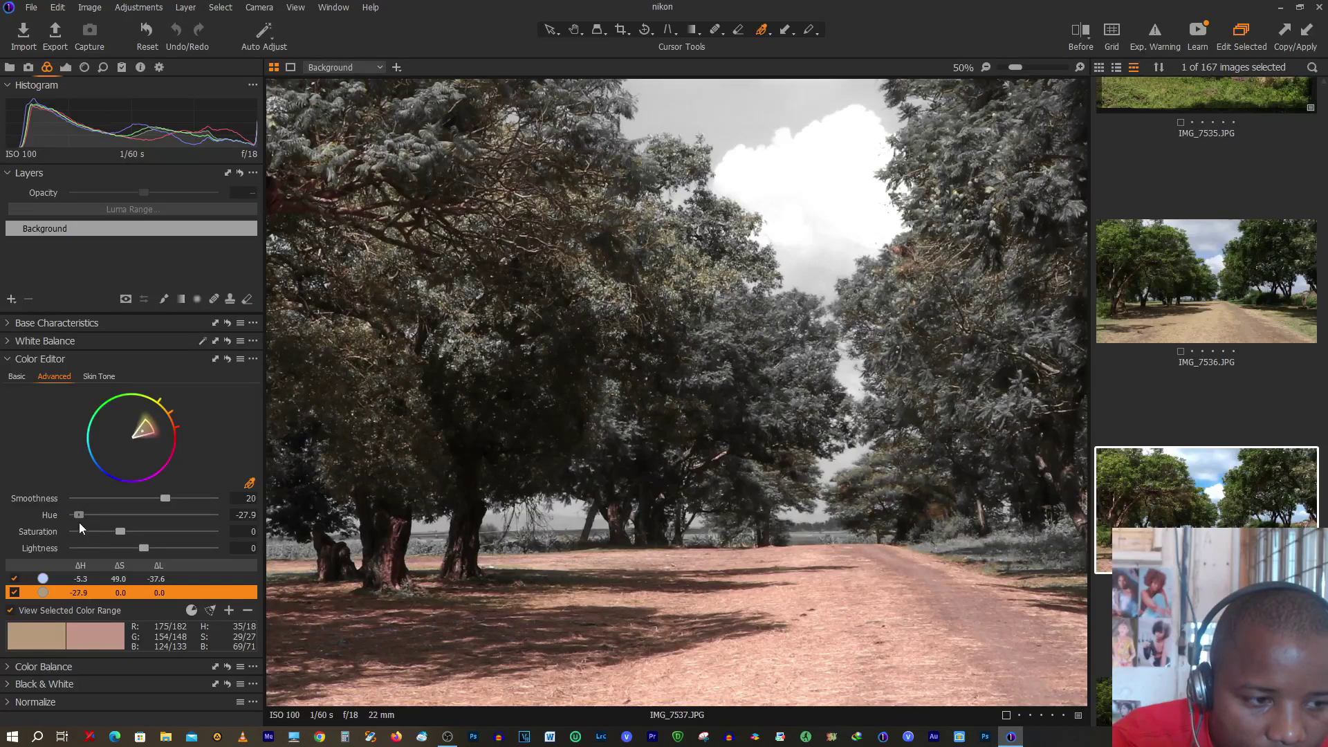
pyautogui.moveTo(81, 522); pyautogui.dragTo(85, 522)
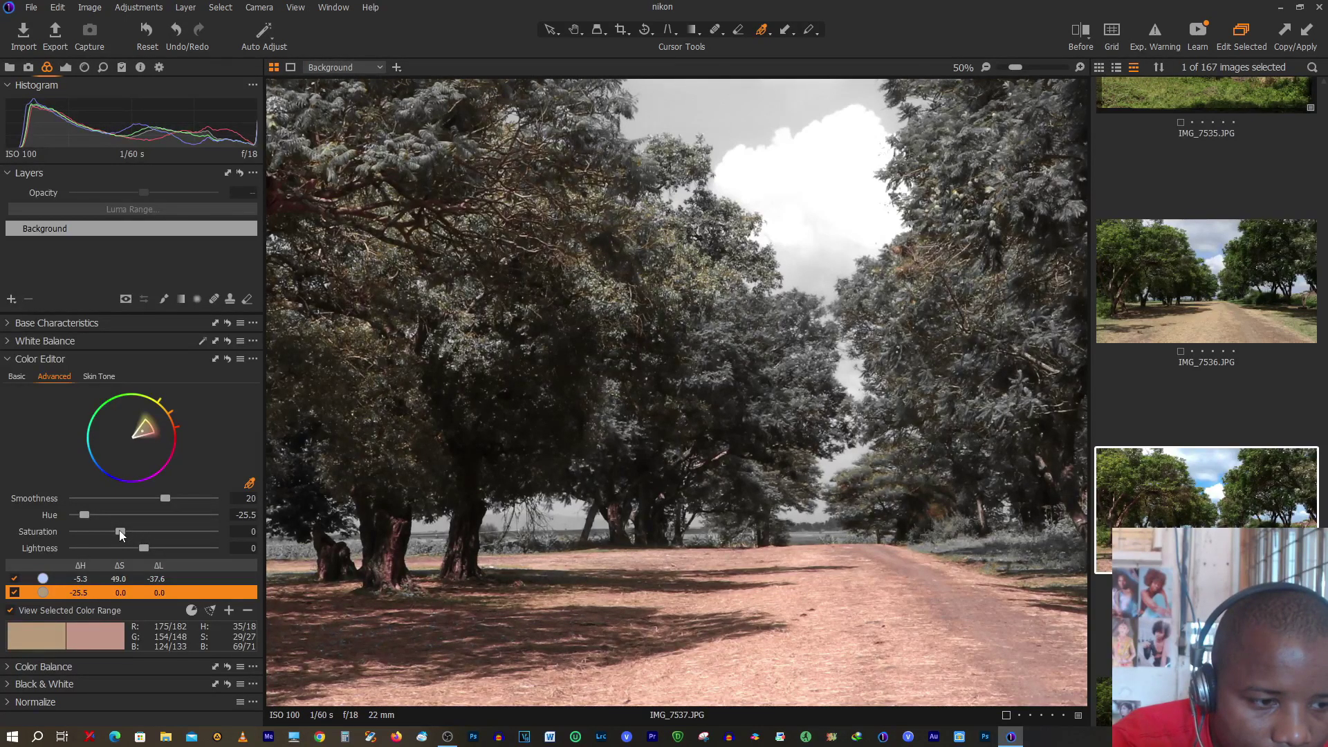
pyautogui.moveTo(119, 530); pyautogui.dragTo(124, 530)
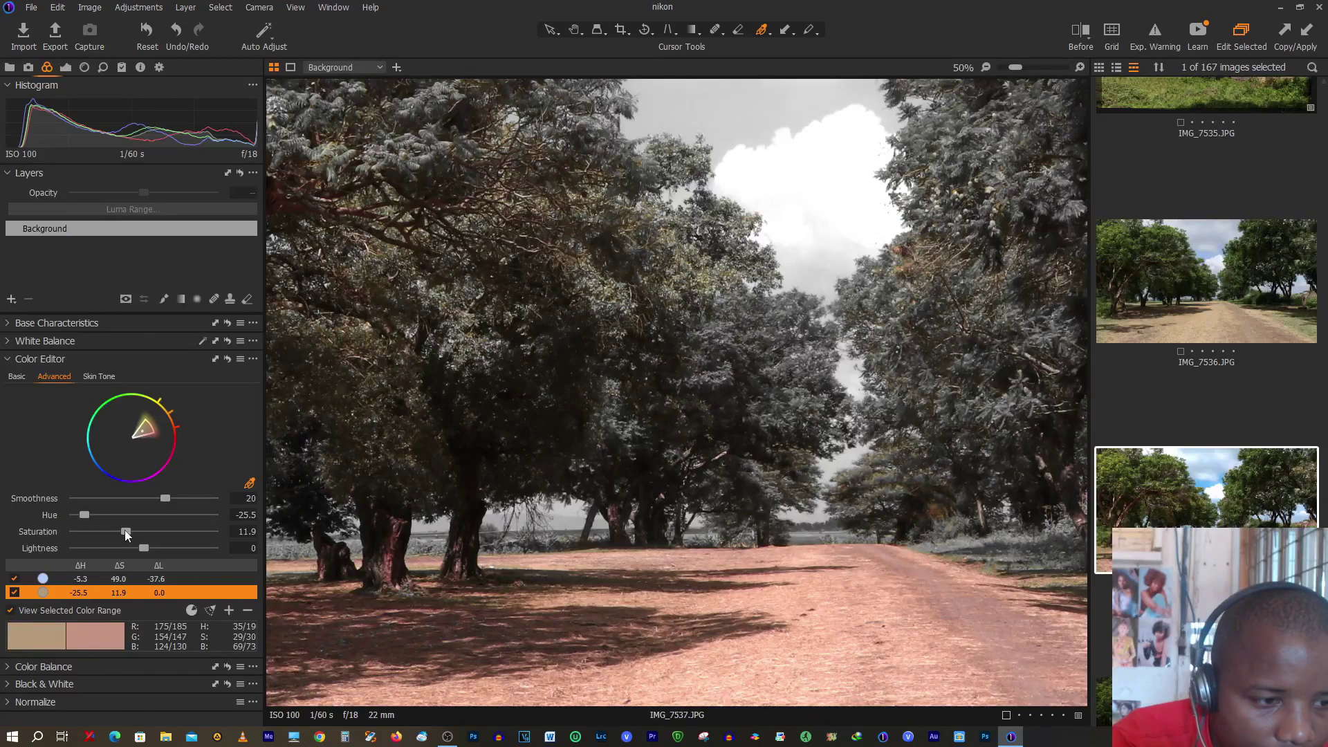
pyautogui.moveTo(143, 546); pyautogui.dragTo(123, 543)
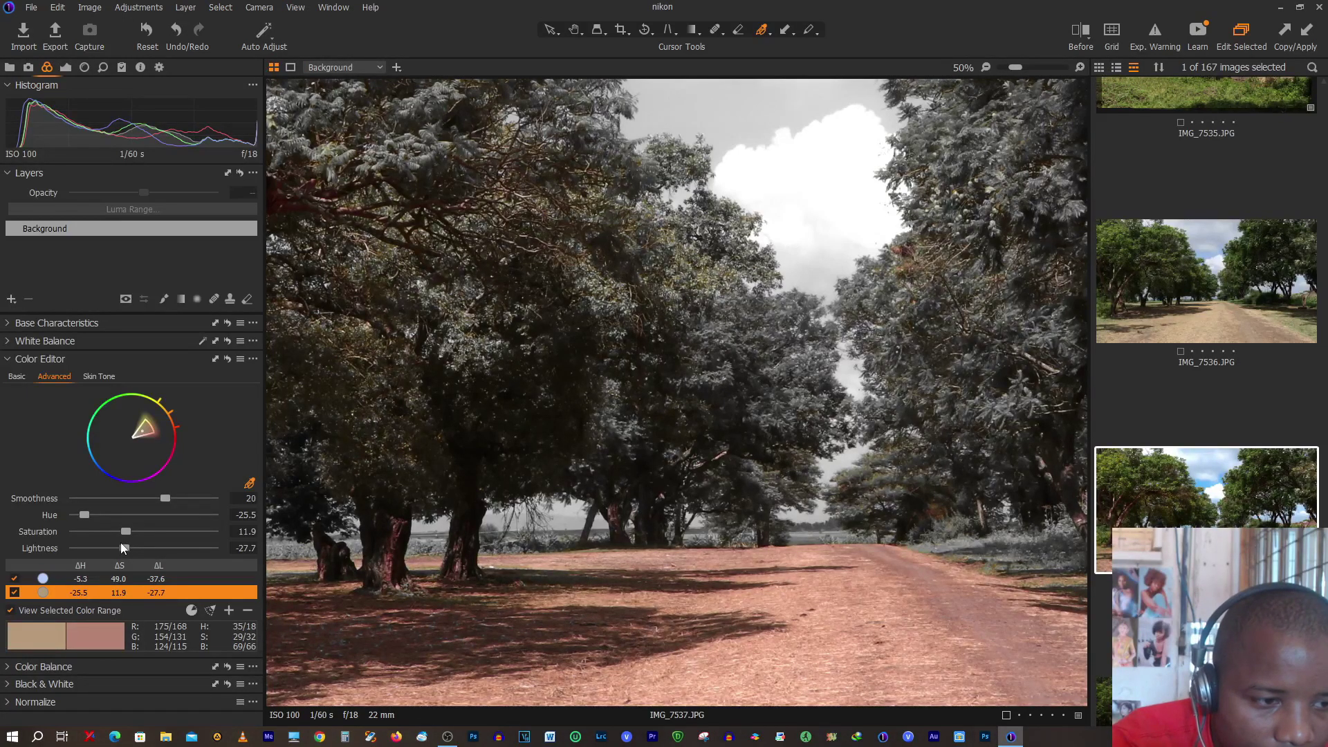
pyautogui.moveTo(165, 497); pyautogui.dragTo(173, 501)
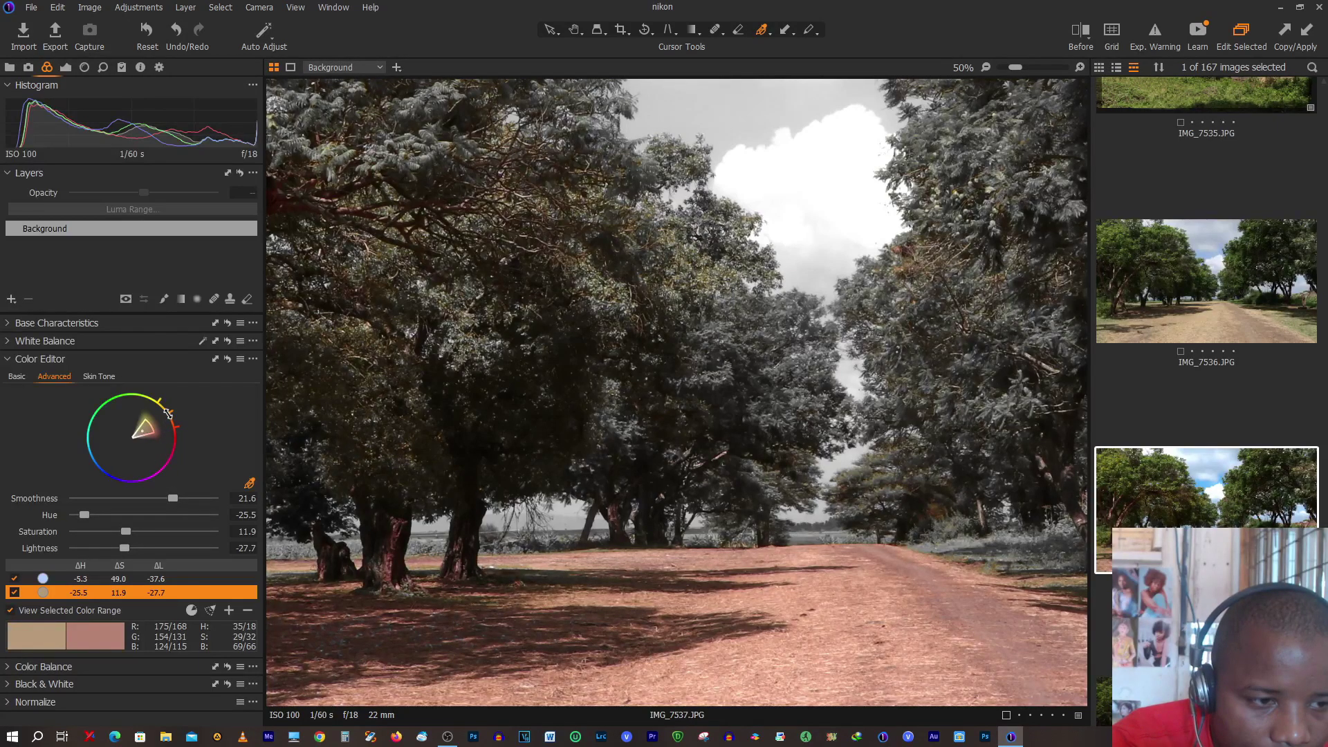
# - Rotate the road color's range on the color wheel toward orange-red to exclude the foliage, and turn off the selected range view
pyautogui.moveTo(167, 413); pyautogui.dragTo(173, 413)
pyautogui.moveTo(173, 413); pyautogui.dragTo(177, 427)
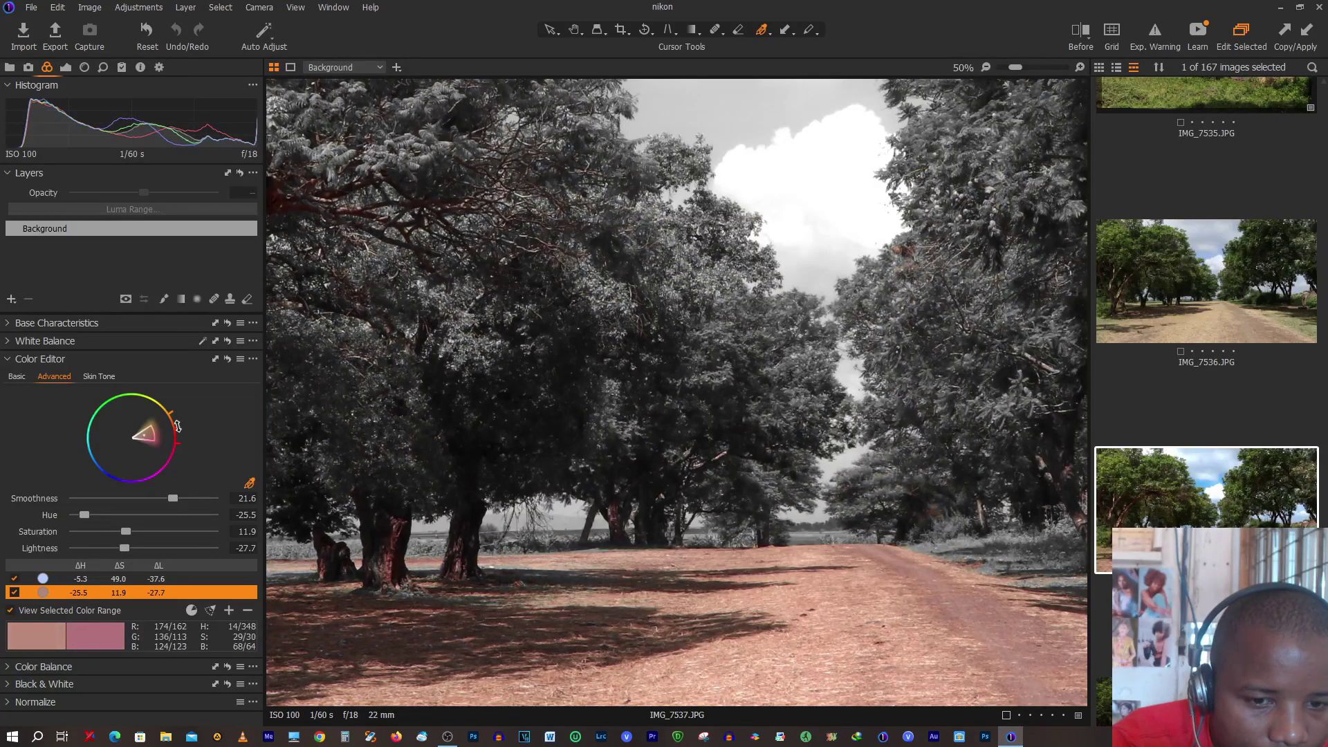
pyautogui.moveTo(177, 427); pyautogui.dragTo(179, 428)
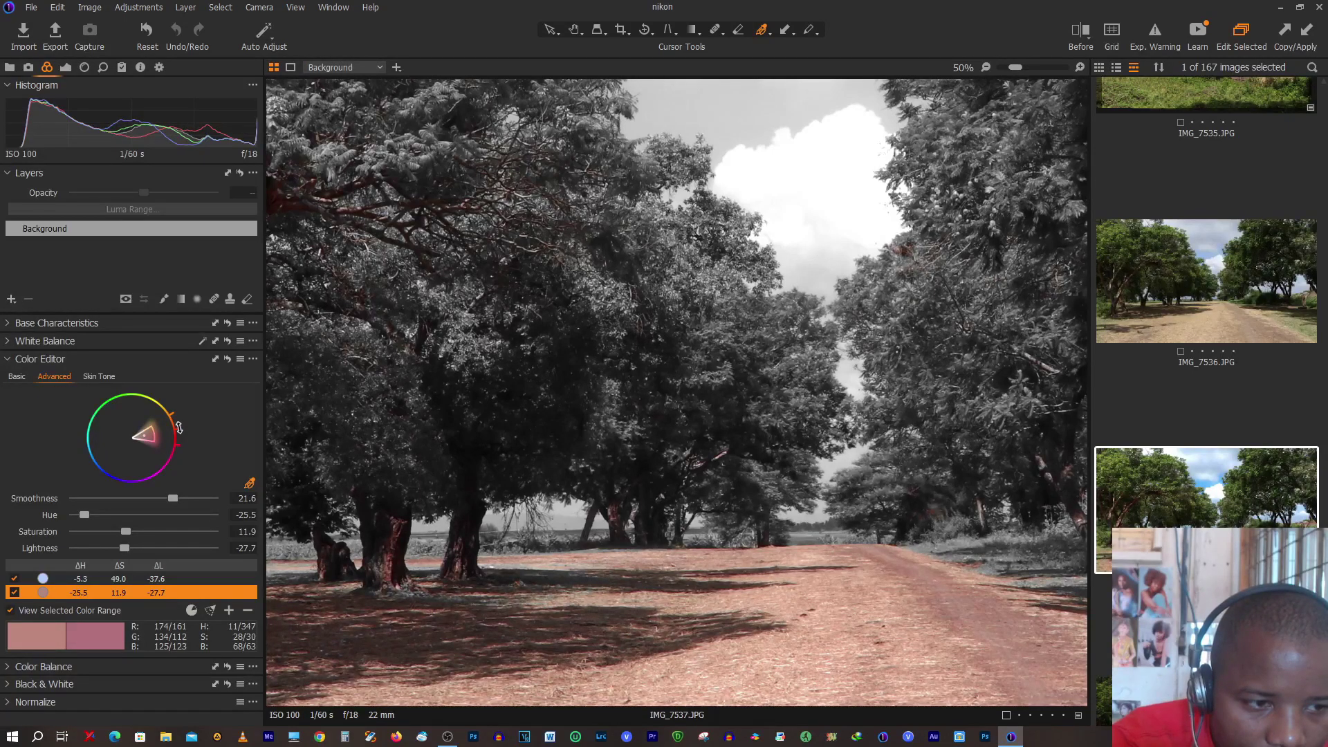
pyautogui.moveTo(179, 429); pyautogui.dragTo(180, 430)
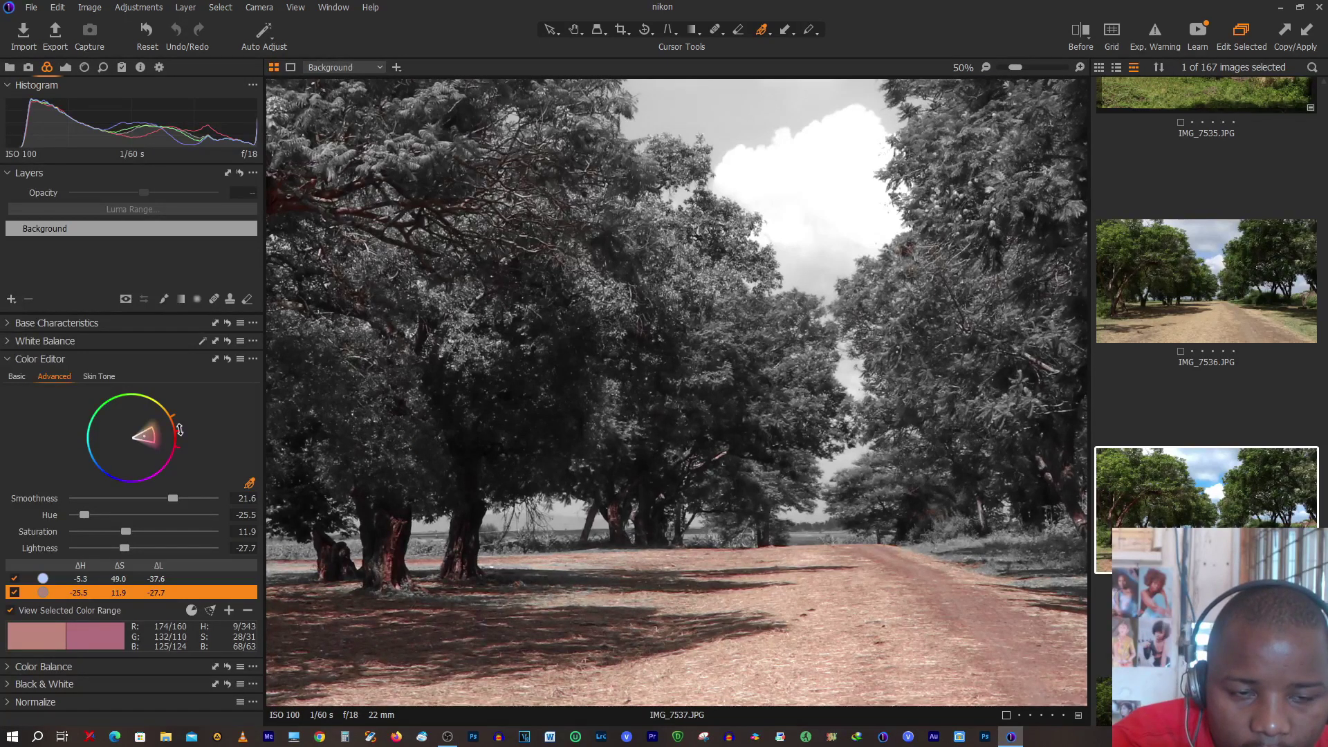
pyautogui.moveTo(179, 429); pyautogui.dragTo(169, 401)
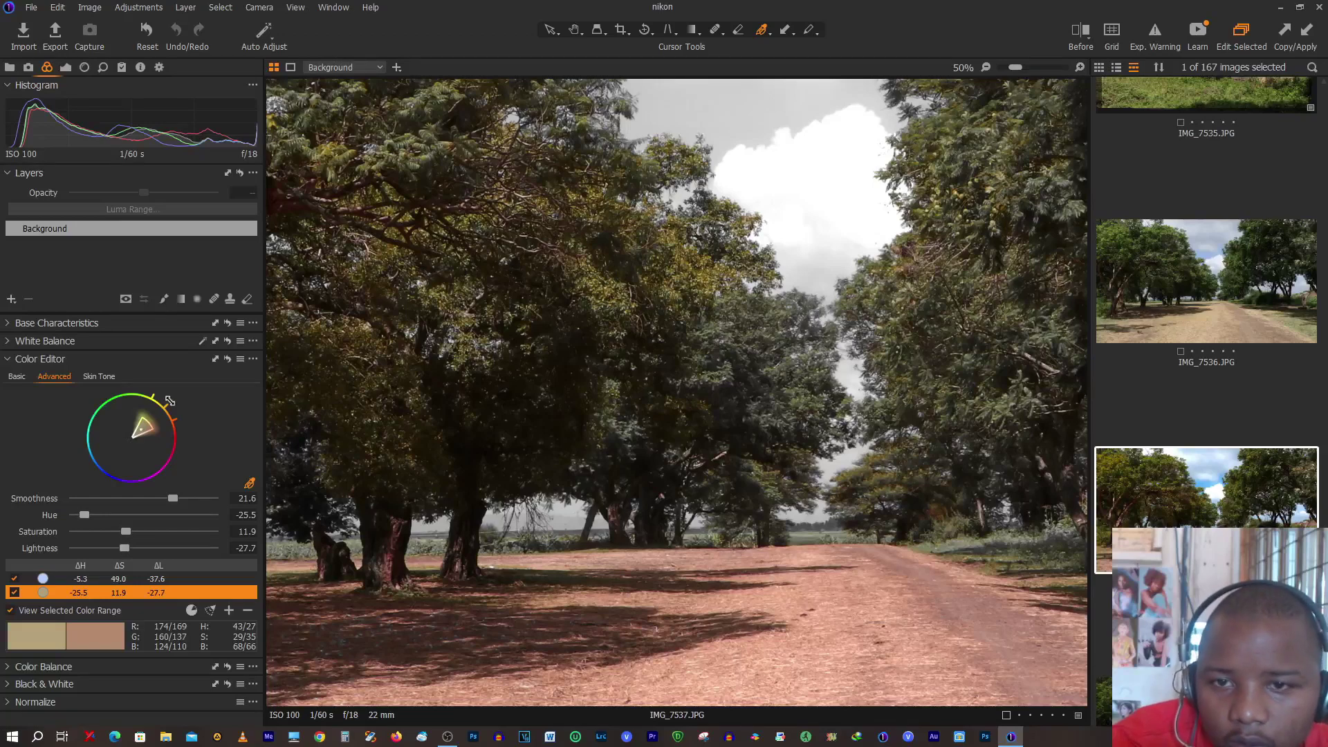
pyautogui.moveTo(170, 402); pyautogui.dragTo(176, 418)
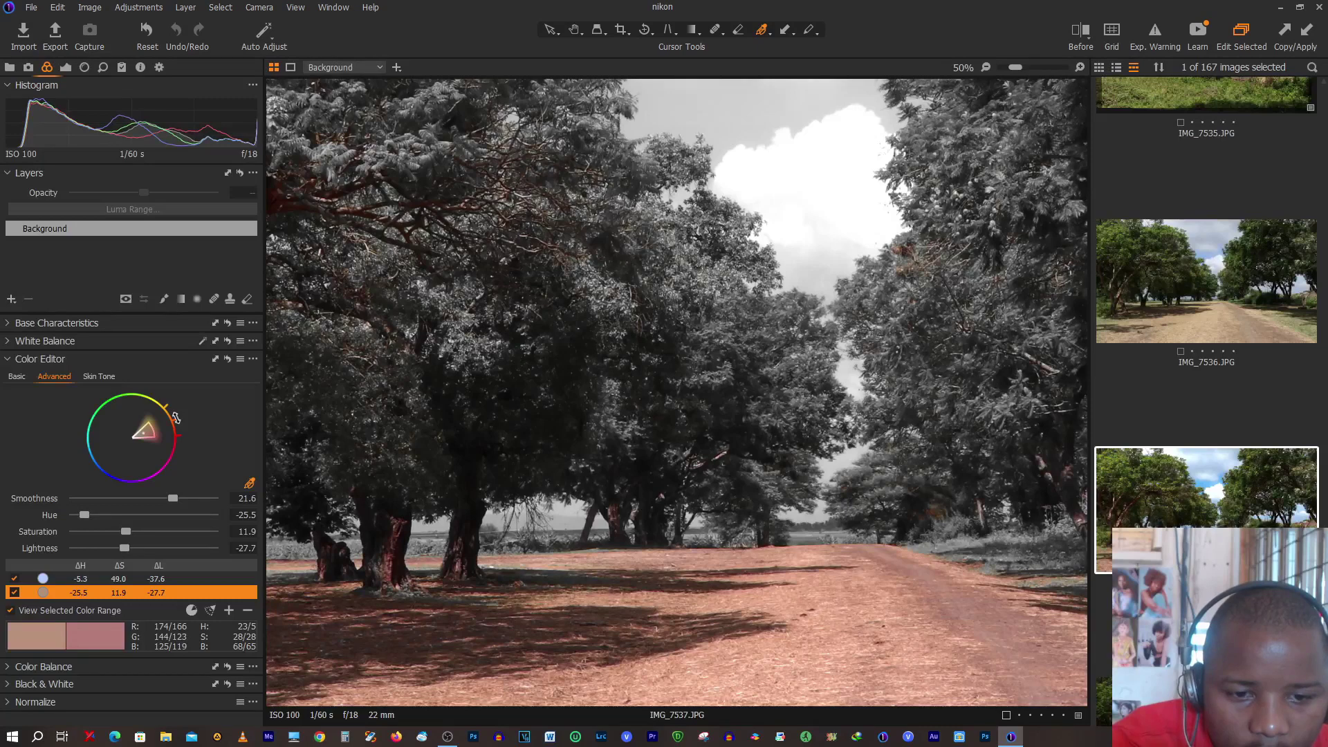
pyautogui.click(10, 614)
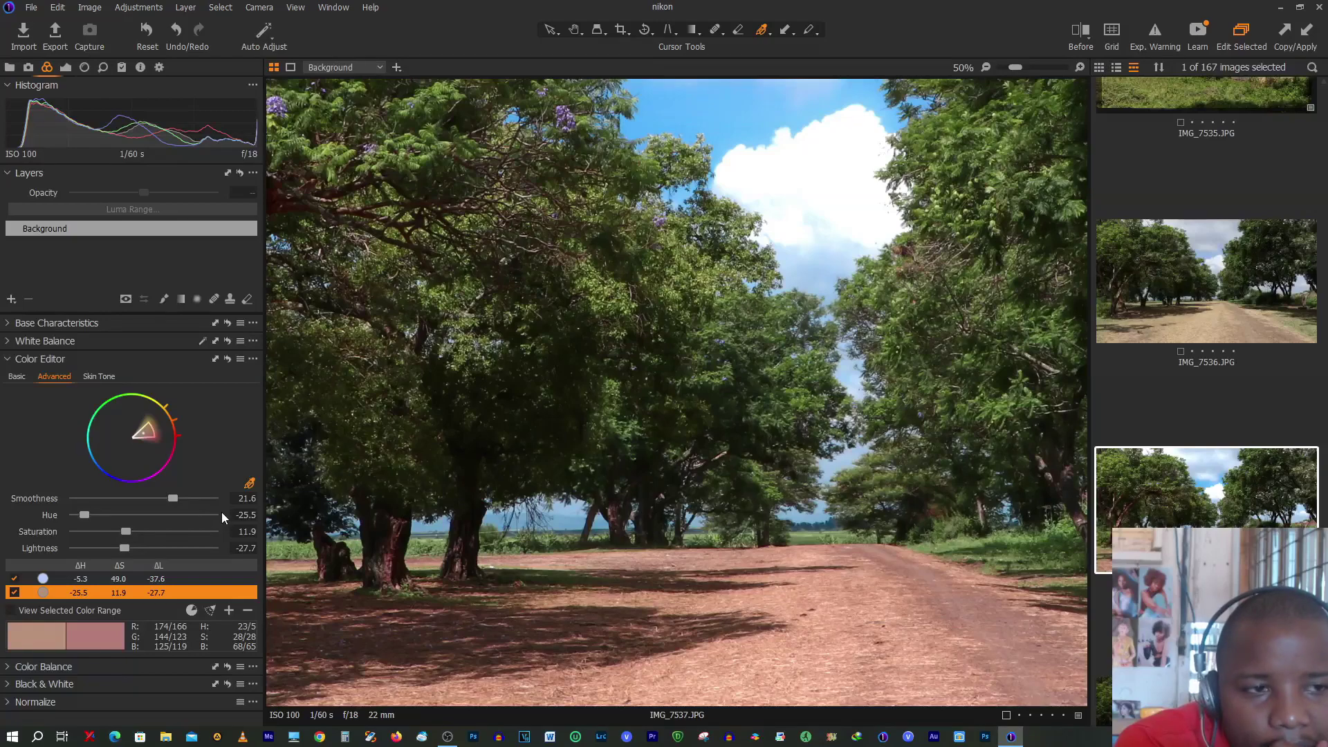
# - Pick the tree foliage's green as a third color and set its saturation to 28.2 and hue to -8.6
pyautogui.scroll(2, 516, 108)
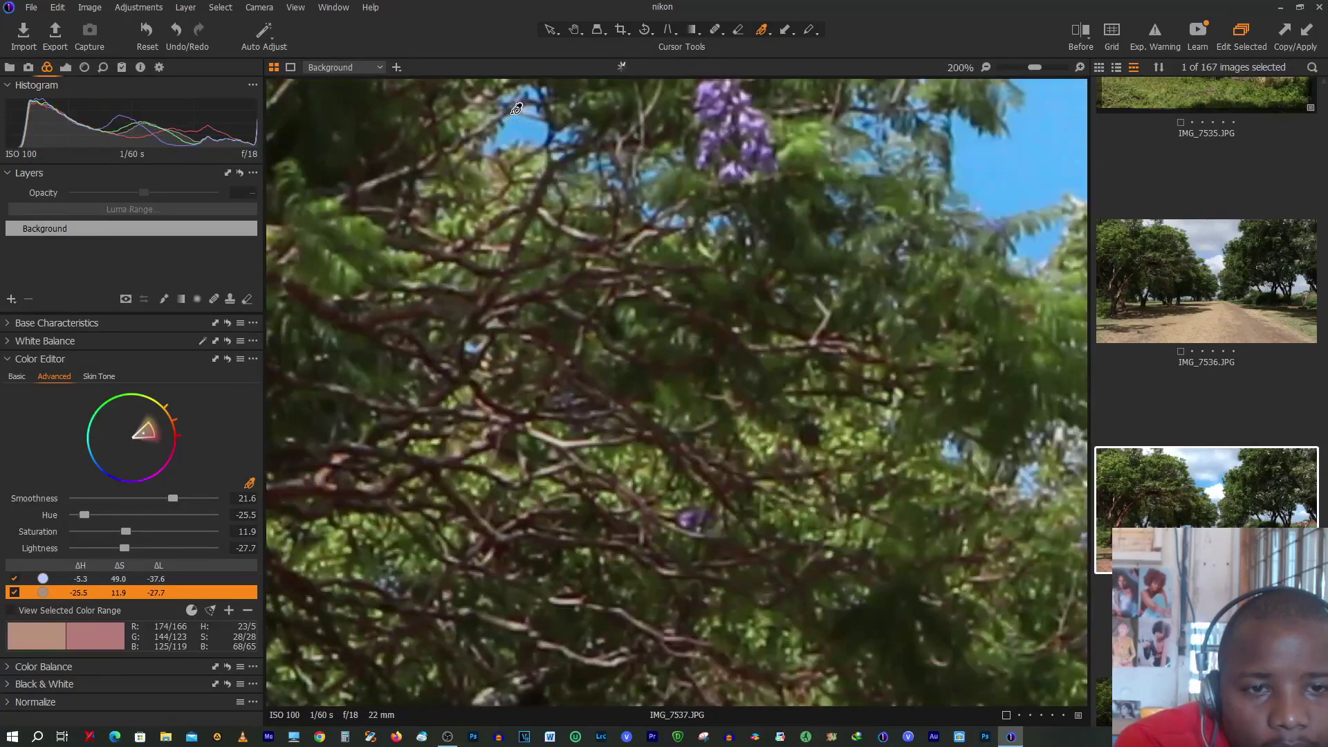
pyautogui.scroll(-2, 517, 108)
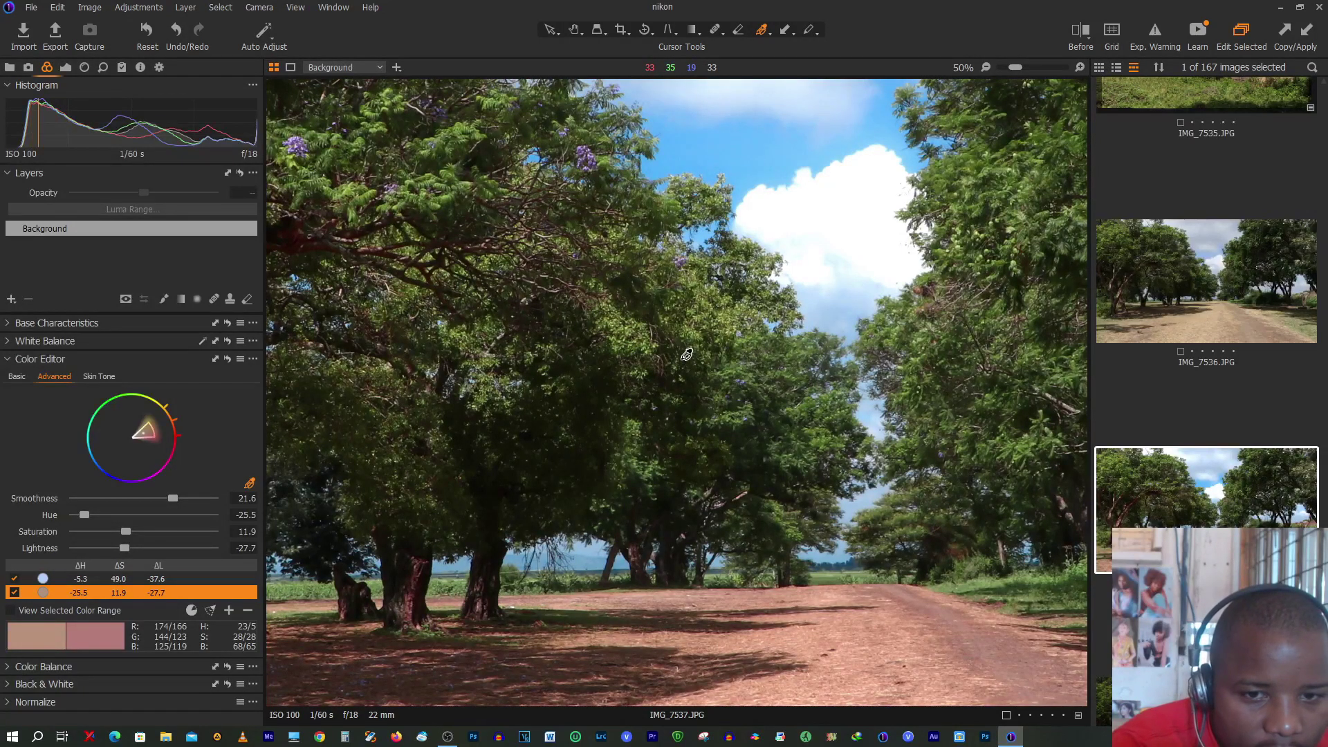
pyautogui.click(800, 408)
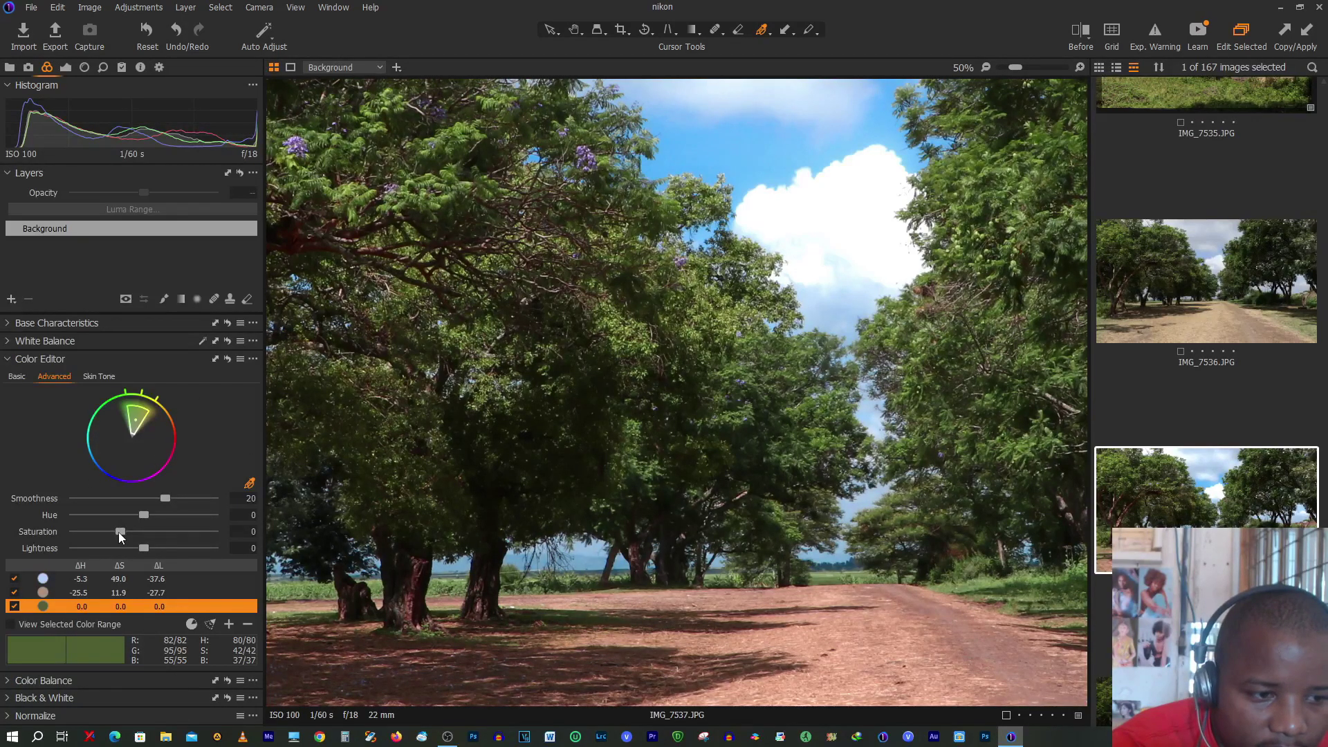
pyautogui.moveTo(118, 533); pyautogui.dragTo(132, 537)
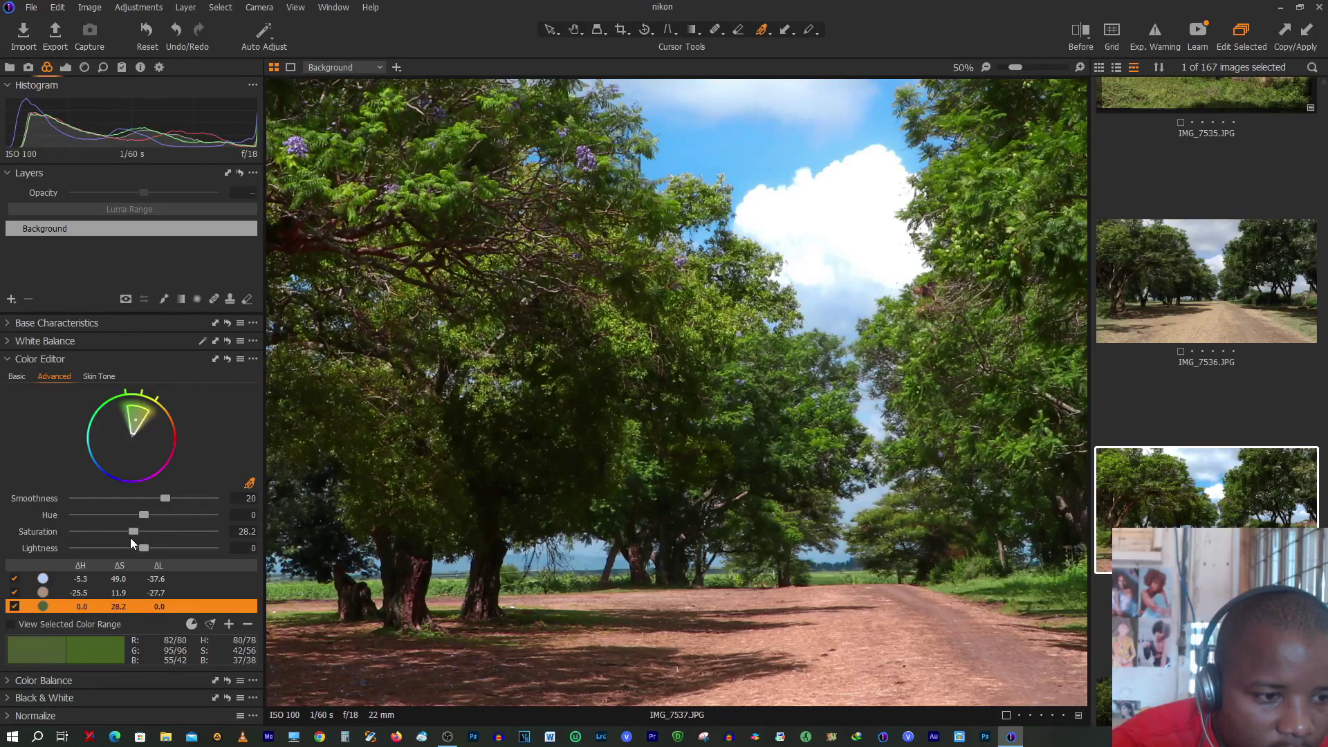
pyautogui.moveTo(143, 516); pyautogui.dragTo(123, 517)
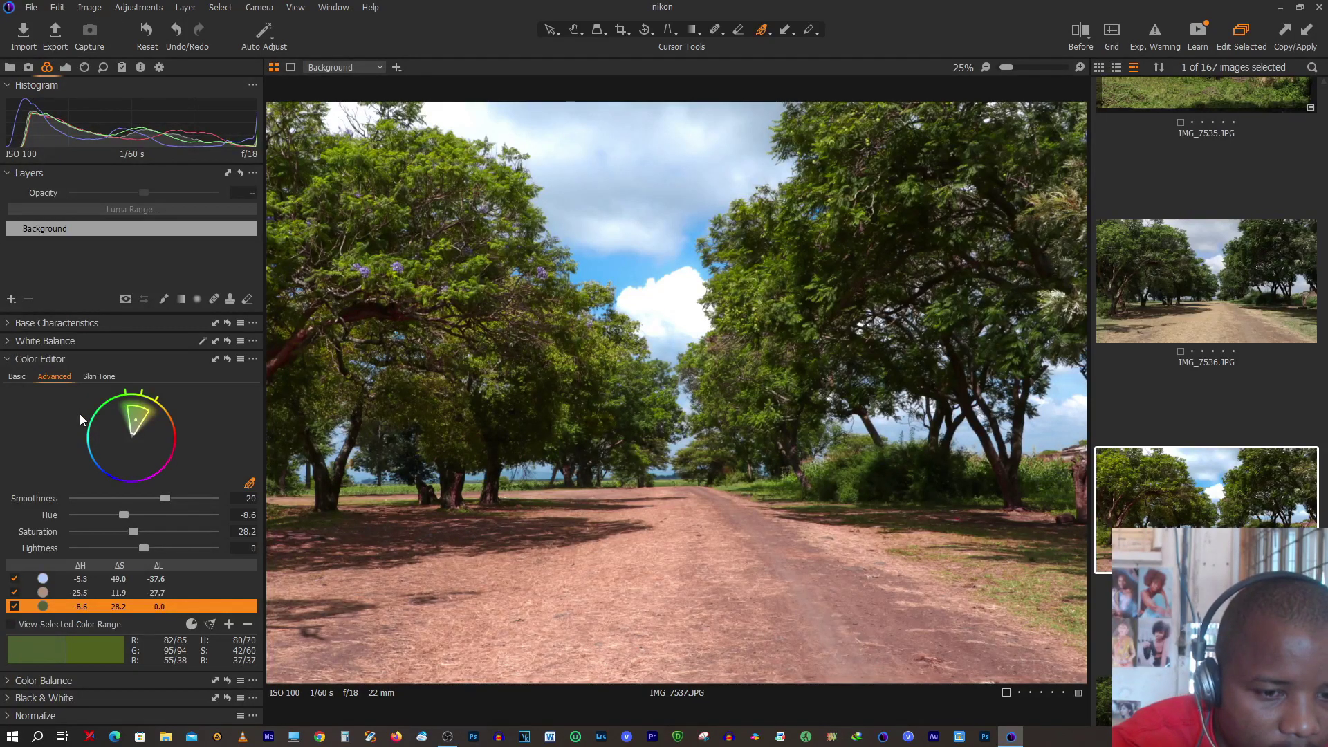
# - Set the photo's High Dynamic Range shadow to 59, contrast to 9 and overall saturation to -9, and fit the whole image in view
pyautogui.click(65, 68)
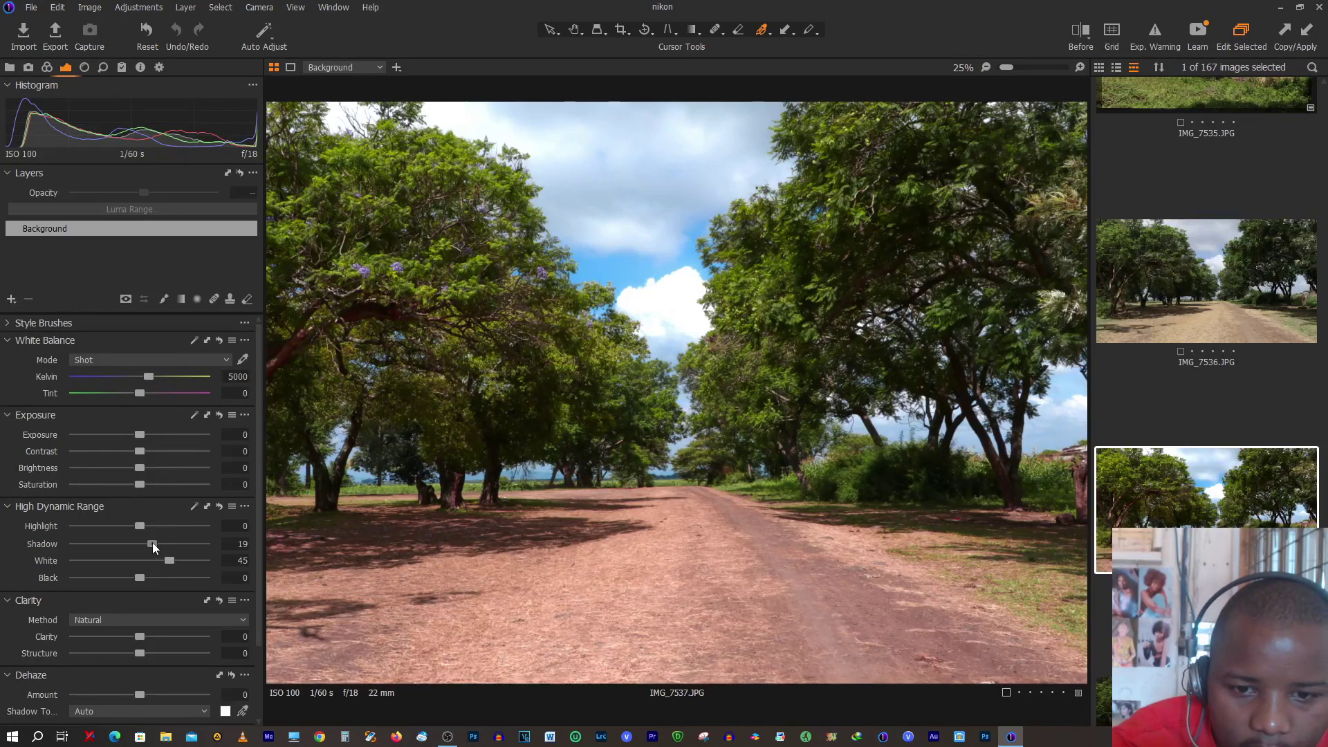
pyautogui.moveTo(158, 543); pyautogui.dragTo(178, 550)
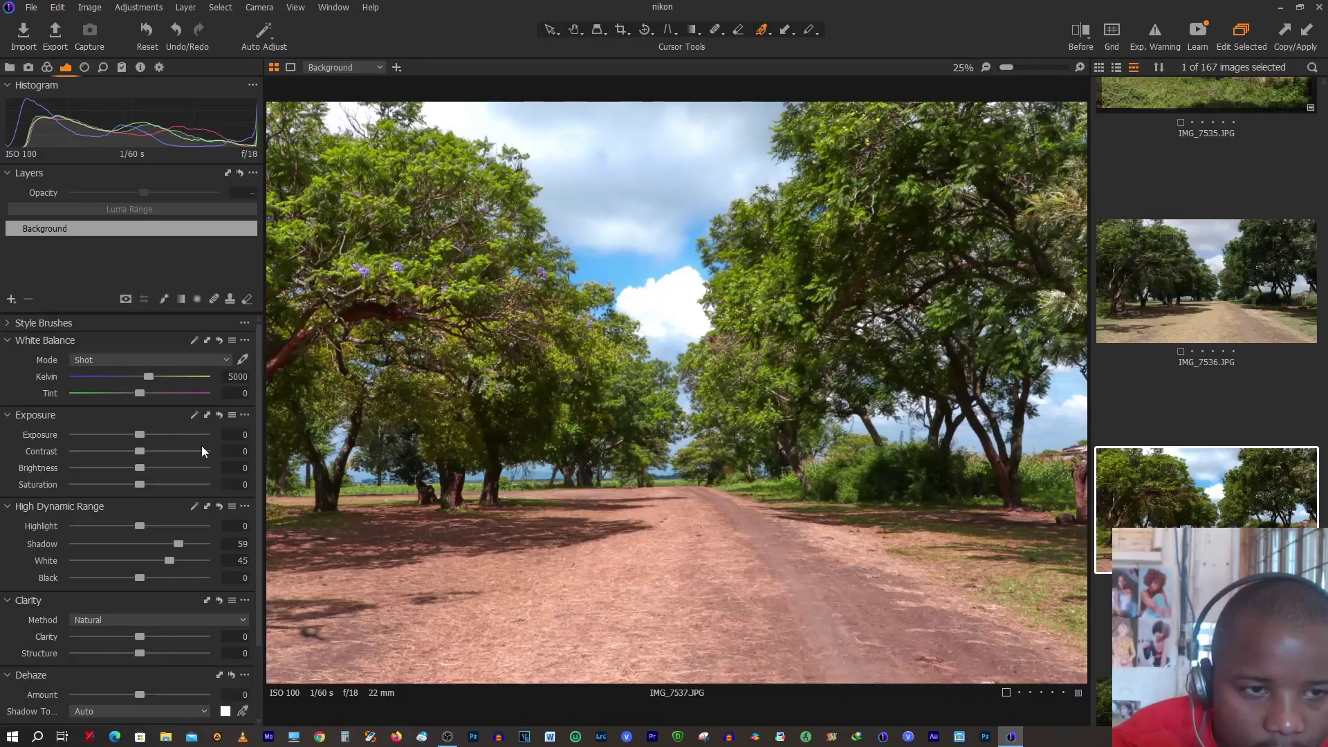
pyautogui.hotkey('ctrl', '+')
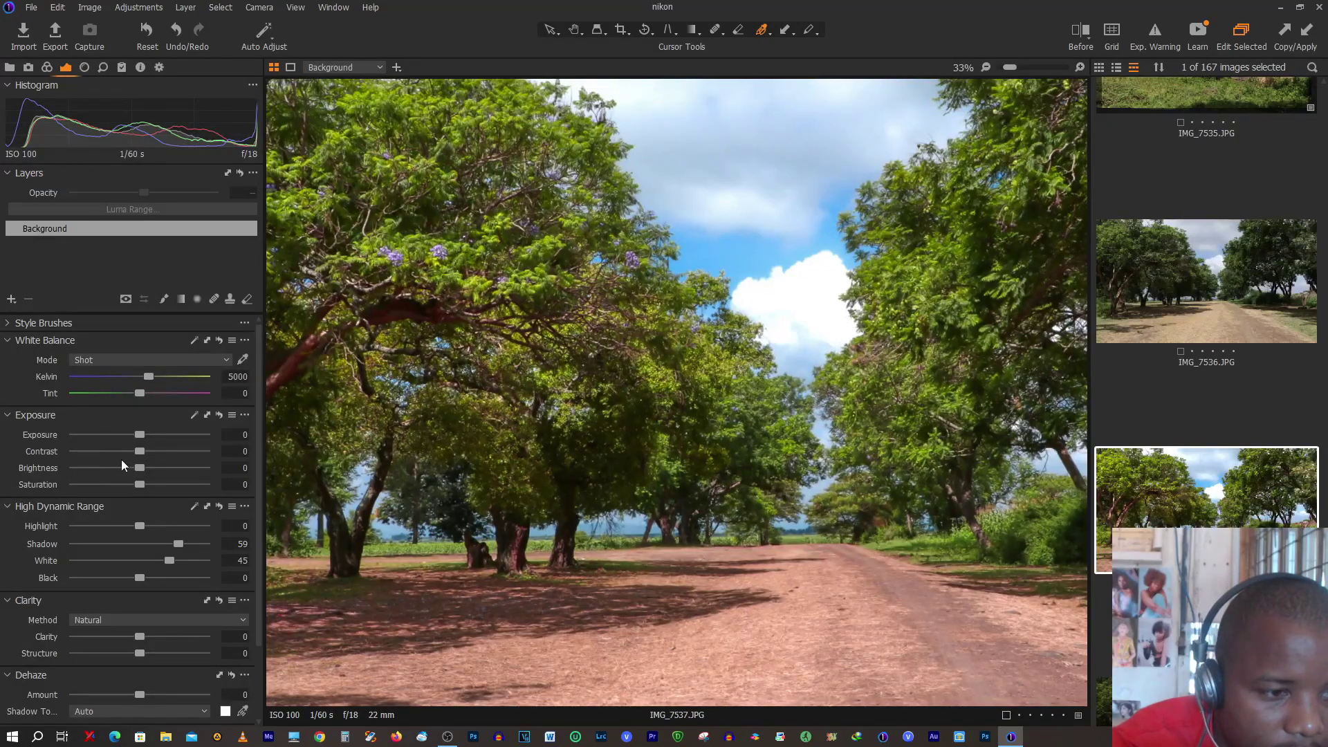
pyautogui.moveTo(139, 451); pyautogui.dragTo(152, 461)
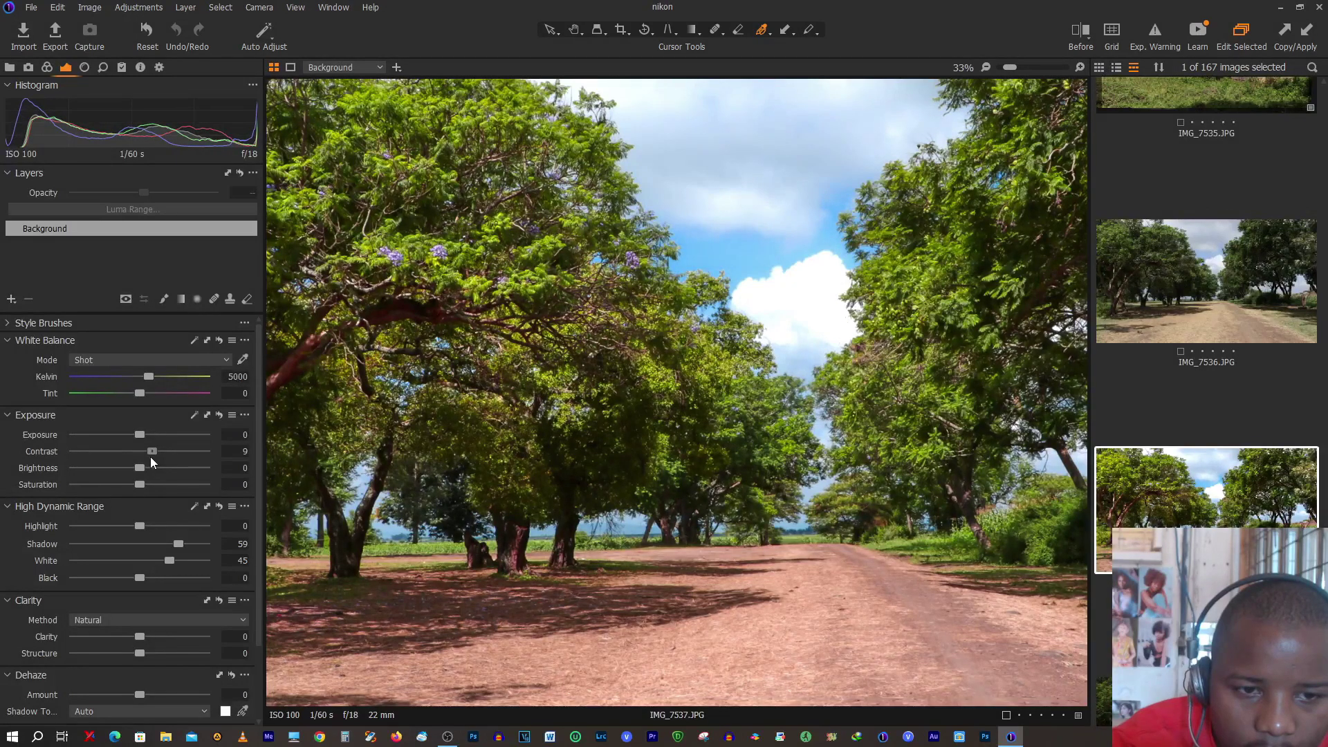
pyautogui.moveTo(144, 482); pyautogui.dragTo(135, 482)
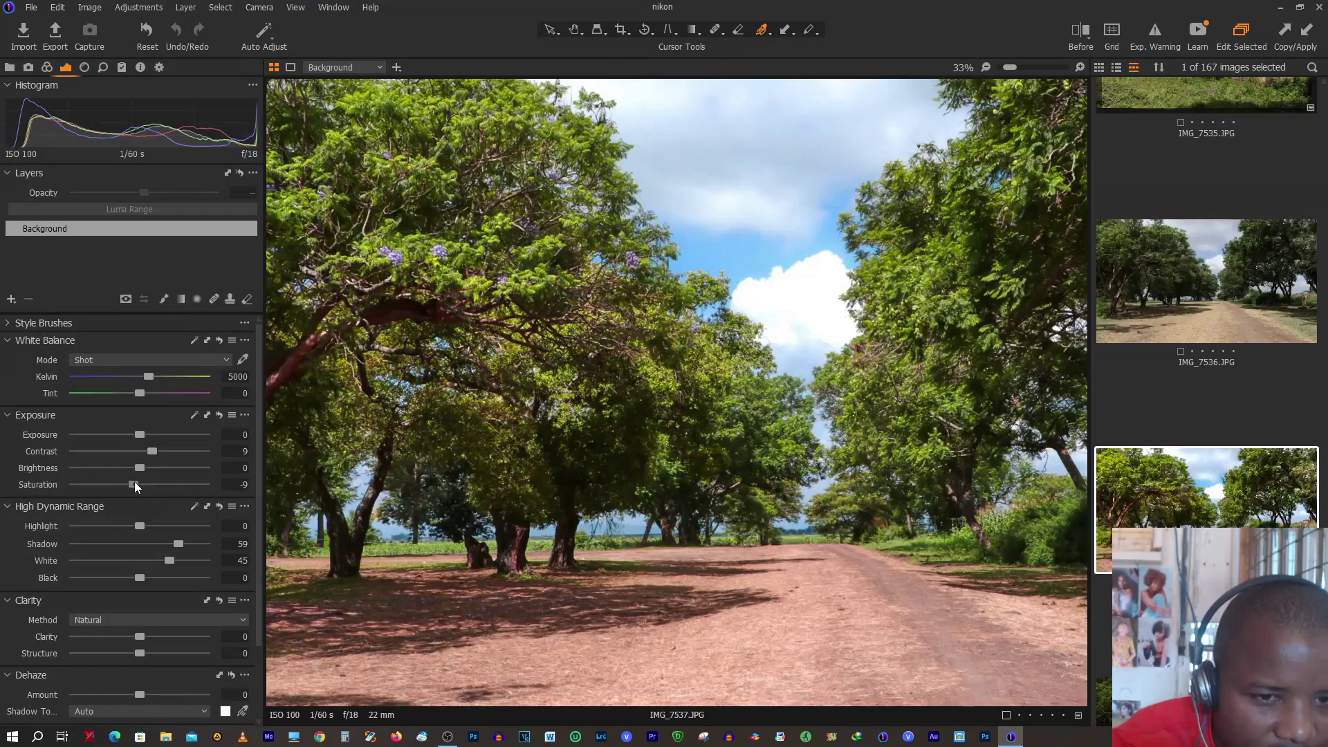
pyautogui.hotkey('ctrl', '0')
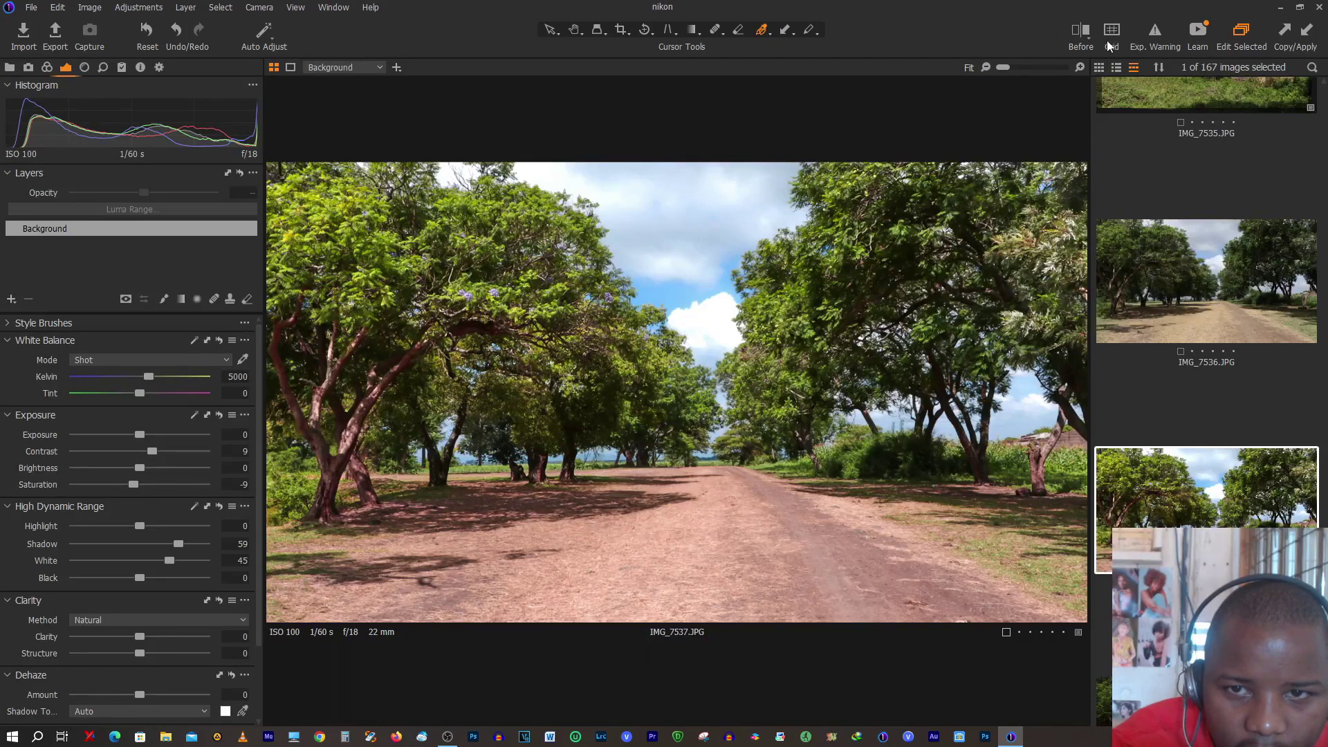
# - Compare the edited road photo with its original in split view, moving the divider toward the trees beyond the road
pyautogui.click(1090, 30)
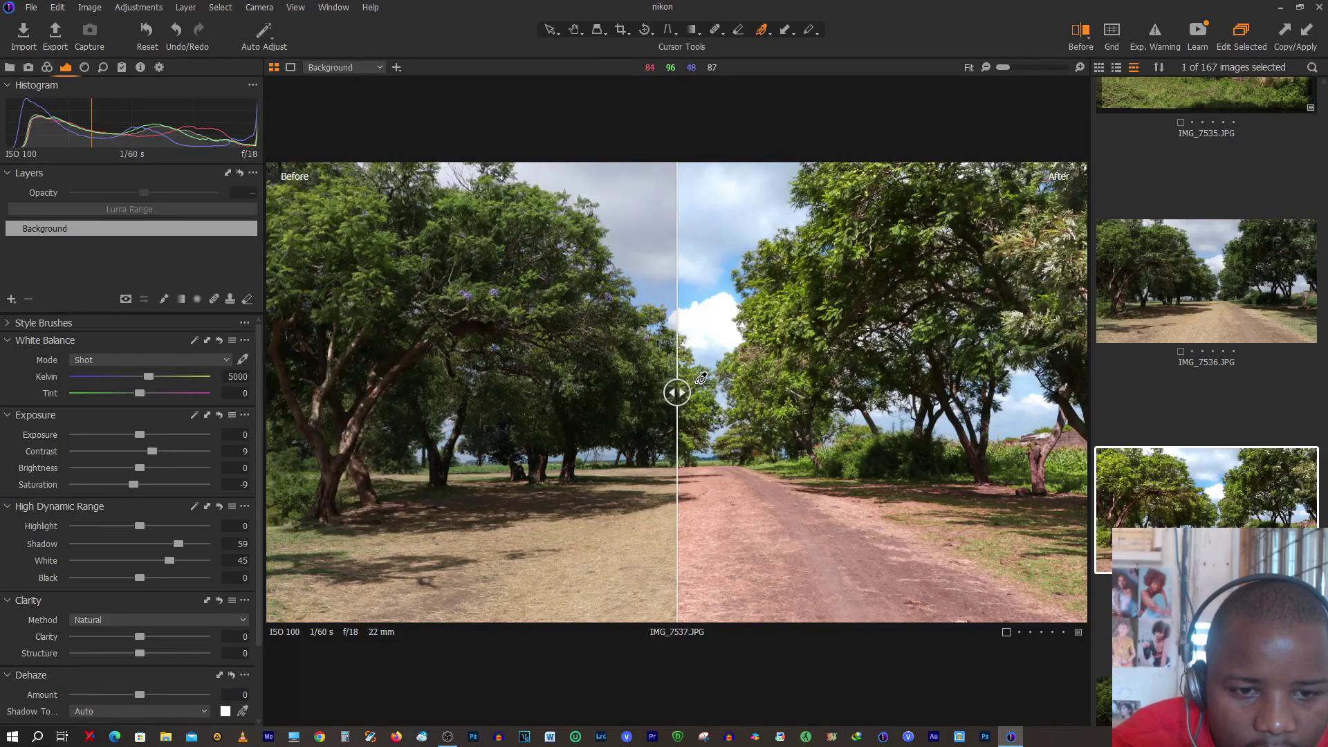
pyautogui.moveTo(677, 393); pyautogui.dragTo(830, 392)
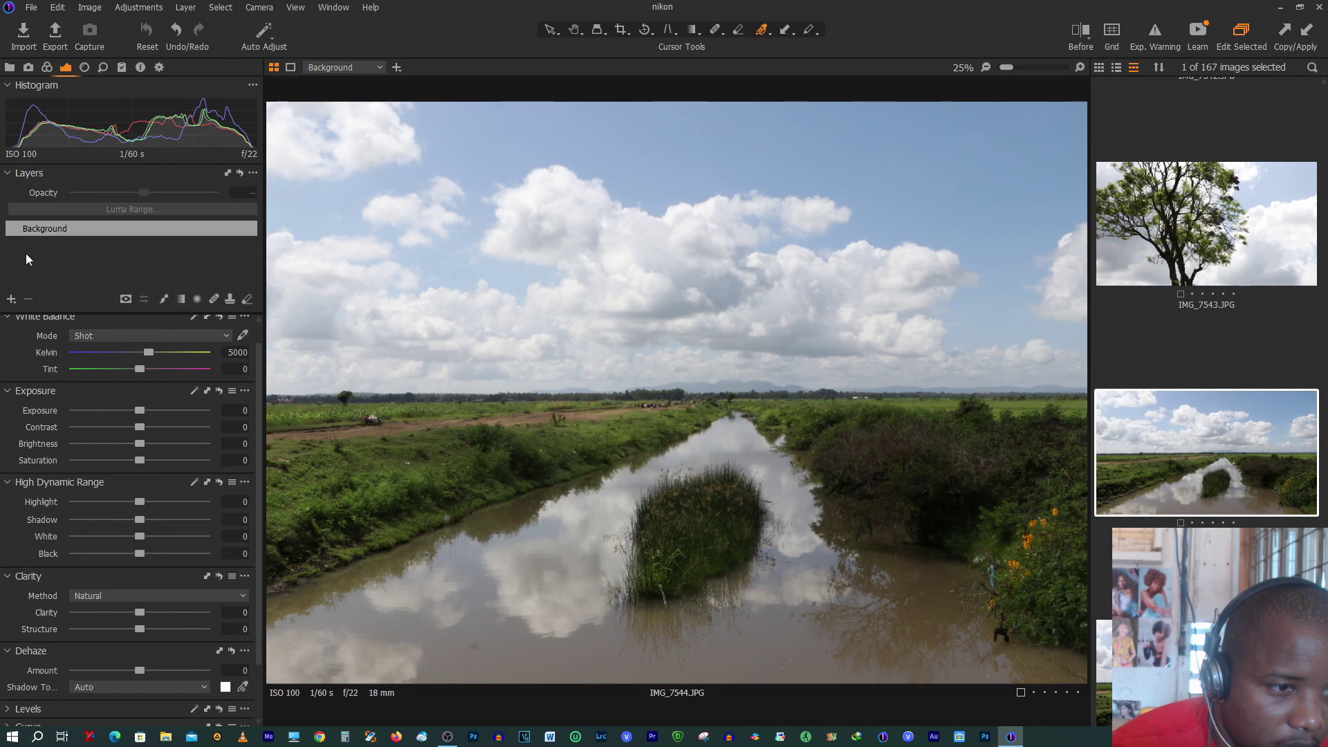
# - Add an adjustment layer to IMG_7544.JPG and mask its sky with a linear gradient running from the upper clouds down to the river
pyautogui.click(11, 299)
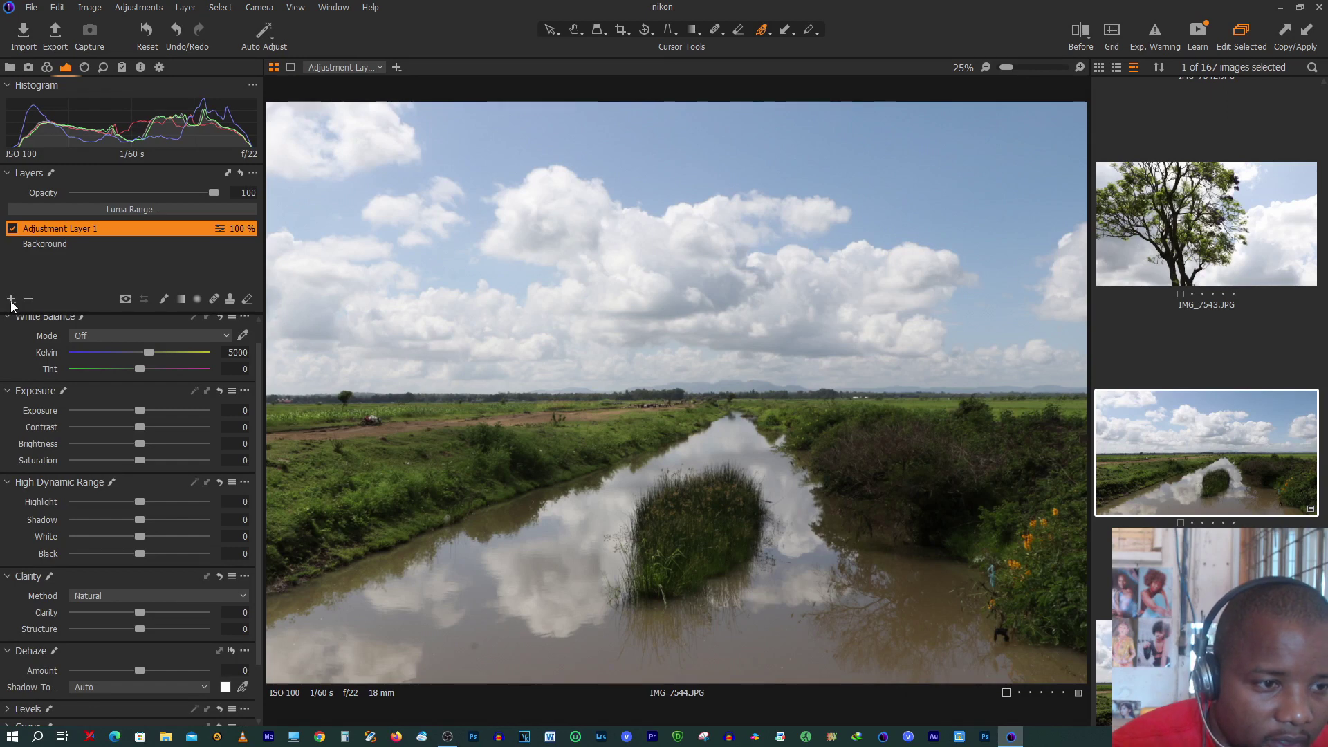
pyautogui.click(182, 300)
pyautogui.moveTo(626, 202); pyautogui.dragTo(634, 503)
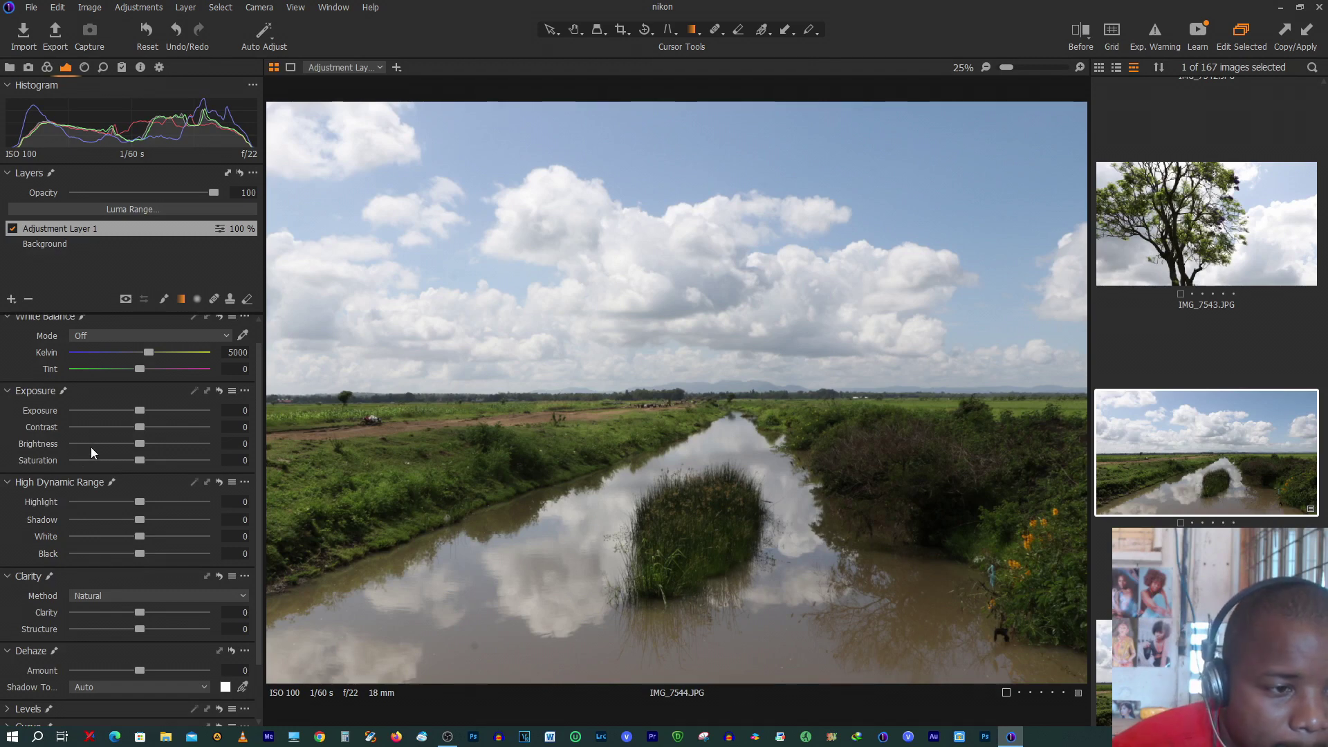
# - Set the sky layer's white balance to 5182 Kelvin and tint 6.8, checking it against the original in split view
pyautogui.moveTo(149, 354)
pyautogui.mouseDown()
pyautogui.moveTo(167, 358)
pyautogui.moveTo(136, 371)
pyautogui.mouseUp()
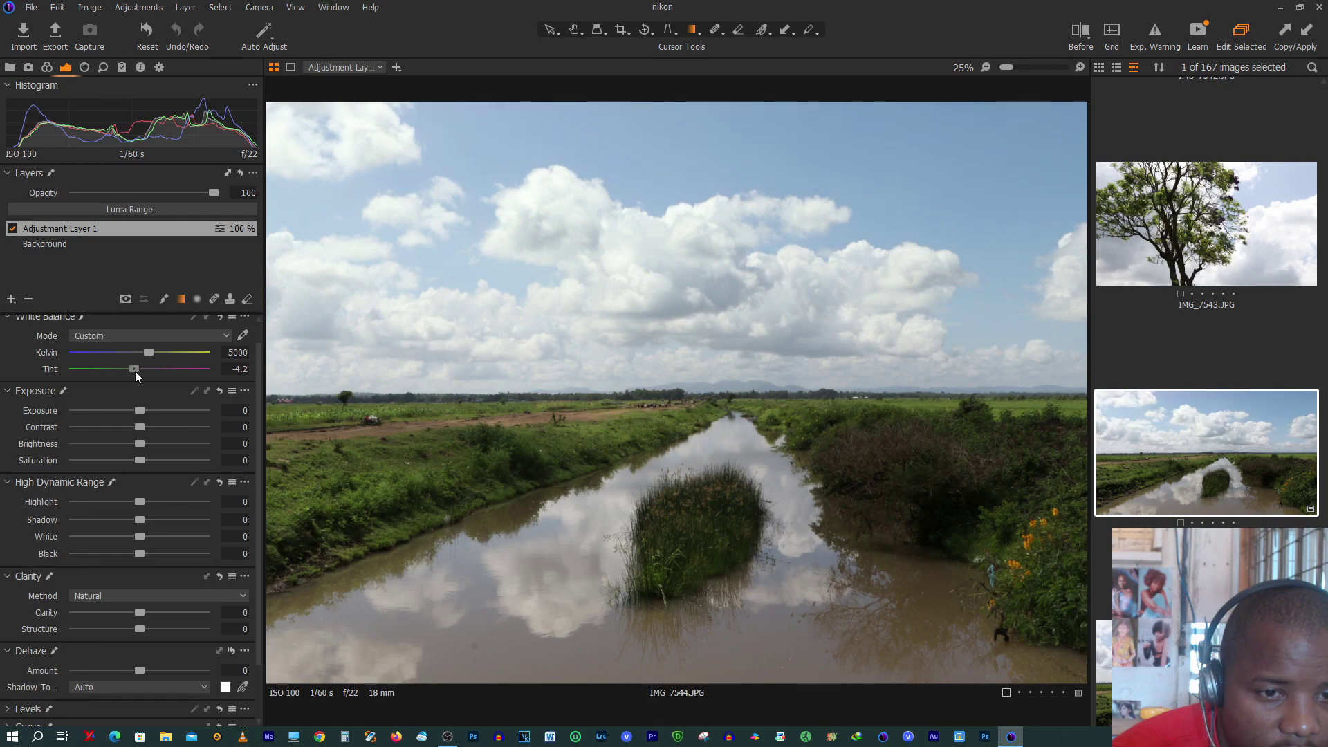
pyautogui.moveTo(147, 353); pyautogui.dragTo(149, 356)
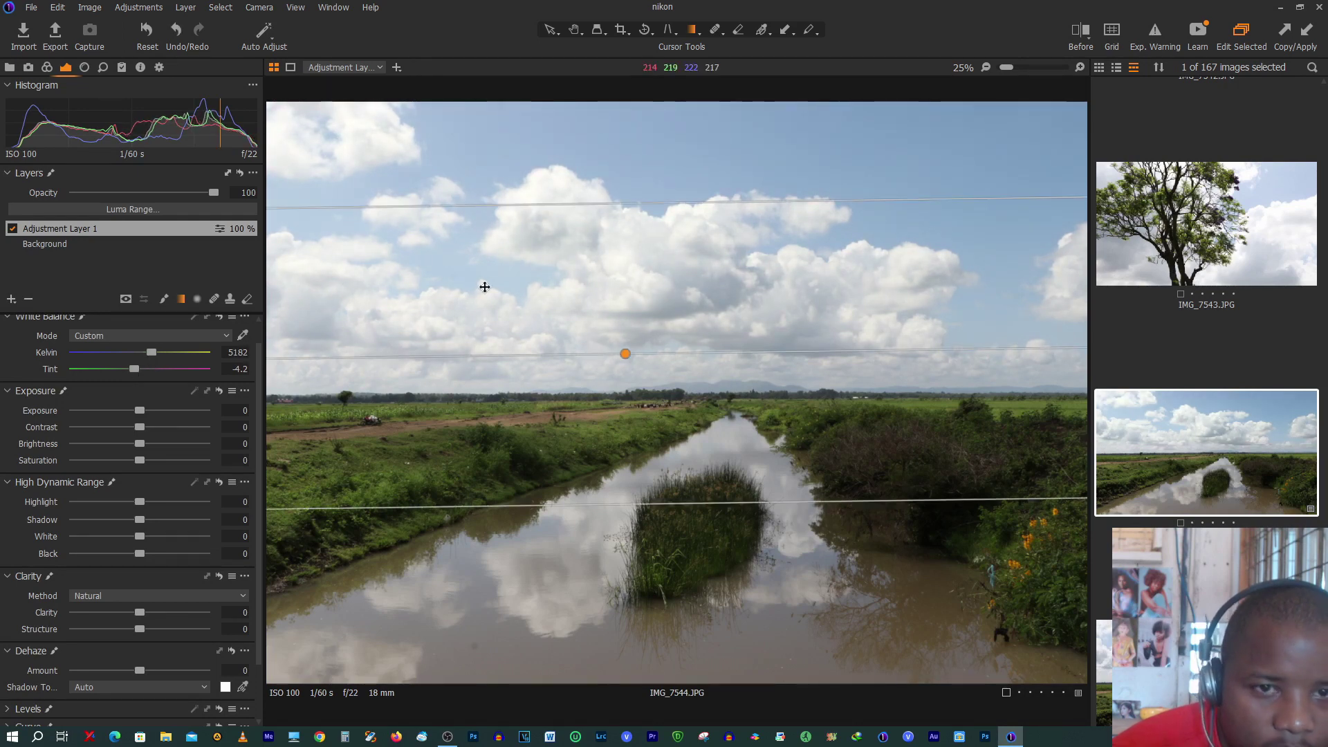
pyautogui.click(1082, 29)
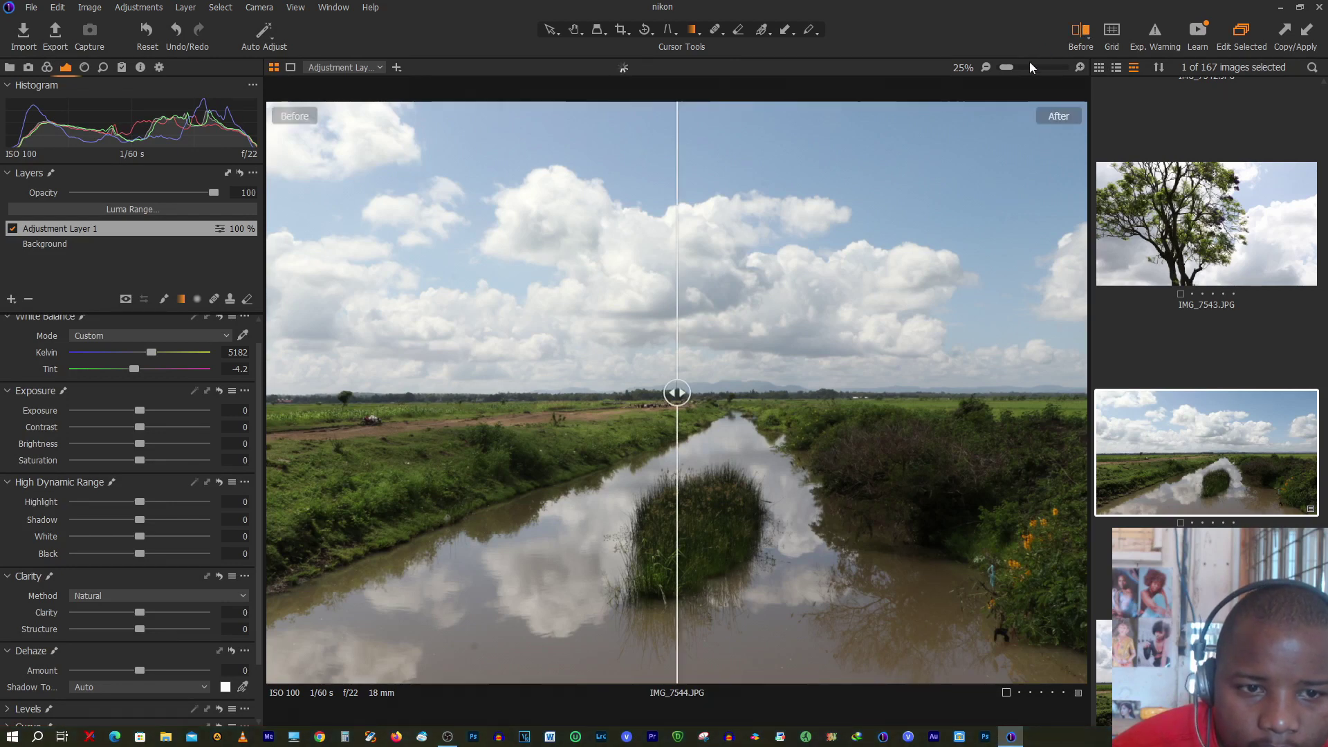
pyautogui.moveTo(677, 393); pyautogui.dragTo(632, 434)
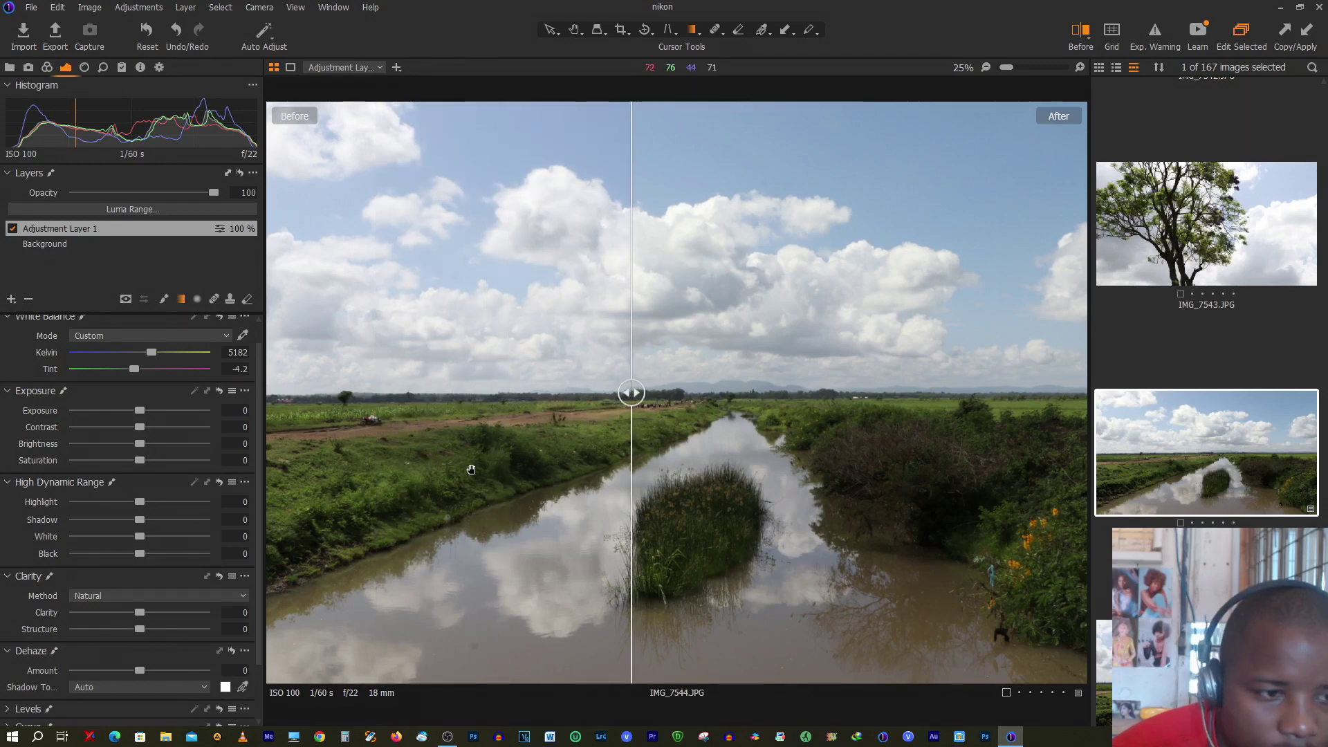
pyautogui.moveTo(136, 366); pyautogui.dragTo(150, 375)
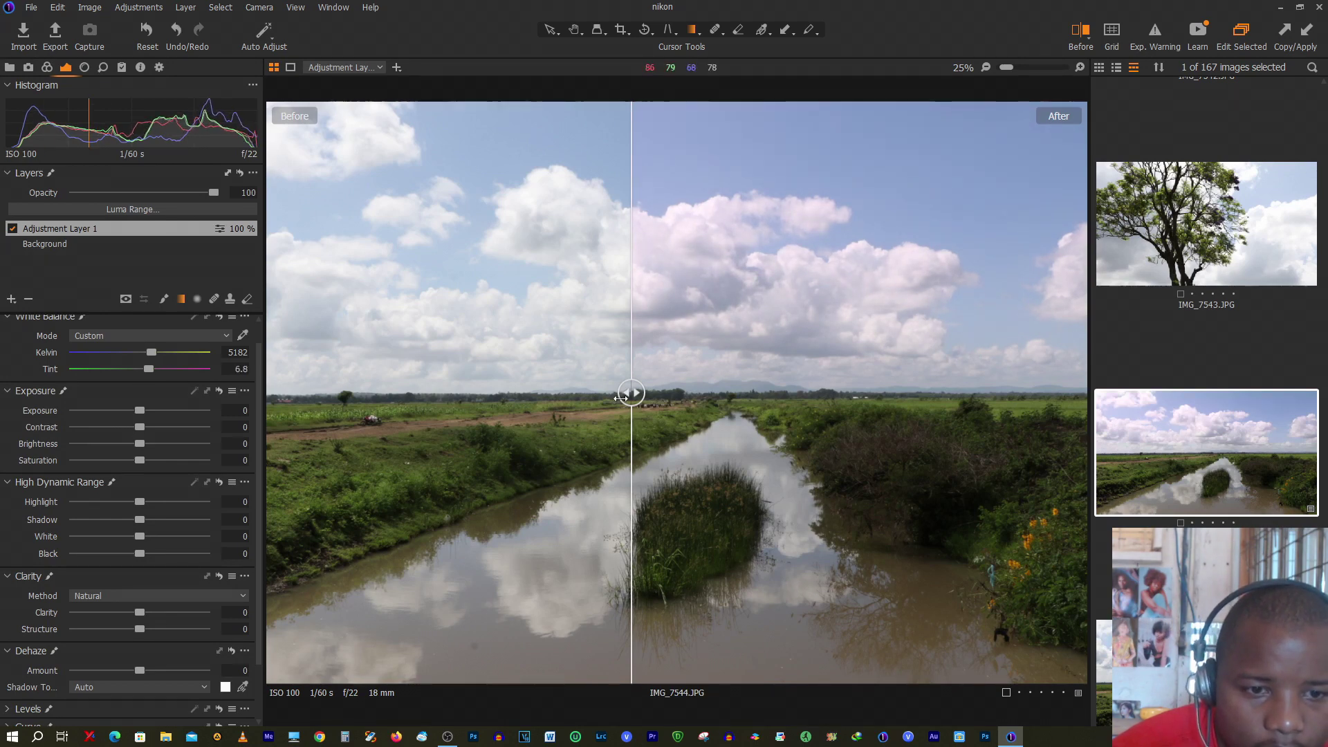
# - Sweep the before/after divider across the whole river photo to review the sky's tint, and close the comparison
pyautogui.moveTo(631, 394); pyautogui.dragTo(969, 393)
pyautogui.moveTo(1005, 439); pyautogui.dragTo(271, 471)
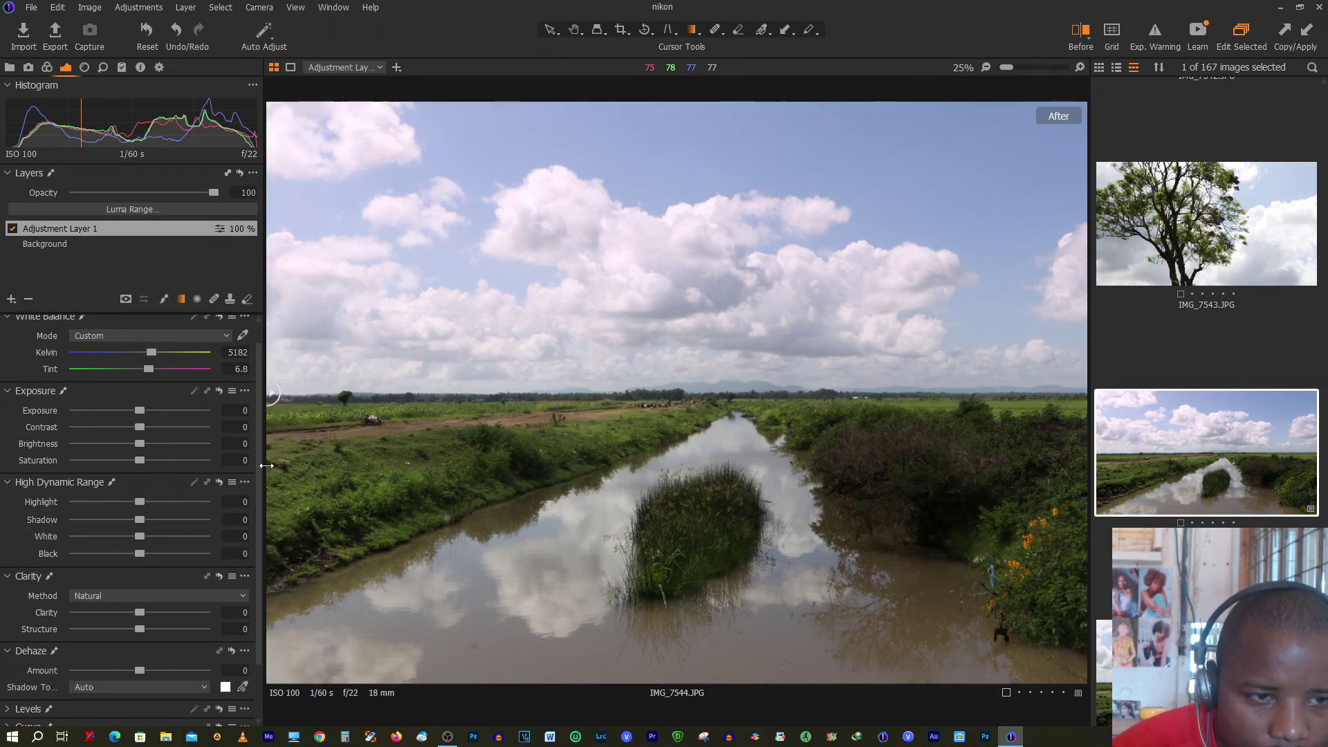
pyautogui.click(1084, 32)
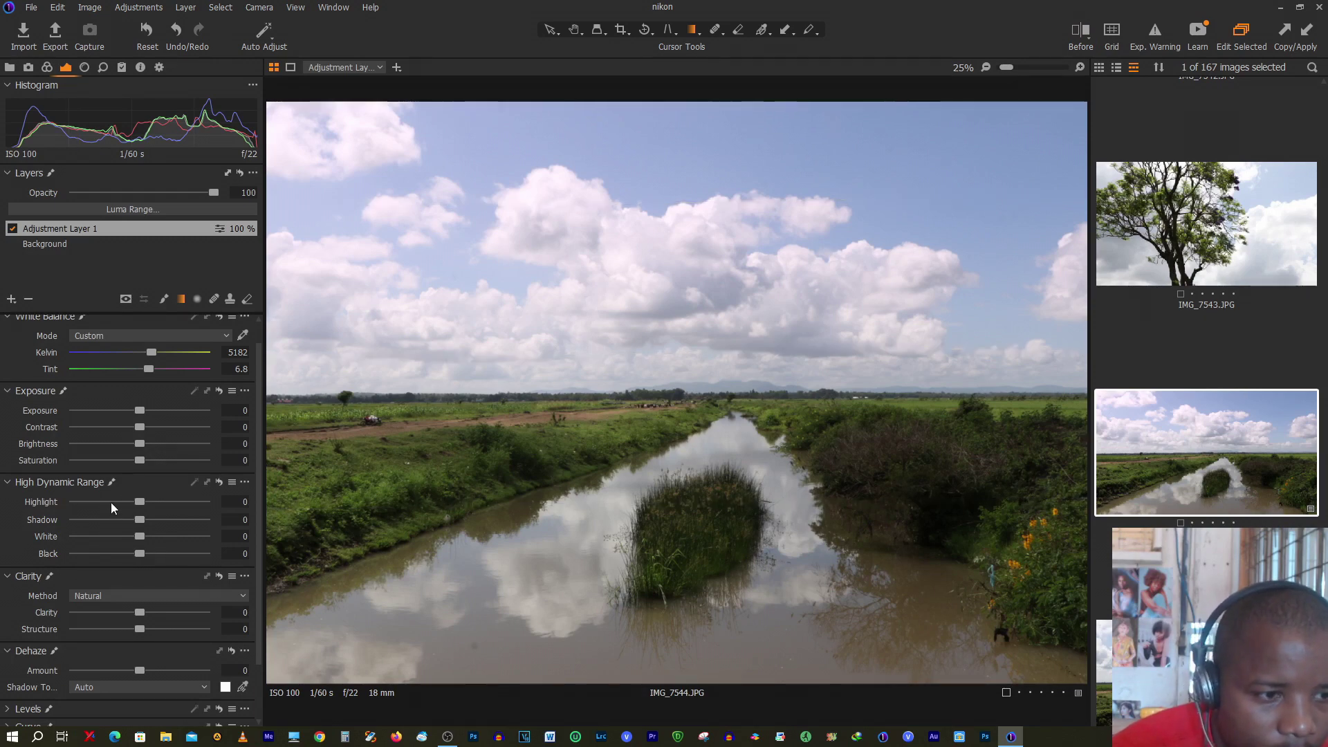
# - Set the sky layer's brightness to -12, contrast to -12 and saturation to 21
pyautogui.moveTo(143, 444)
pyautogui.mouseDown()
pyautogui.moveTo(152, 450)
pyautogui.moveTo(125, 447)
pyautogui.mouseUp()
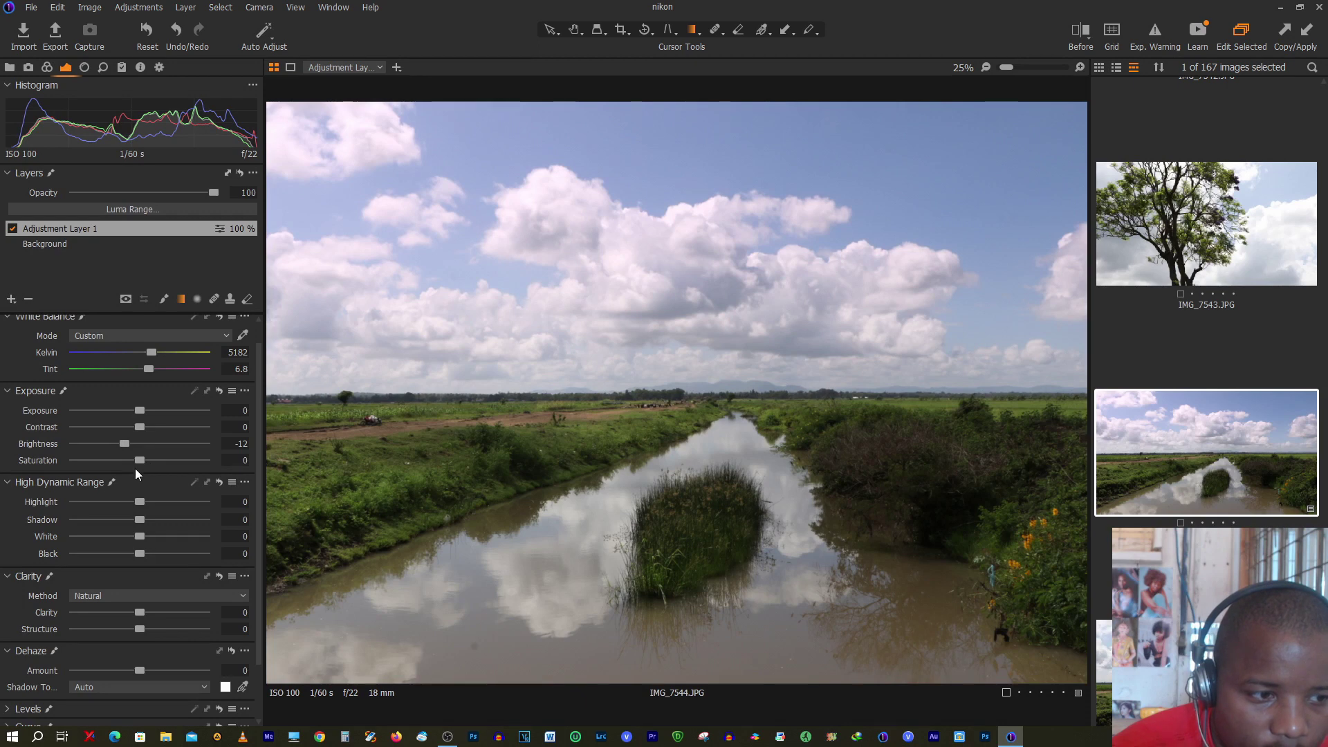
pyautogui.moveTo(135, 426); pyautogui.dragTo(125, 430)
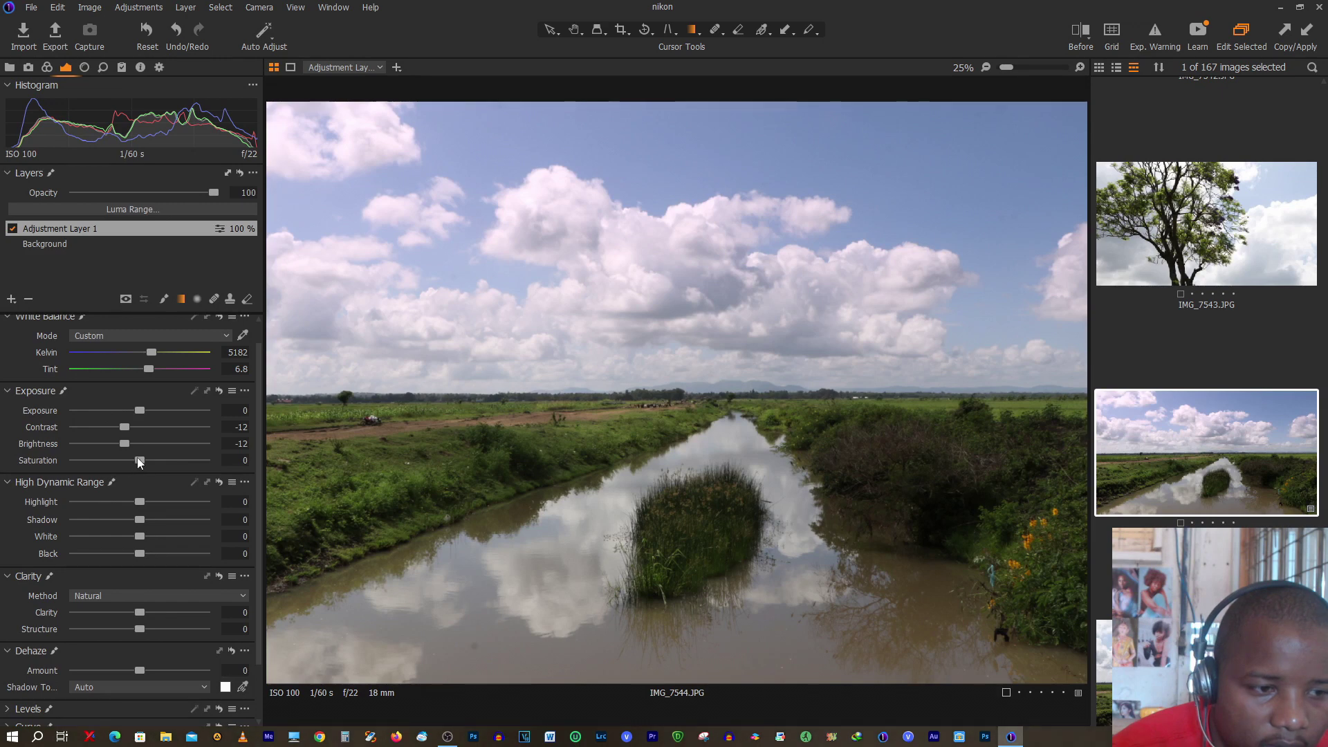
pyautogui.moveTo(138, 459); pyautogui.dragTo(151, 464)
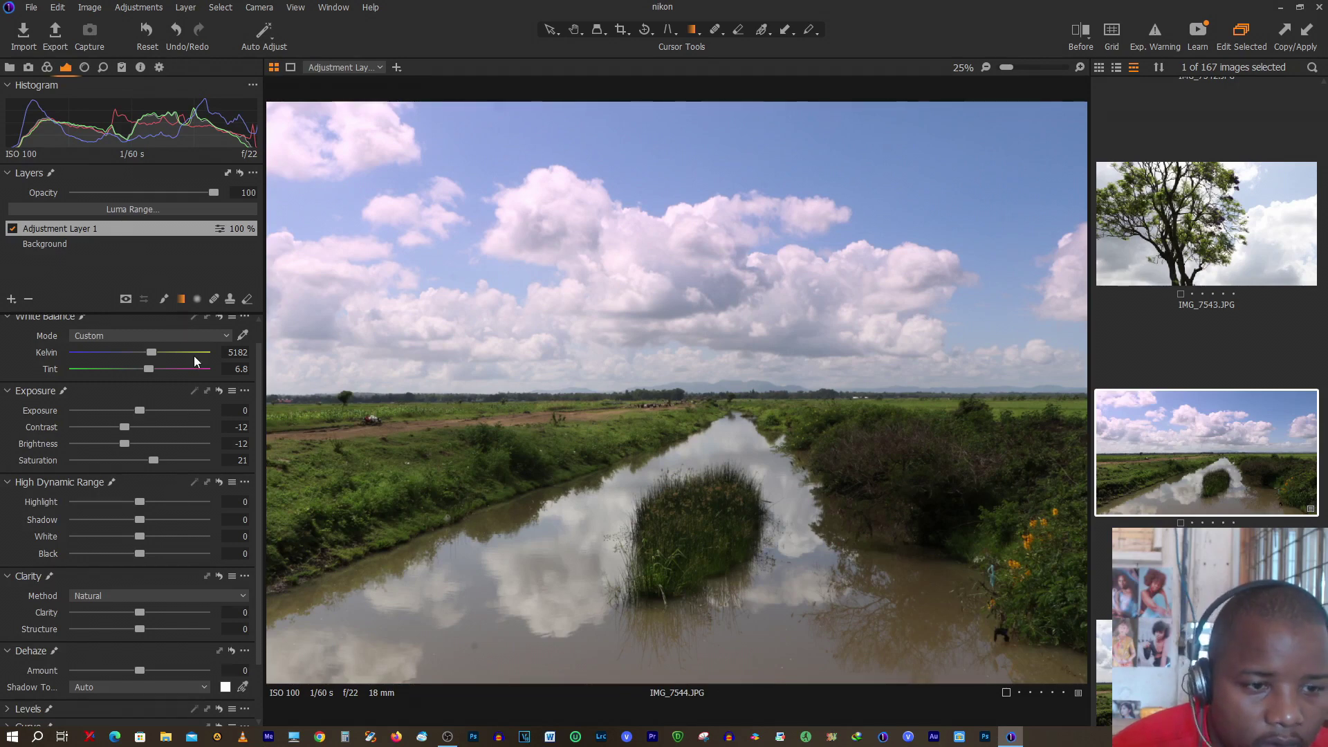
# - Compare the adjusted sky with the original by moving the before/after divider over the clouds, and close the comparison
pyautogui.click(1082, 29)
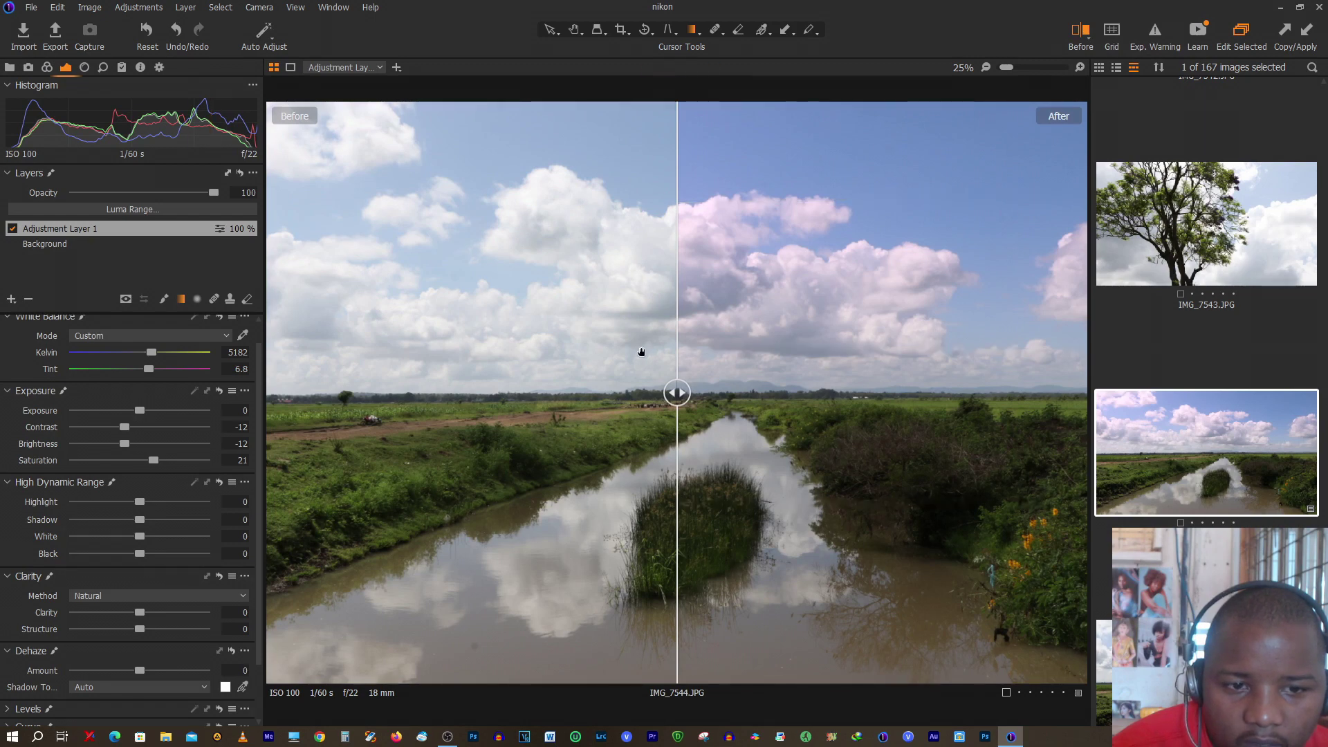
pyautogui.moveTo(668, 396); pyautogui.dragTo(629, 395)
pyautogui.moveTo(677, 444); pyautogui.dragTo(690, 407)
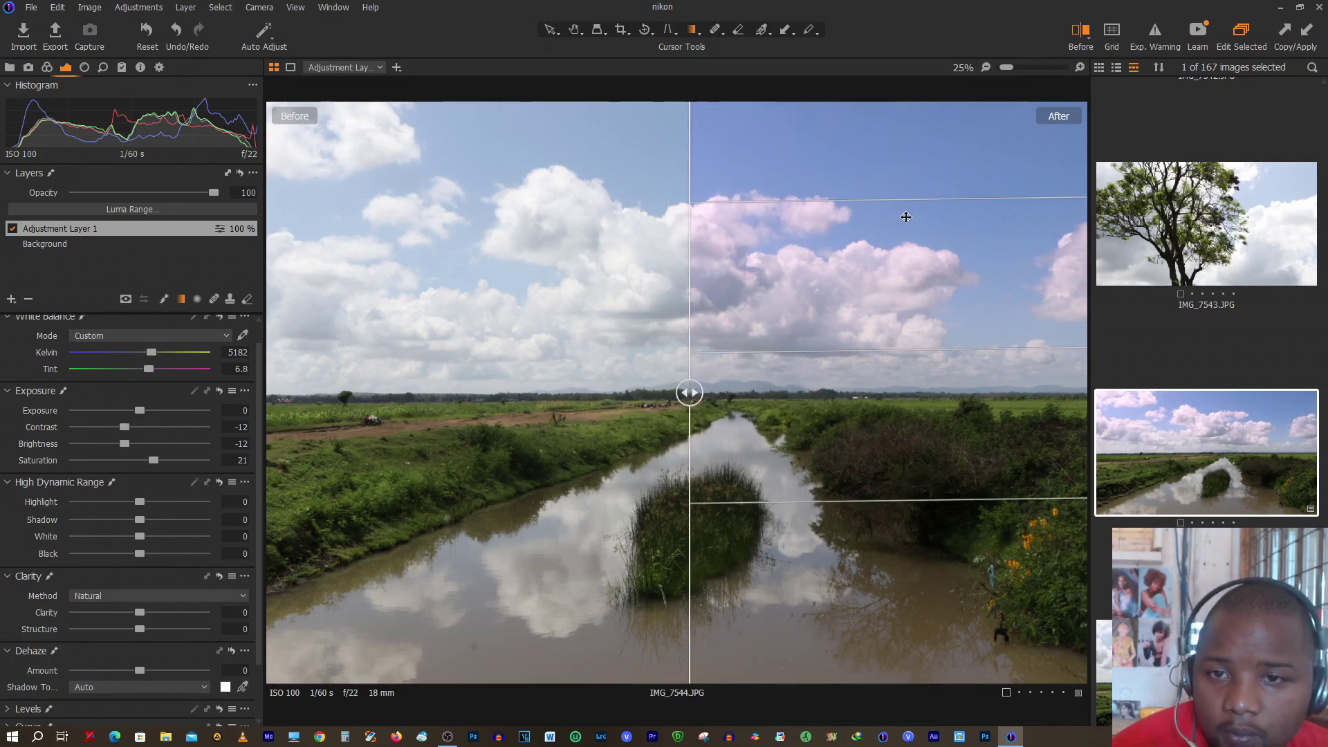
pyautogui.click(1079, 34)
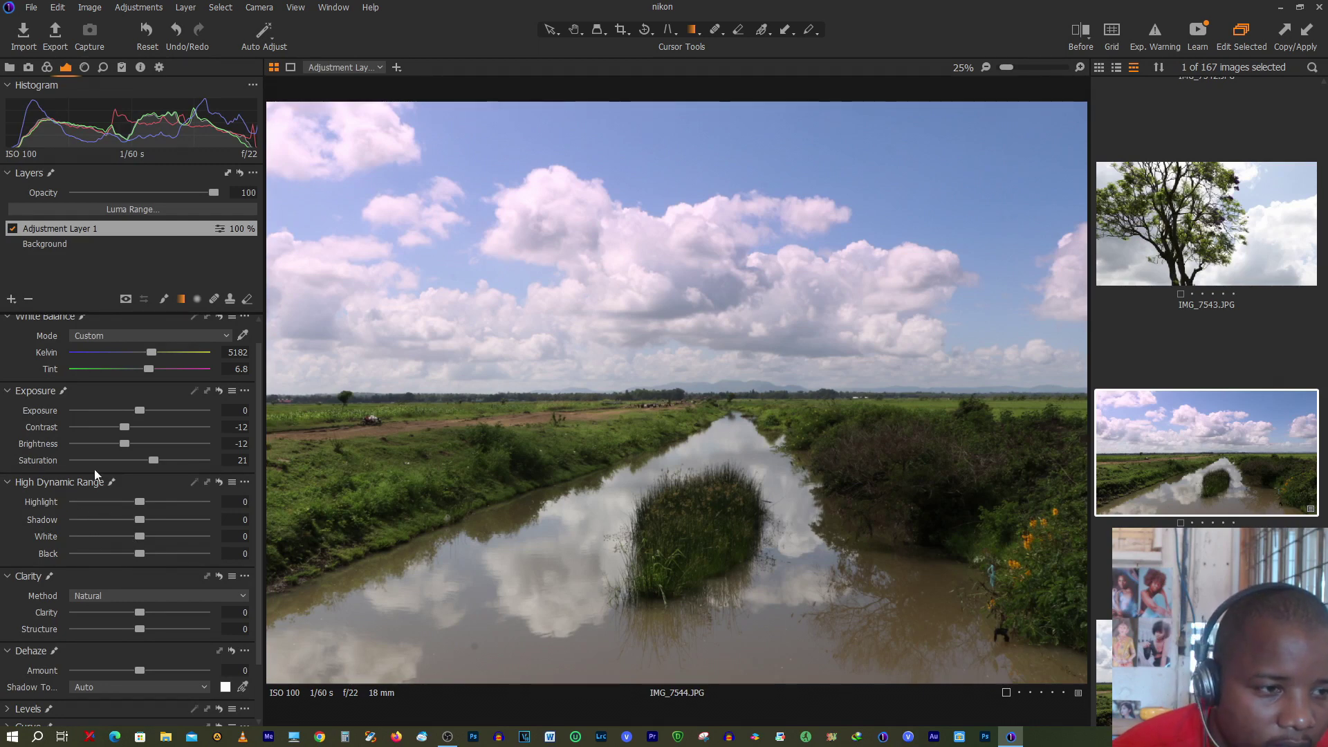
# - Pick the riverbank grass's green in the advanced Color Editor on the Background layer and check its selected range
pyautogui.click(46, 246)
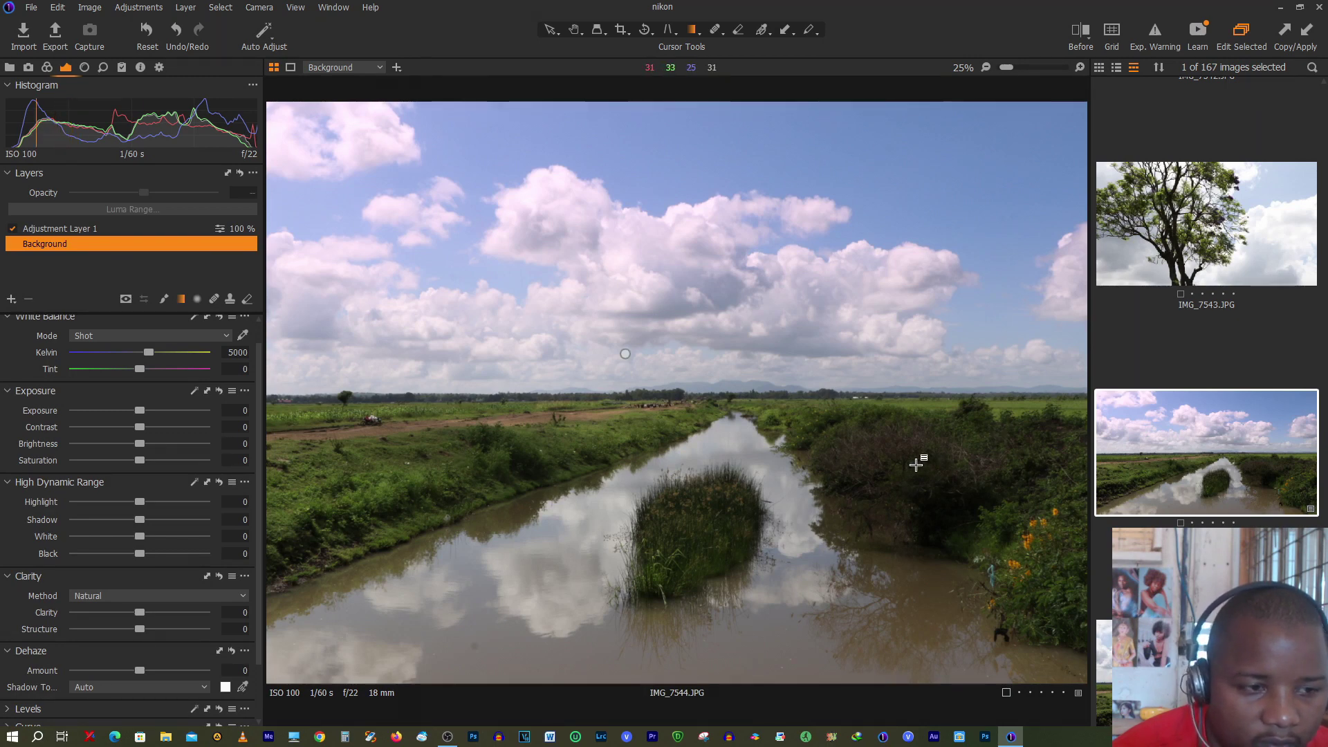
pyautogui.click(47, 67)
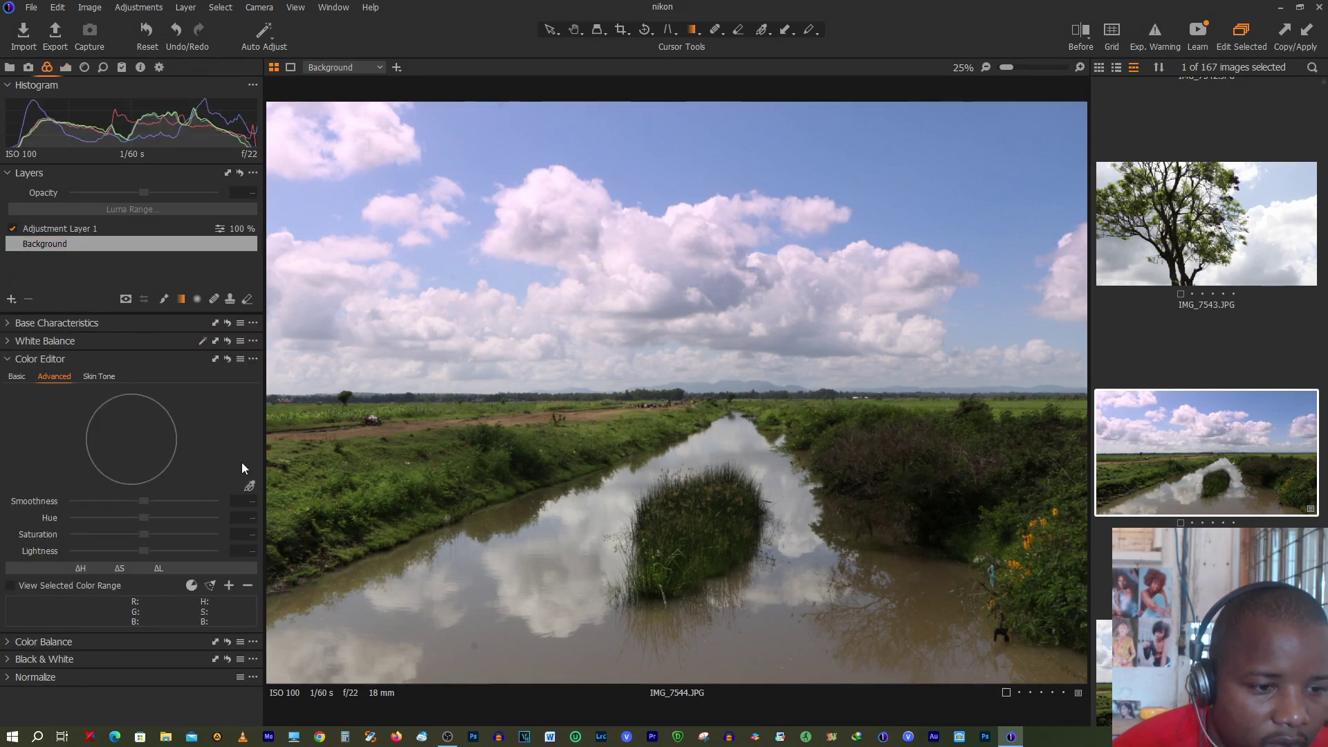
pyautogui.click(251, 486)
pyautogui.scroll(1, 356, 507)
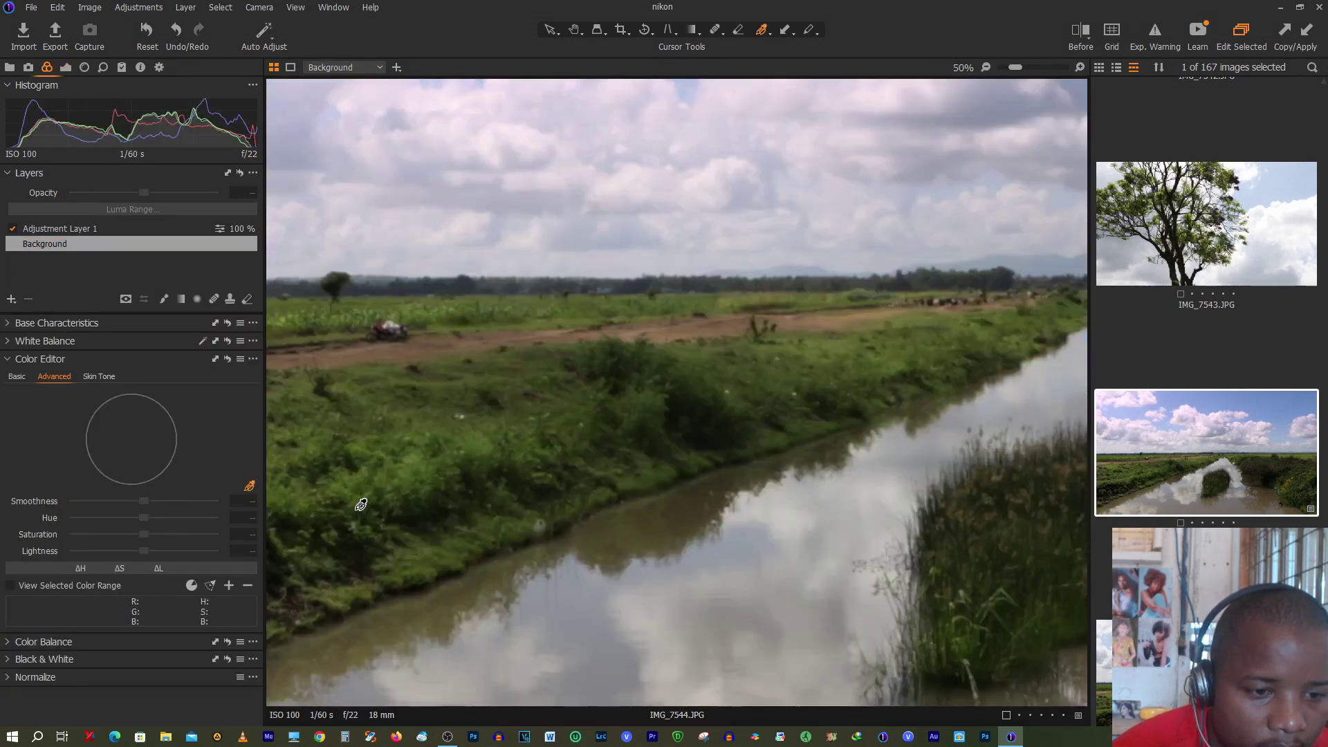
pyautogui.click(420, 469)
pyautogui.scroll(-1, 387, 475)
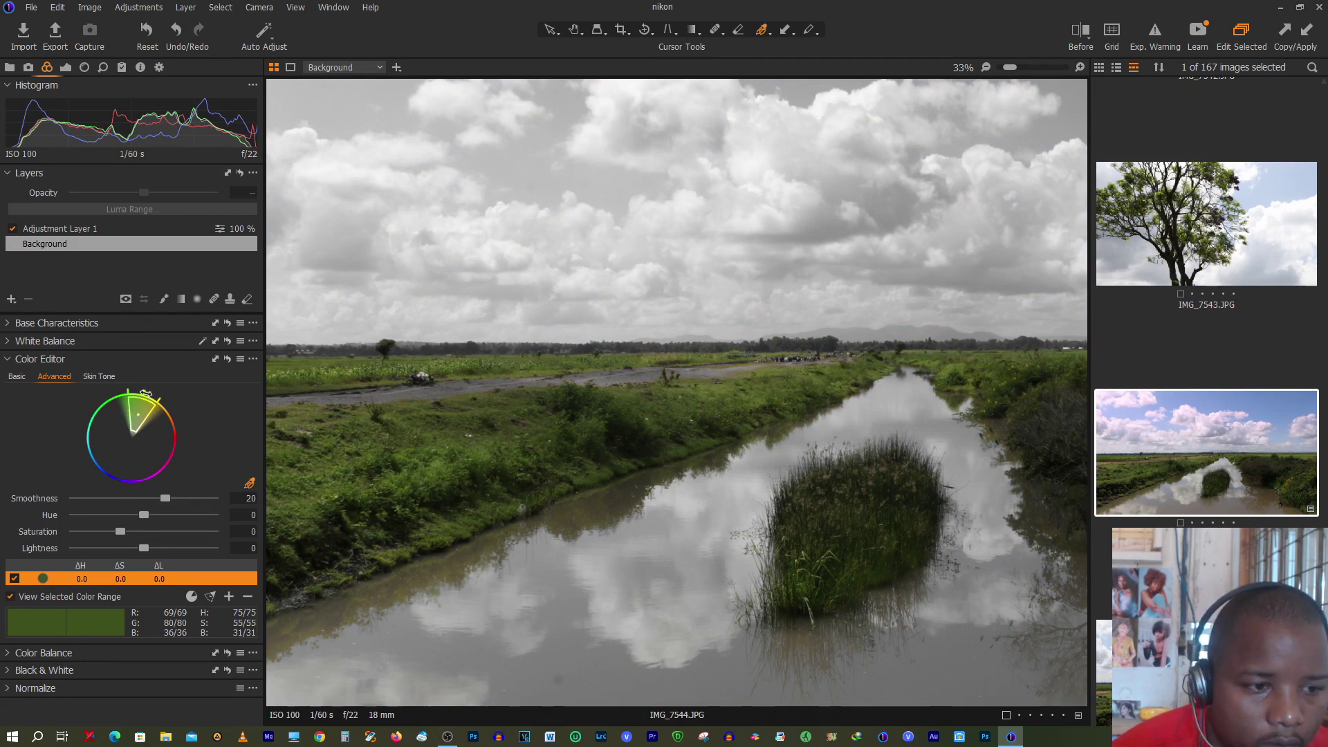
pyautogui.moveTo(145, 393); pyautogui.dragTo(138, 389)
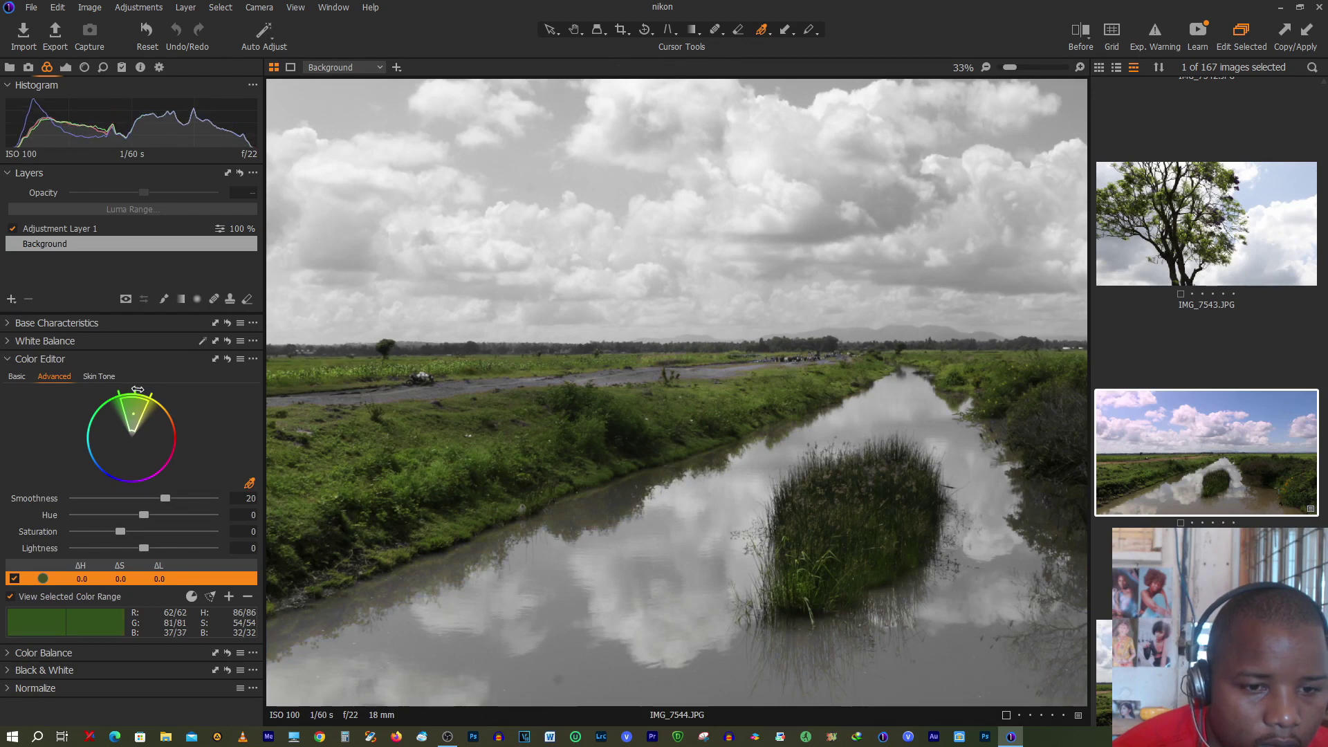
pyautogui.moveTo(138, 390); pyautogui.dragTo(145, 393)
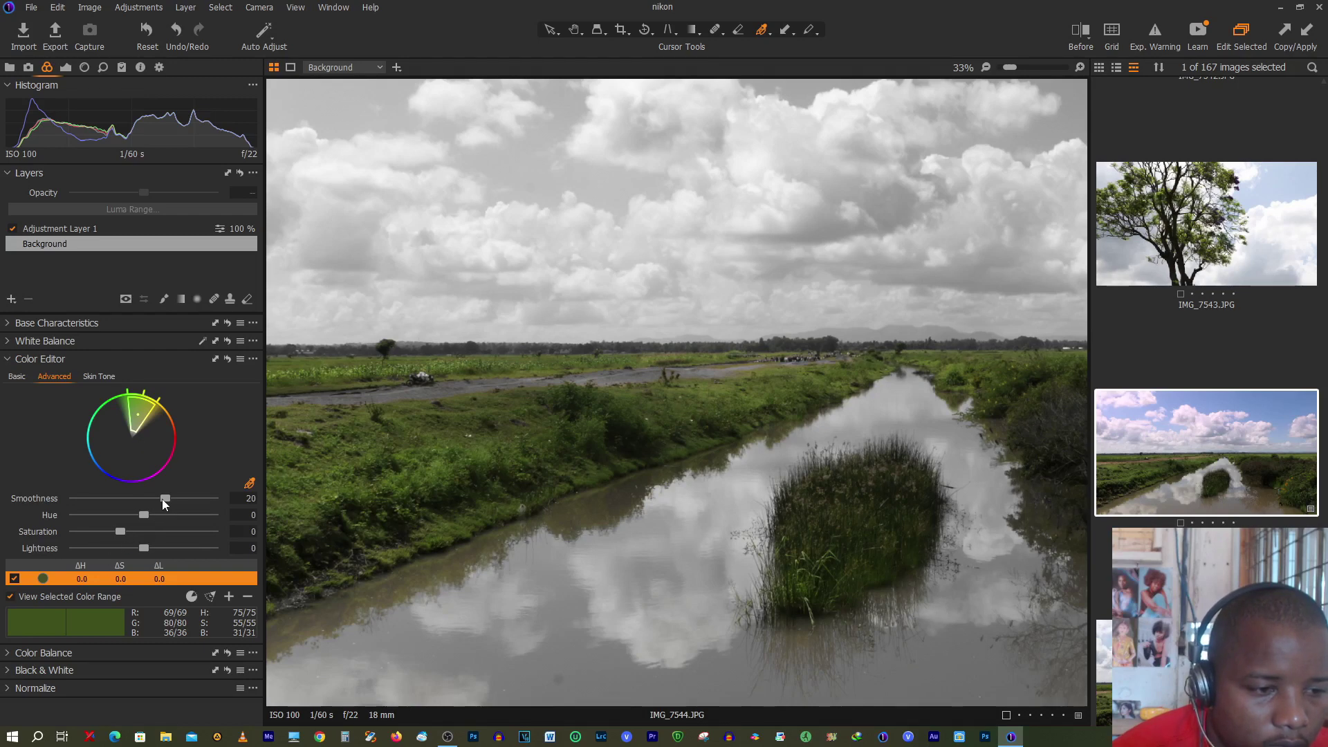
# - Set the grass color's hue to 3.3, saturation to 4.5 and lightness to 20.8
pyautogui.moveTo(144, 513)
pyautogui.mouseDown()
pyautogui.moveTo(89, 513)
pyautogui.moveTo(118, 517)
pyautogui.mouseUp()
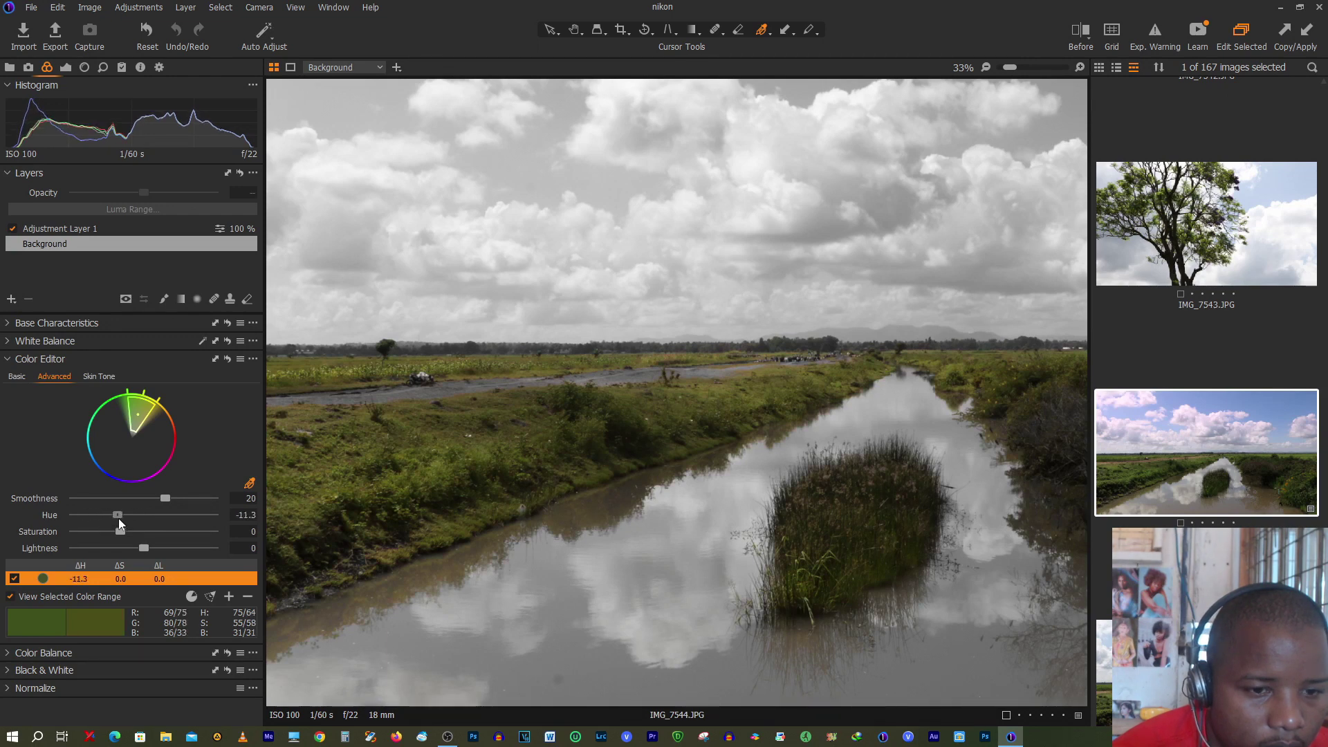
pyautogui.moveTo(131, 521); pyautogui.dragTo(151, 519)
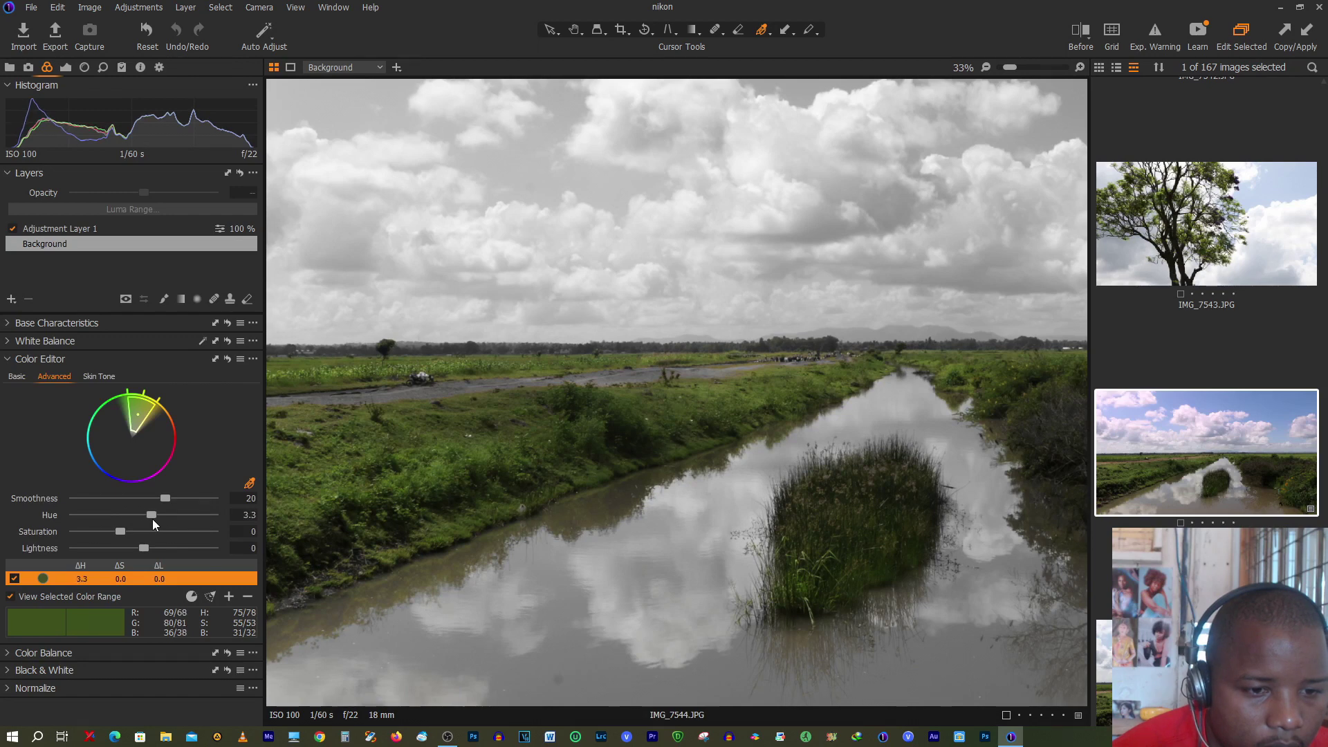
pyautogui.moveTo(121, 533)
pyautogui.mouseDown()
pyautogui.moveTo(137, 537)
pyautogui.moveTo(122, 531)
pyautogui.mouseUp()
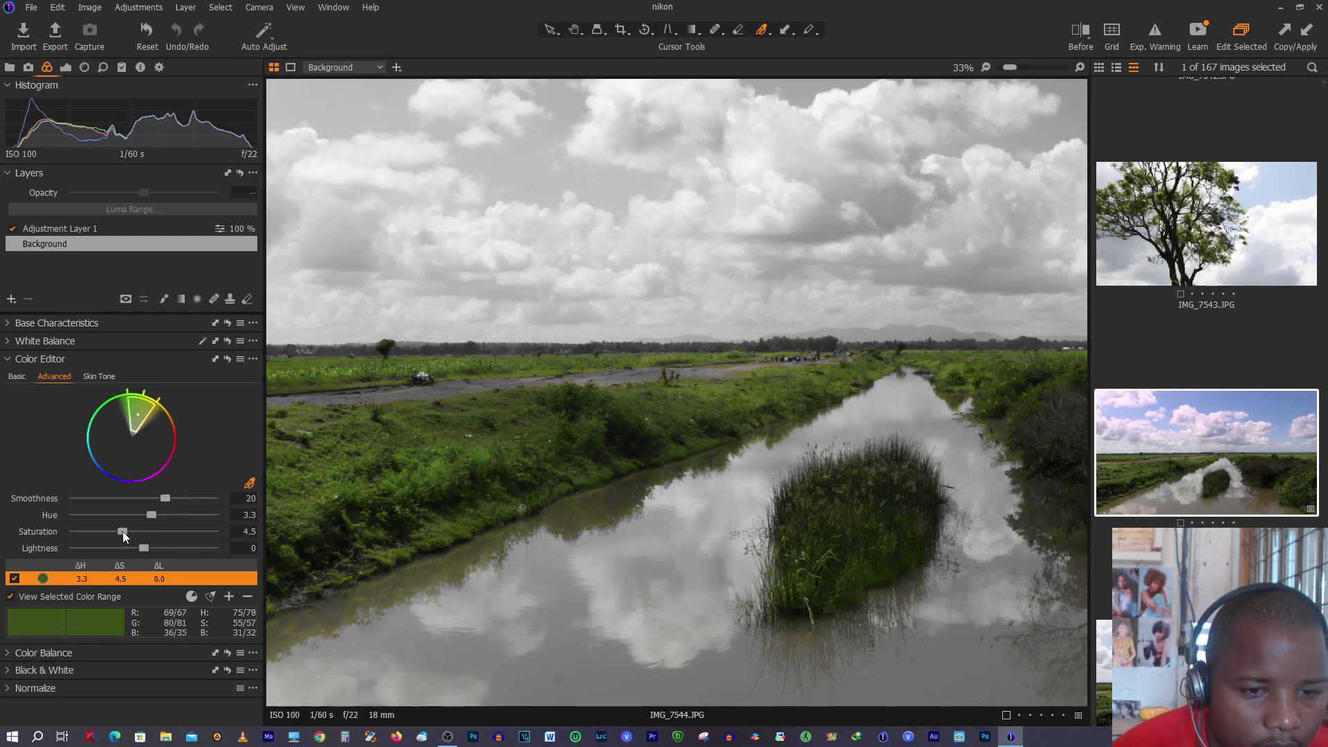
pyautogui.moveTo(141, 549); pyautogui.dragTo(153, 554)
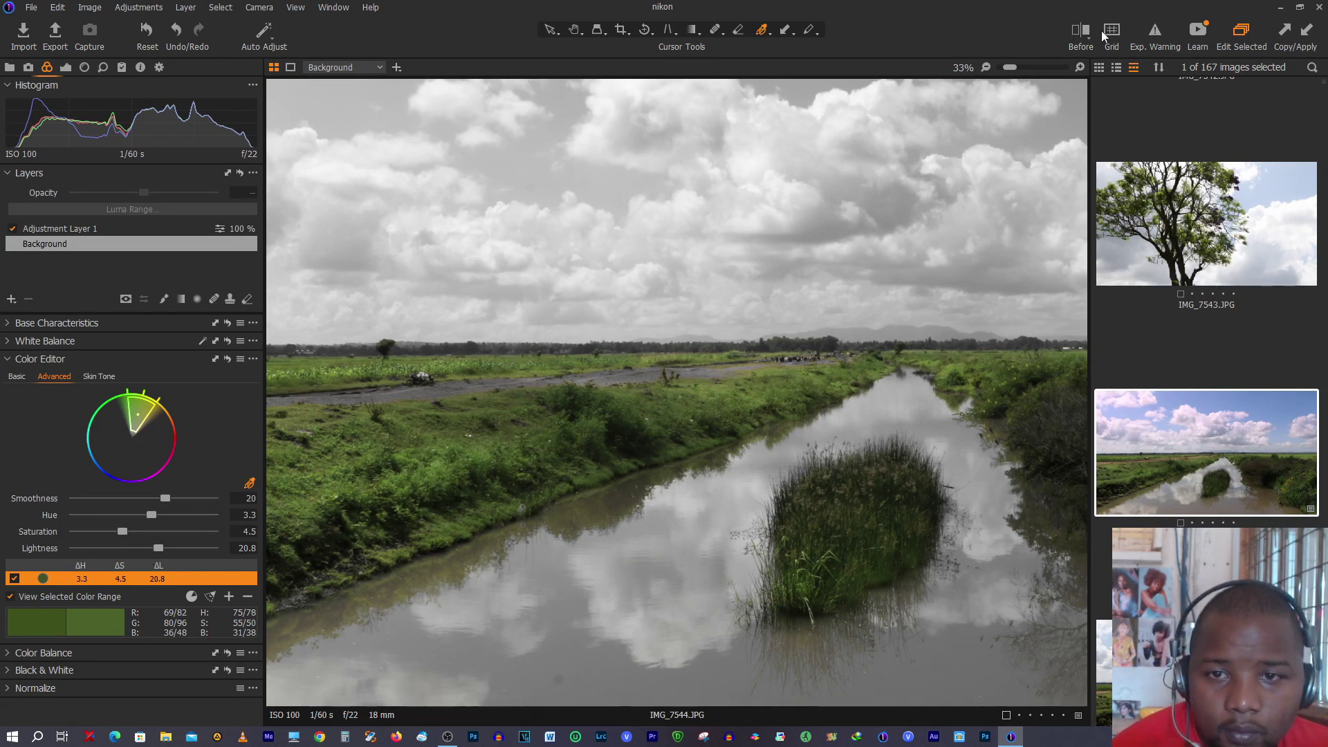
# - Compare the adjusted riverbank grass with the original in split view, and close the comparison
pyautogui.click(1081, 30)
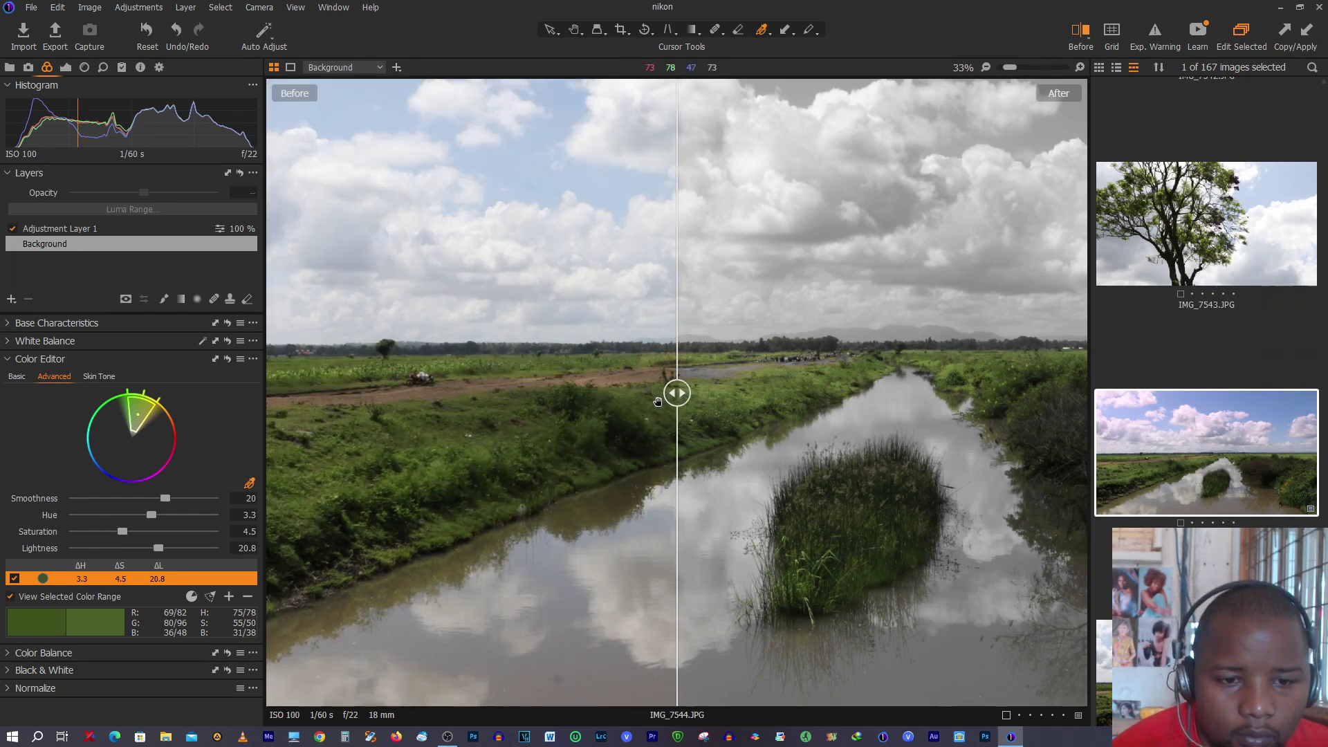
pyautogui.moveTo(677, 396); pyautogui.dragTo(478, 529)
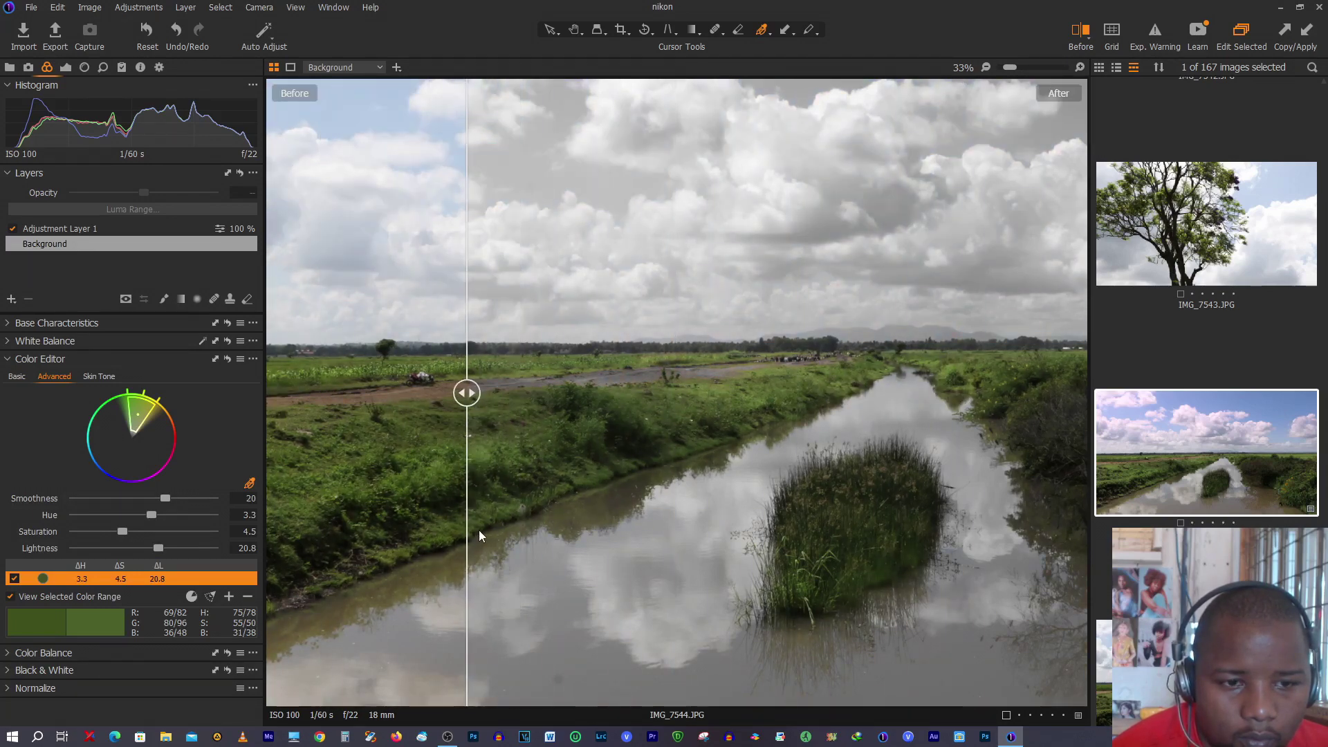
pyautogui.click(1080, 30)
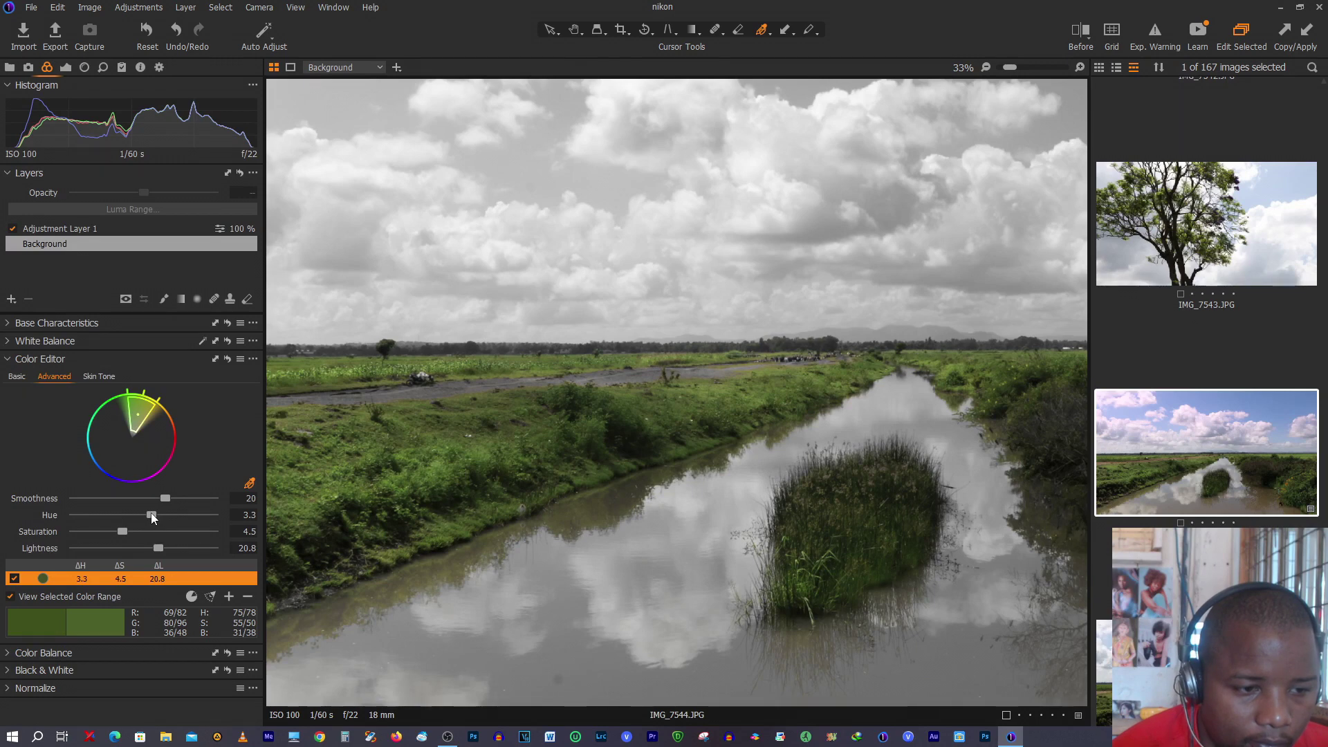
# - Set the grass color's hue to 3.6, saturation to 10.4 and smoothness to 18.4, and turn off the selected range view
pyautogui.moveTo(151, 512); pyautogui.dragTo(151, 513)
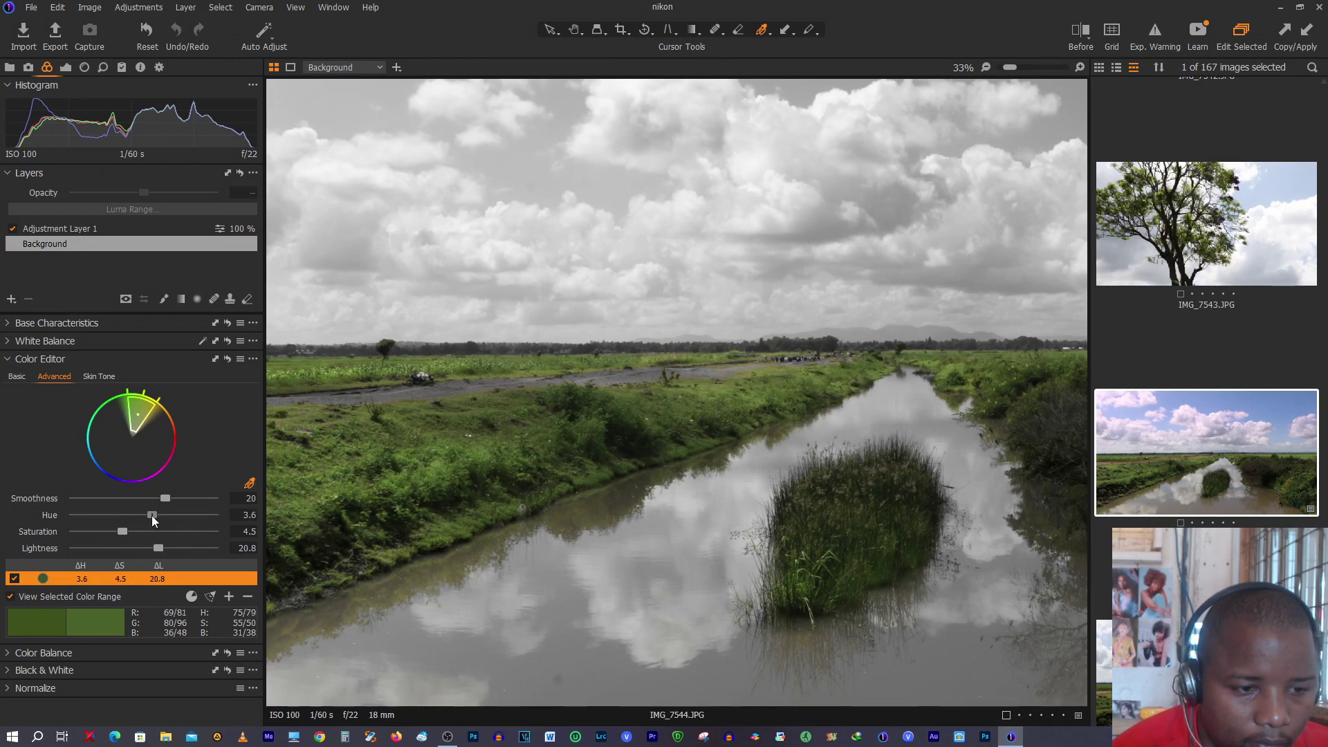
pyautogui.moveTo(123, 528); pyautogui.dragTo(127, 527)
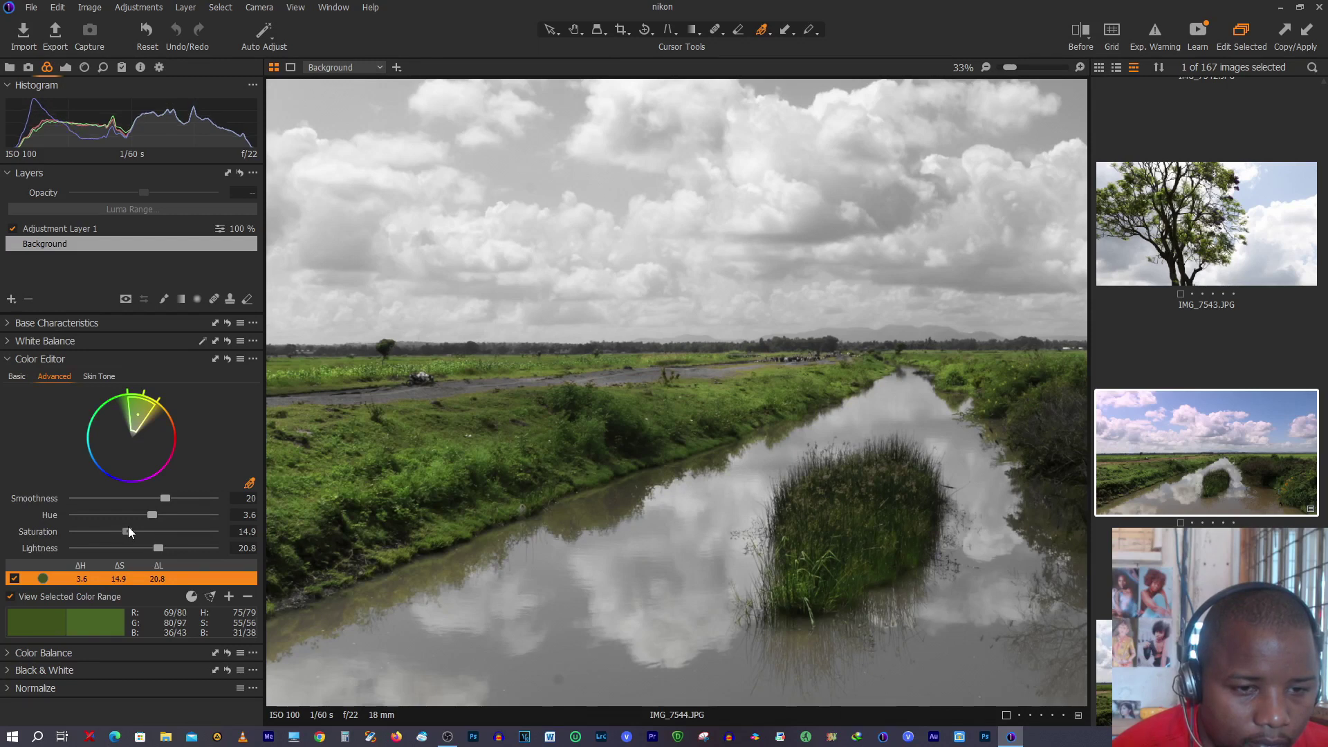
pyautogui.moveTo(126, 527); pyautogui.dragTo(125, 528)
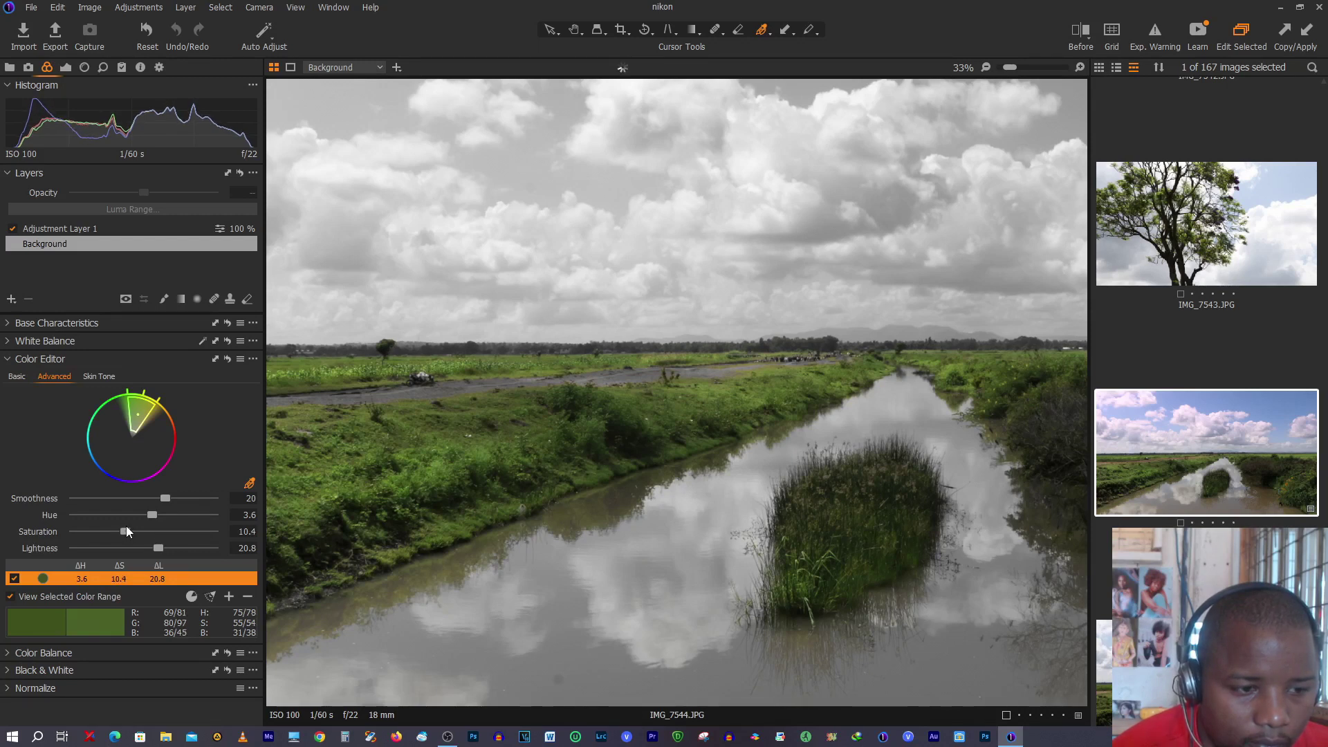
pyautogui.moveTo(162, 500); pyautogui.dragTo(155, 498)
pyautogui.click(11, 596)
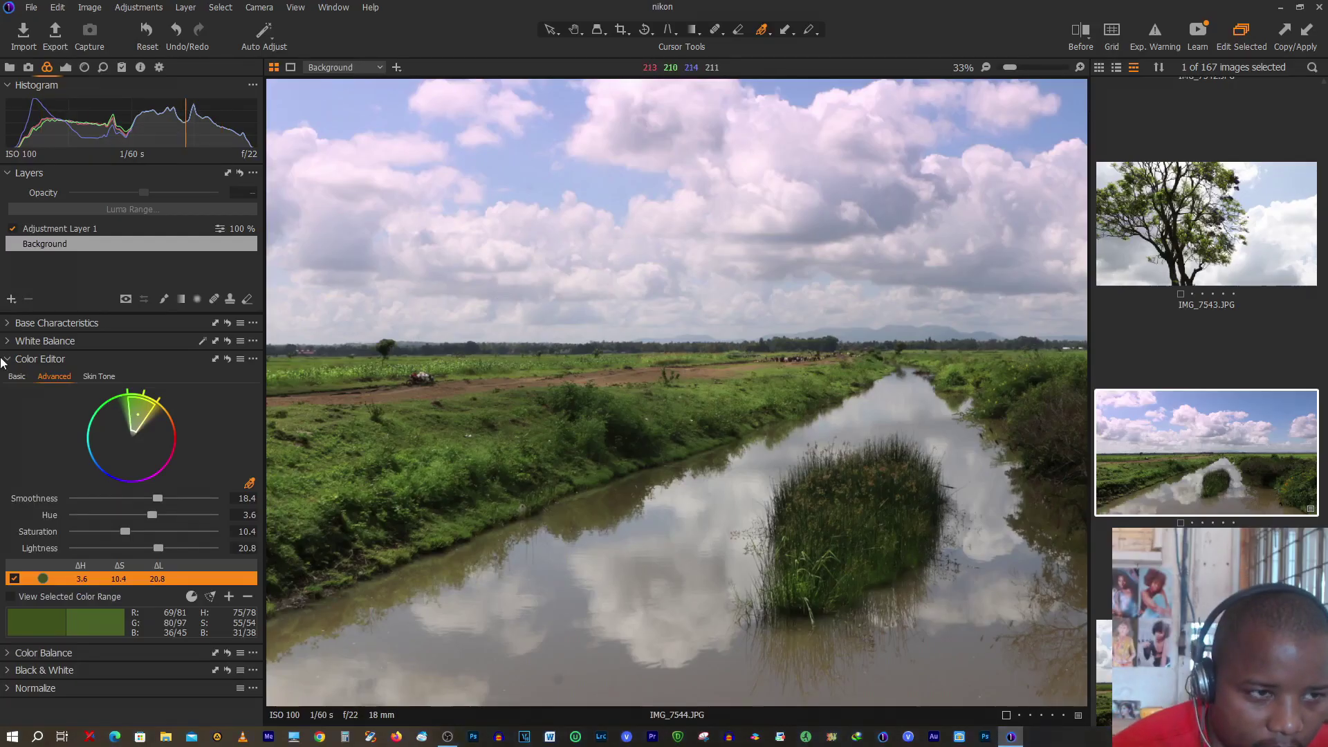
# - Set the Background layer's brightness to 3 and saturation to 5, keeping exposure at 0
pyautogui.click(65, 67)
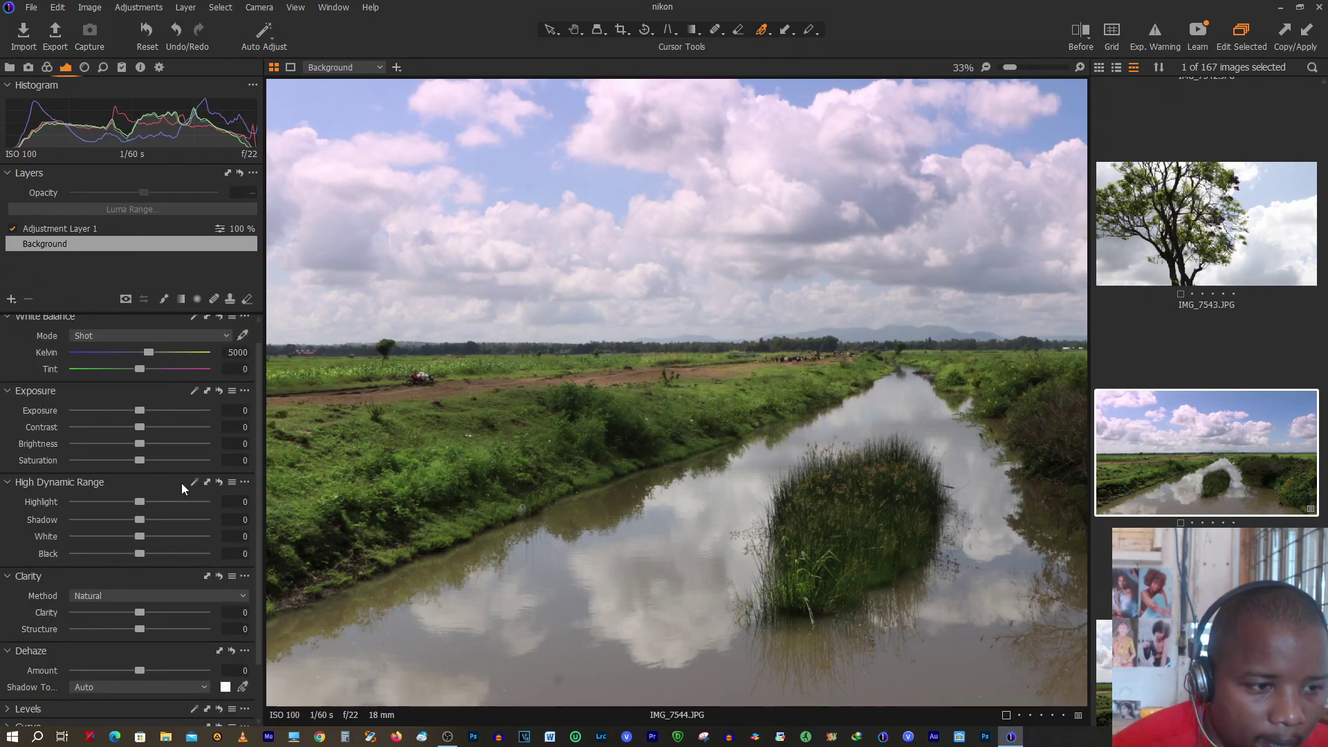
pyautogui.moveTo(139, 410); pyautogui.dragTo(147, 411)
pyautogui.doubleClick(147, 411)
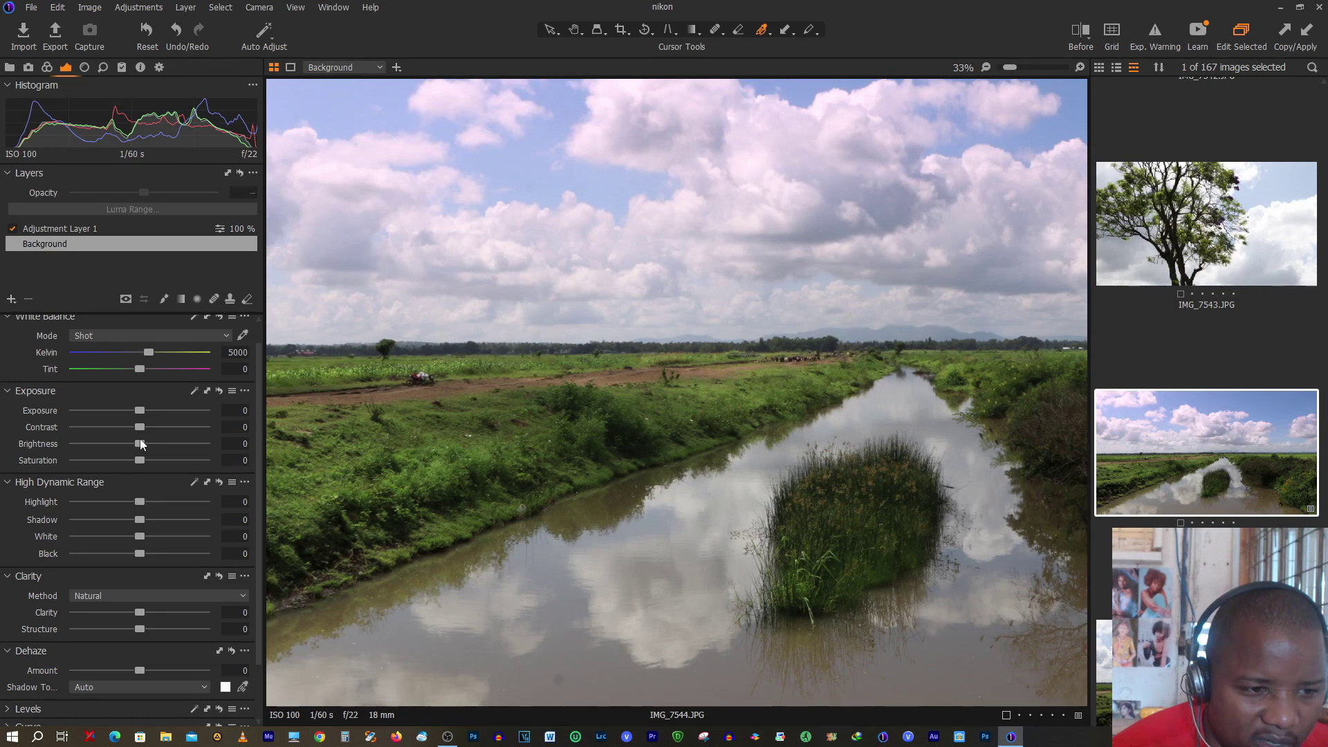
pyautogui.moveTo(140, 438); pyautogui.dragTo(144, 443)
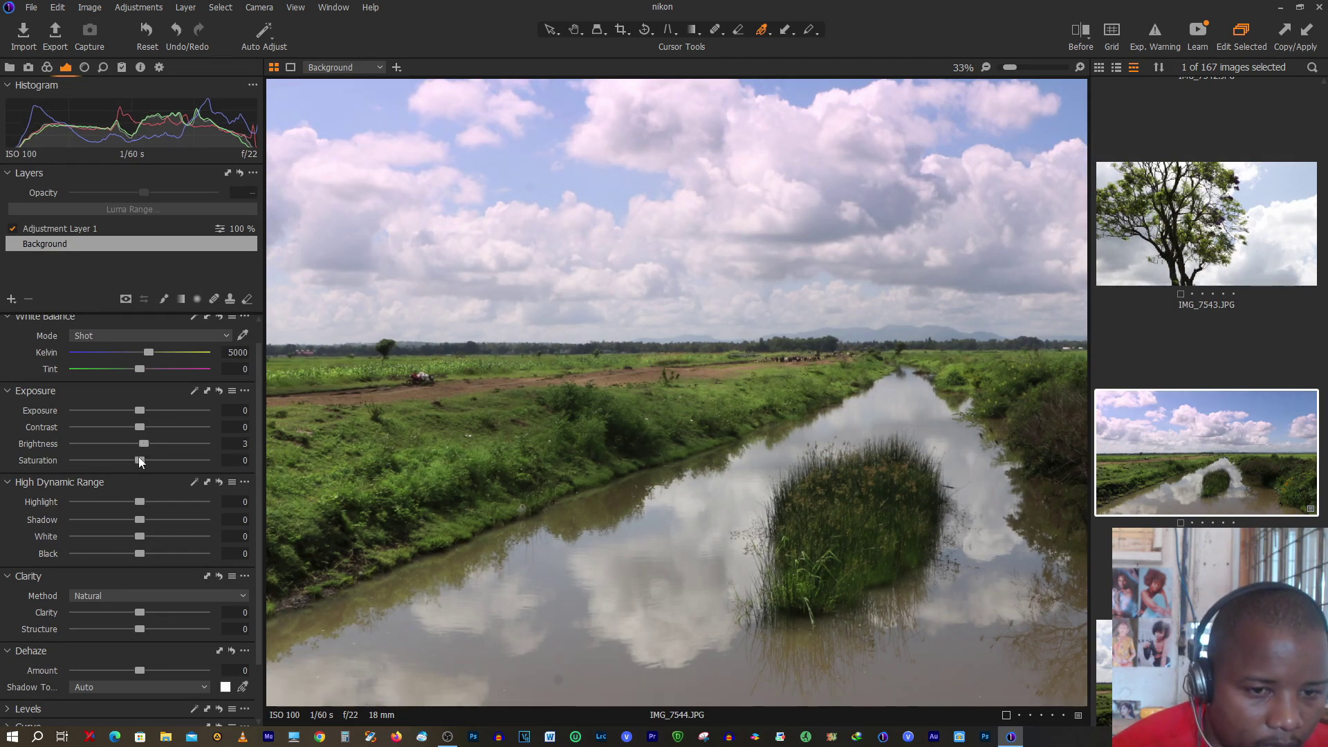
pyautogui.moveTo(139, 459); pyautogui.dragTo(143, 460)
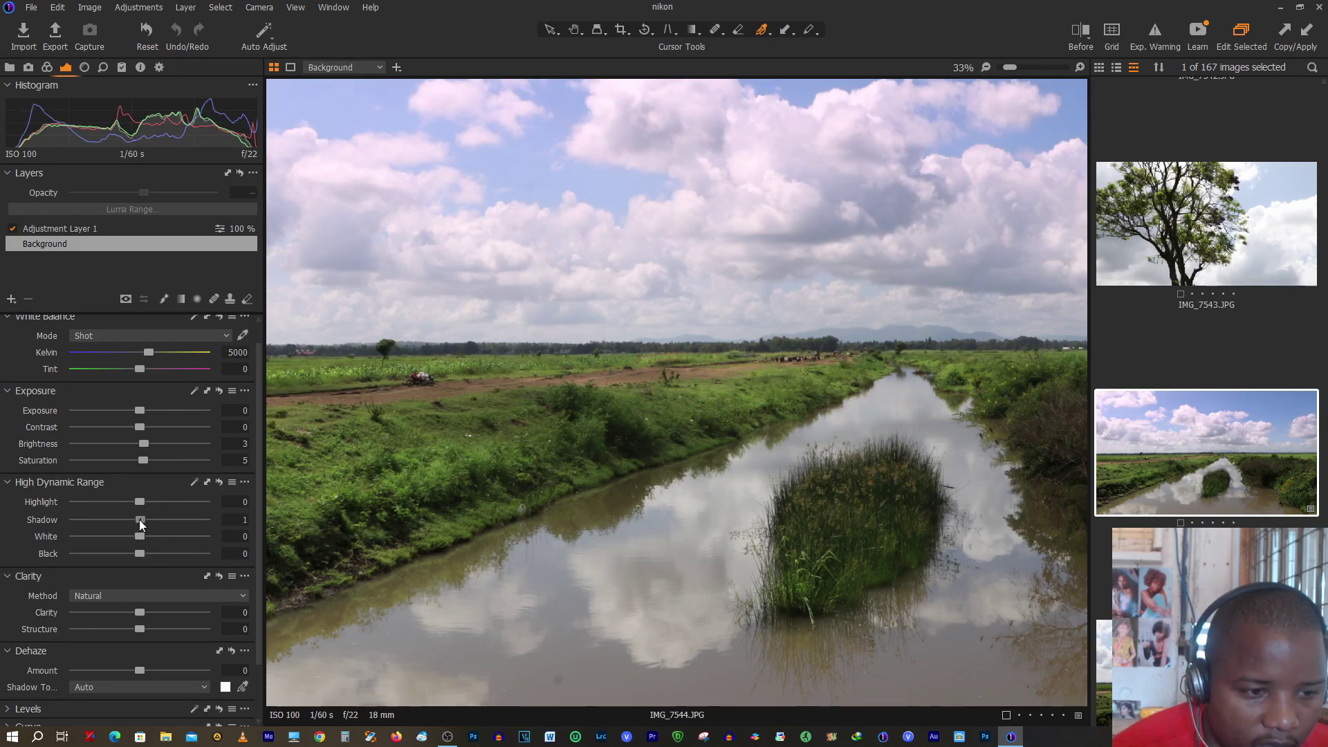
# - Set the high dynamic range shadow to 8, white to 15 and highlight to -18, plus clarity to 4 and structure to 3
pyautogui.moveTo(140, 521); pyautogui.dragTo(145, 521)
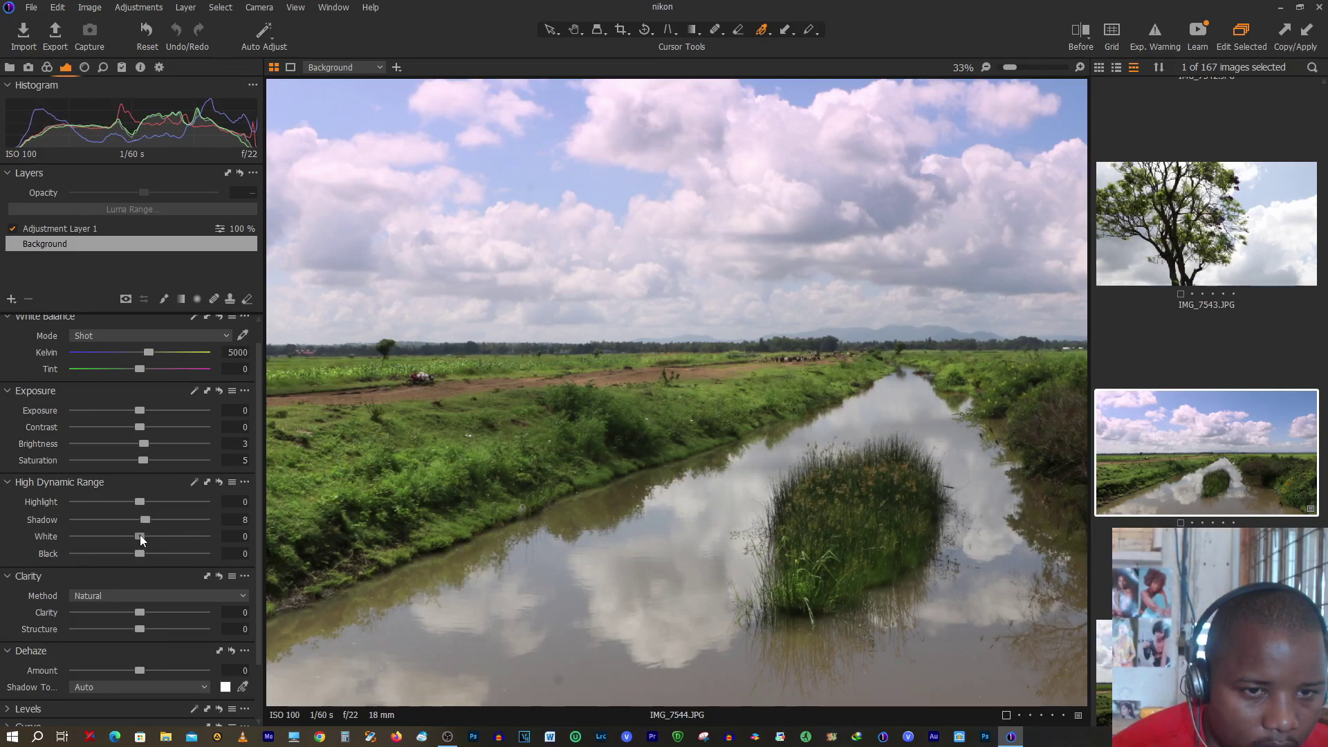
pyautogui.moveTo(139, 534); pyautogui.dragTo(119, 525)
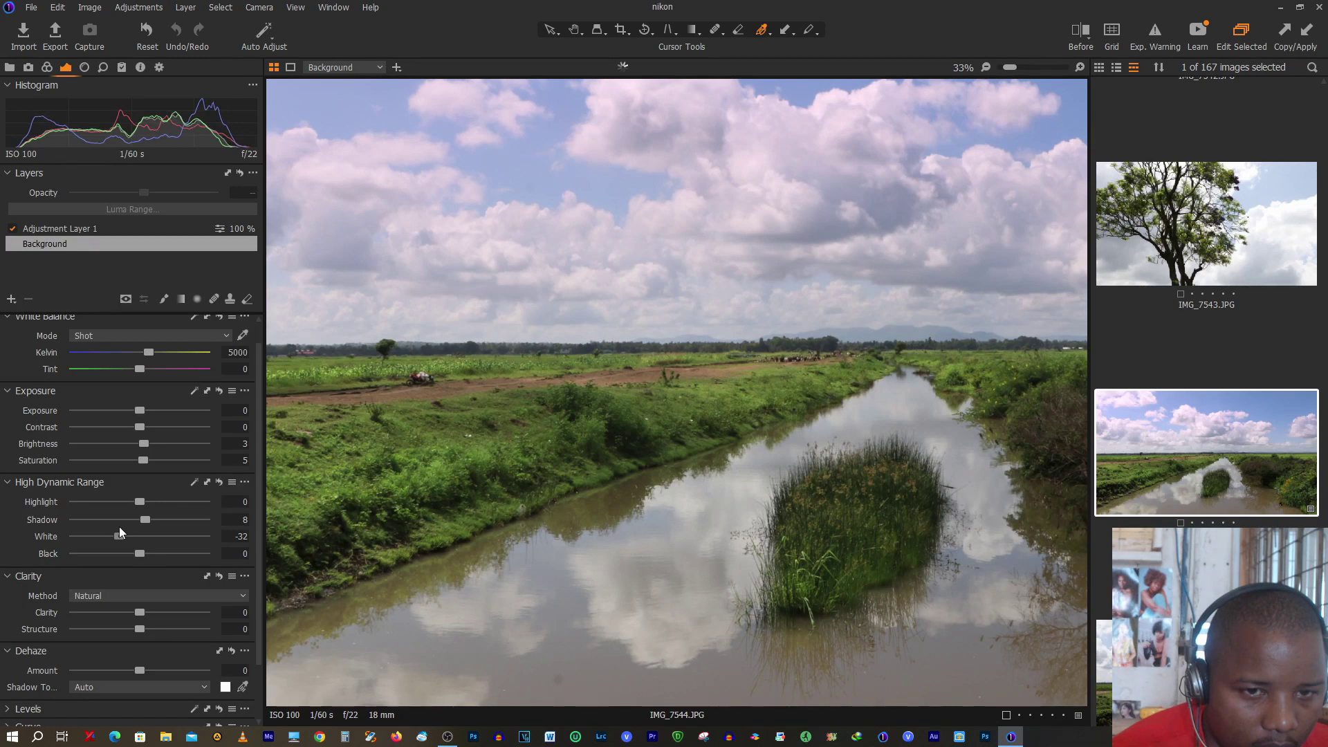
pyautogui.moveTo(138, 500); pyautogui.dragTo(118, 497)
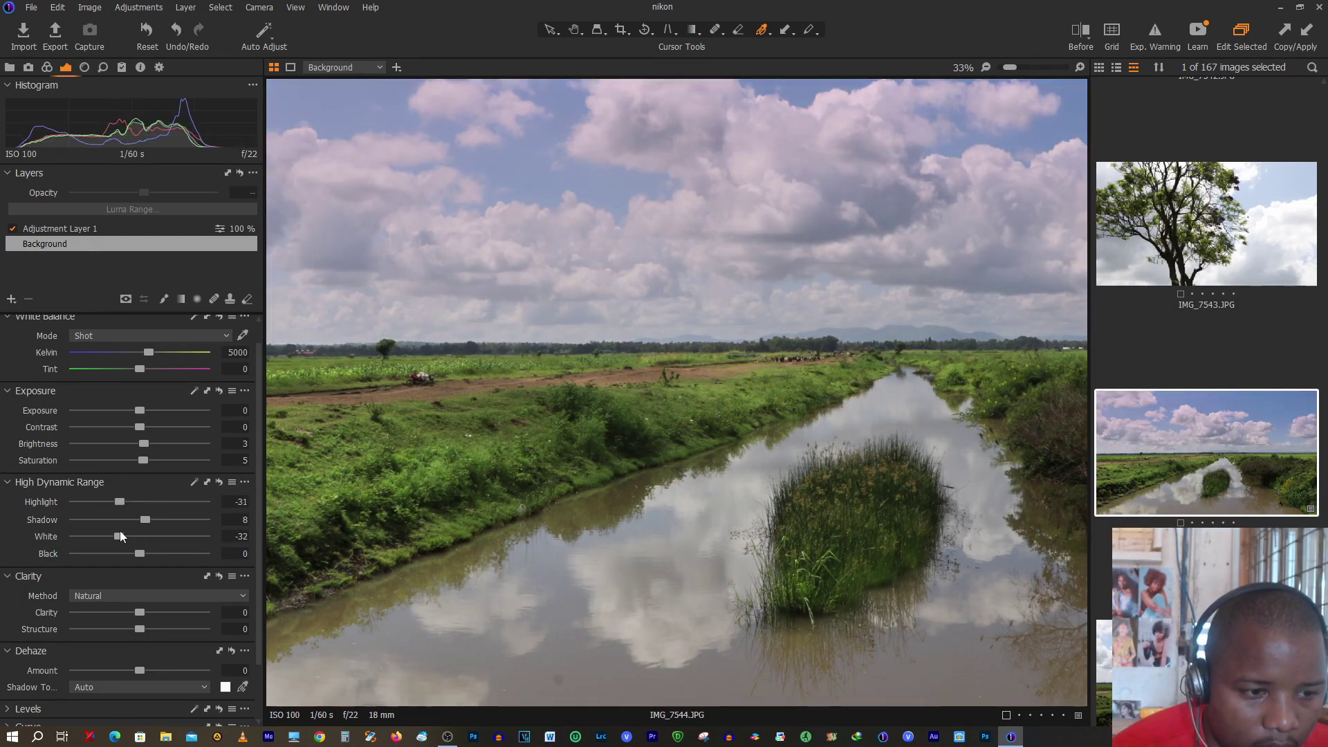
pyautogui.doubleClick(119, 531)
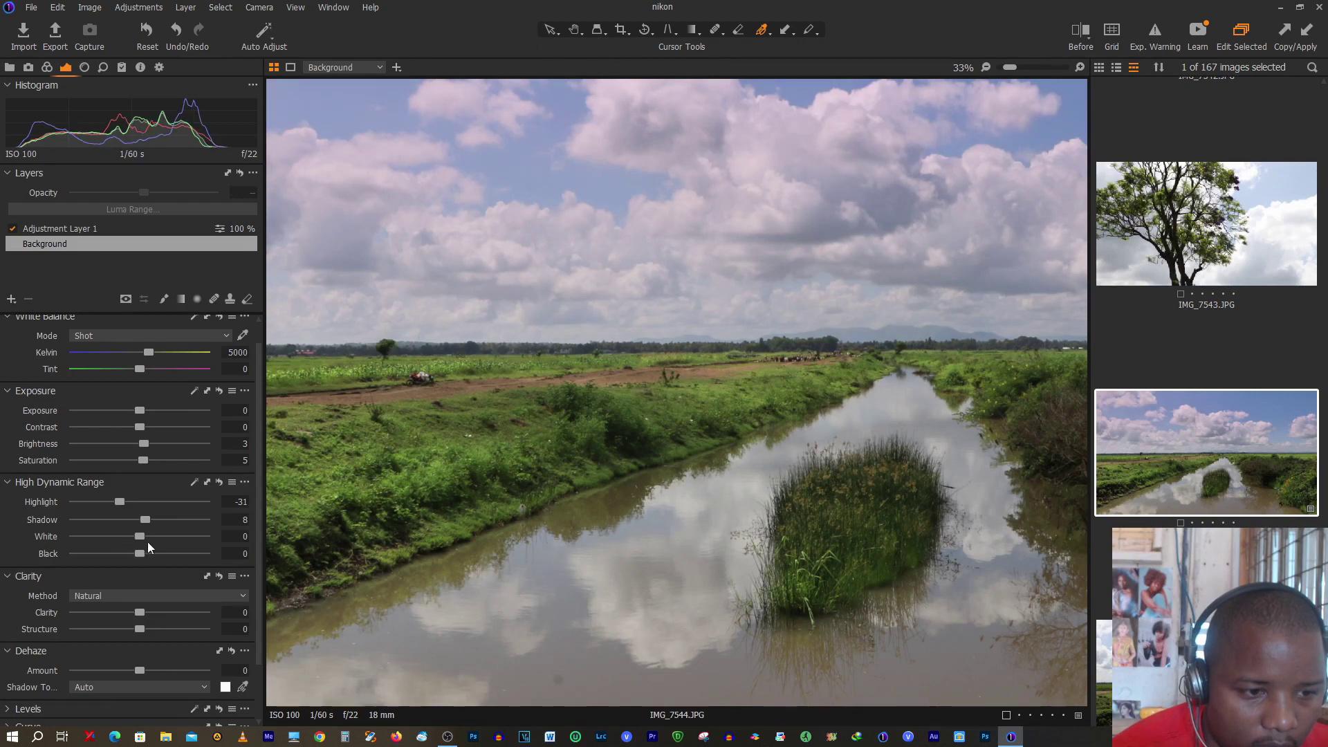
pyautogui.moveTo(143, 533); pyautogui.dragTo(149, 538)
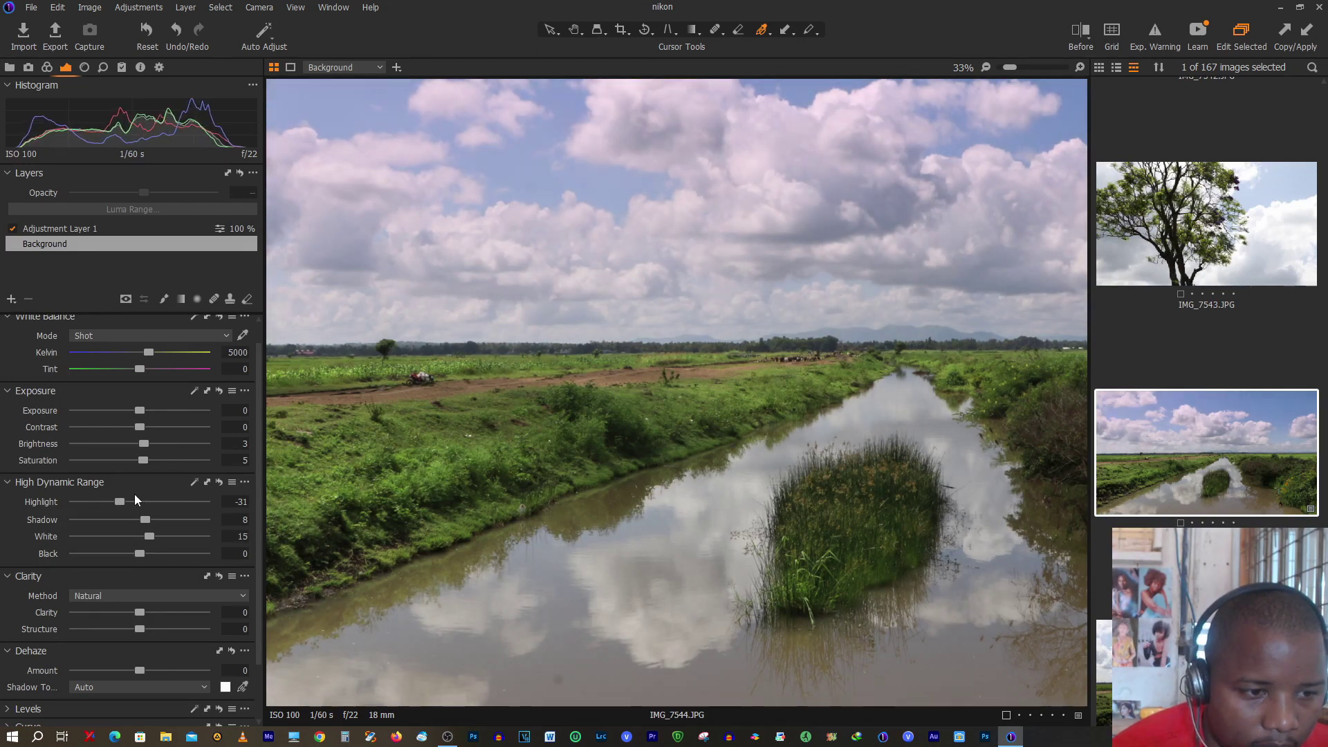
pyautogui.moveTo(123, 501); pyautogui.dragTo(131, 505)
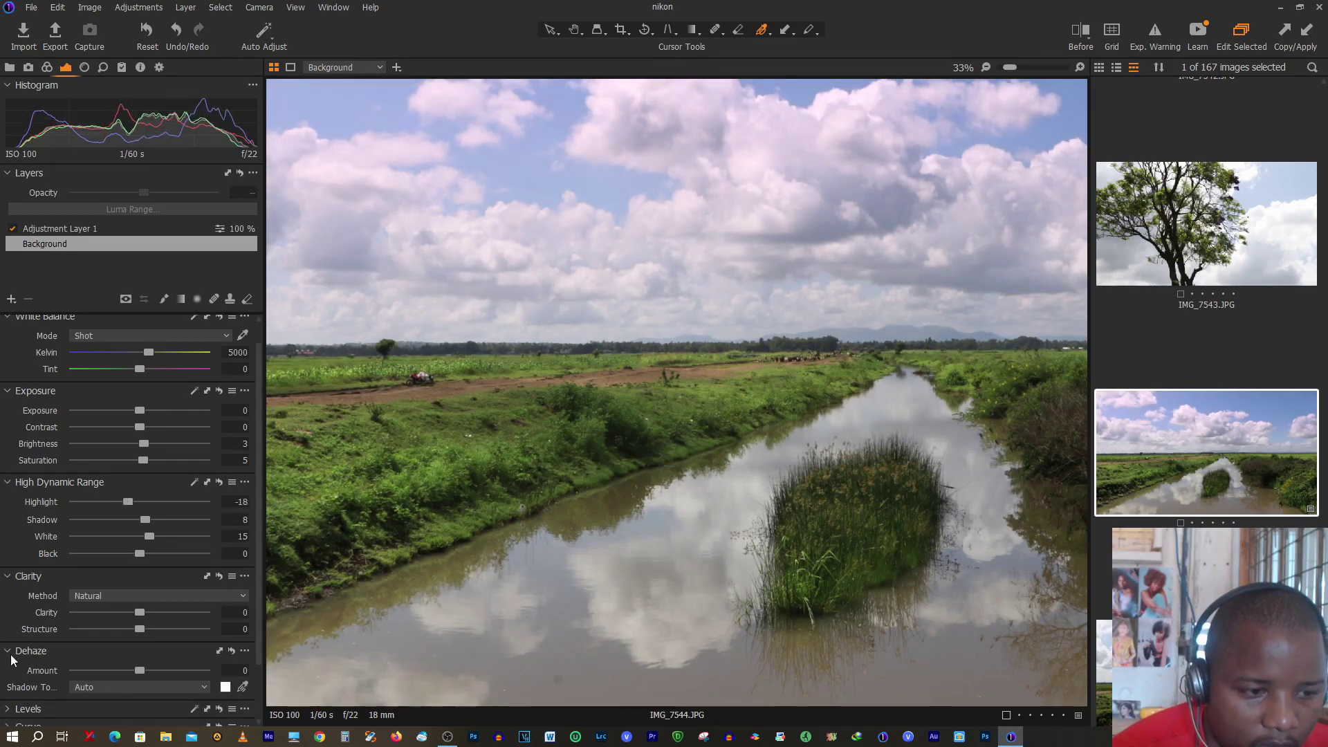
pyautogui.moveTo(139, 613); pyautogui.dragTo(144, 613)
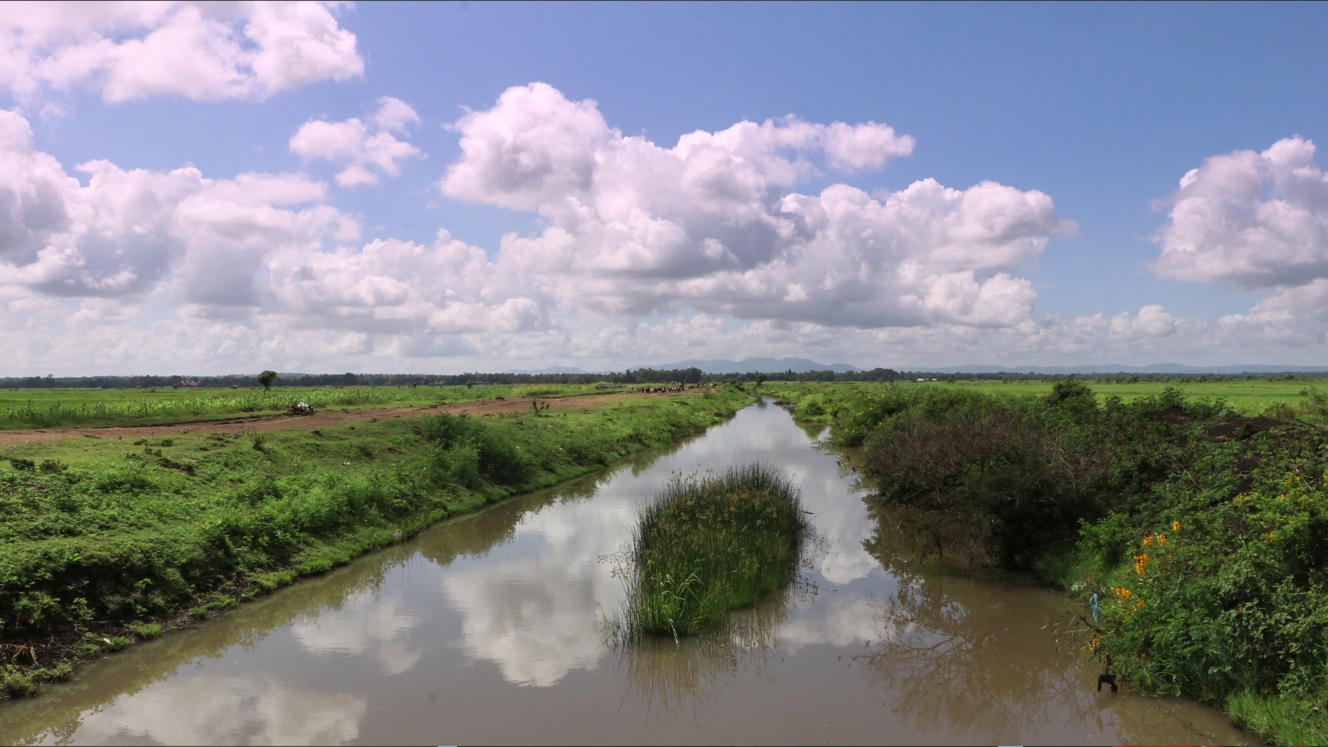
# - Compare the whole edited river photo with its original by sweeping the split view divider across it, and close the comparison
pyautogui.moveTo(692, 424); pyautogui.dragTo(740, 560)
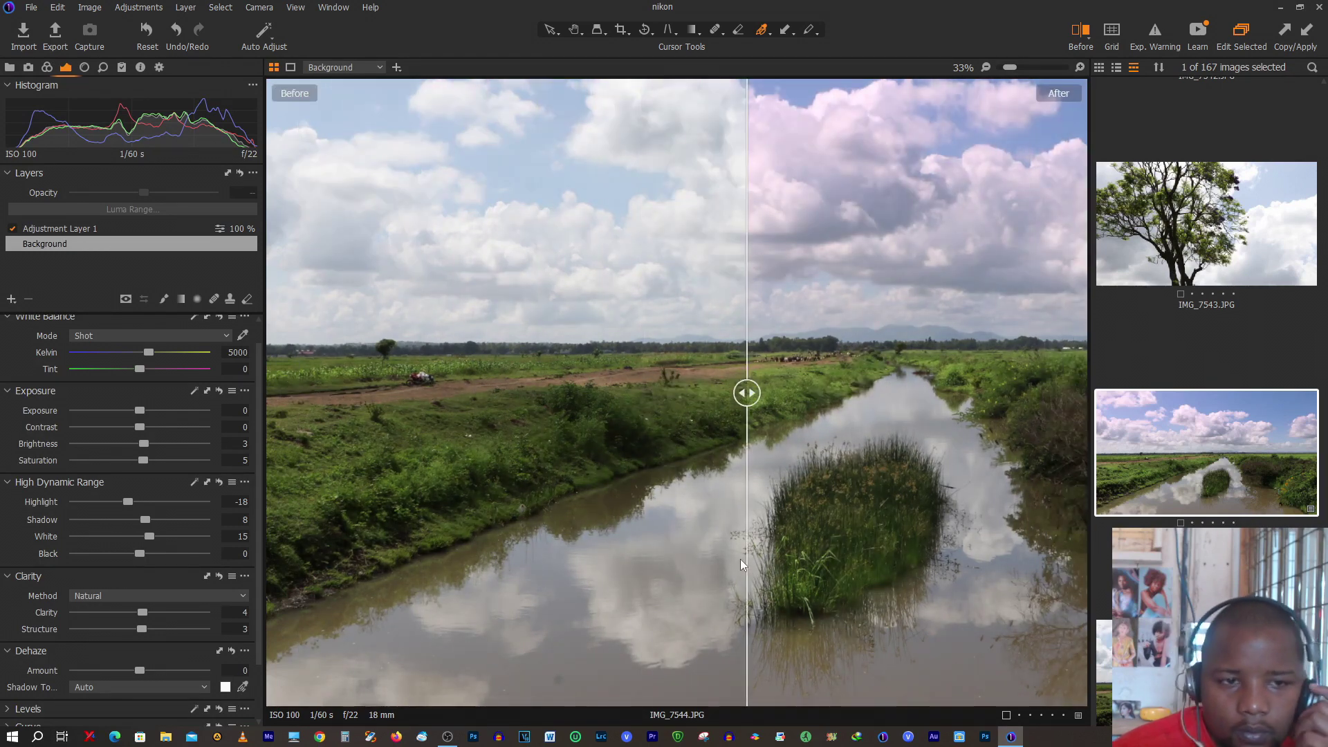
pyautogui.moveTo(741, 559); pyautogui.dragTo(237, 514)
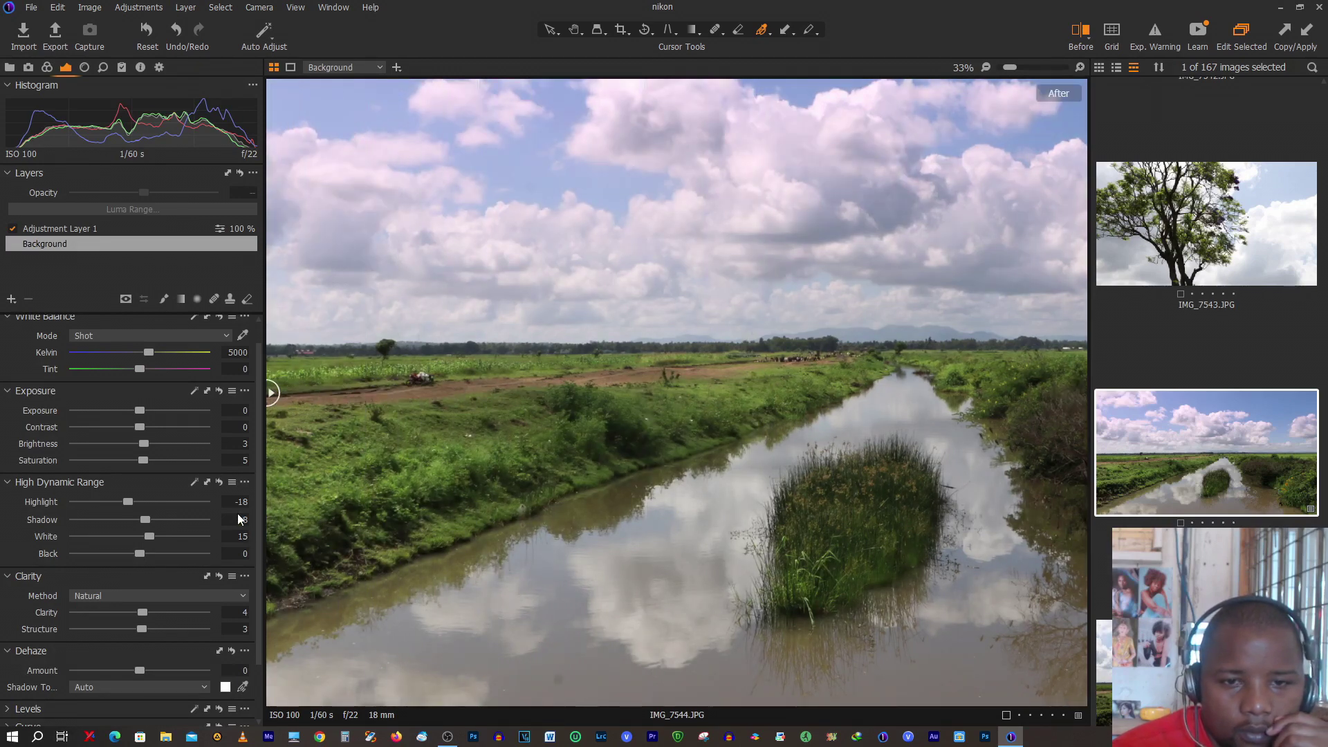
pyautogui.click(1081, 31)
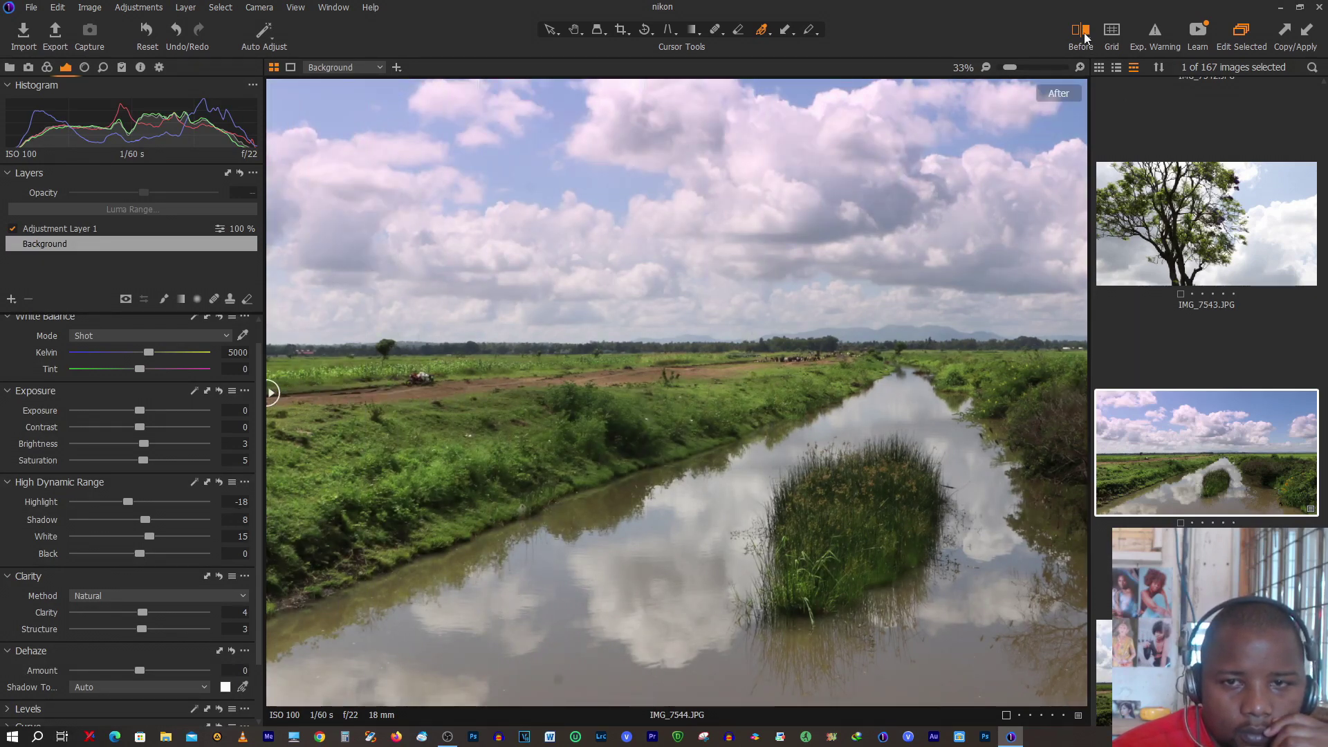